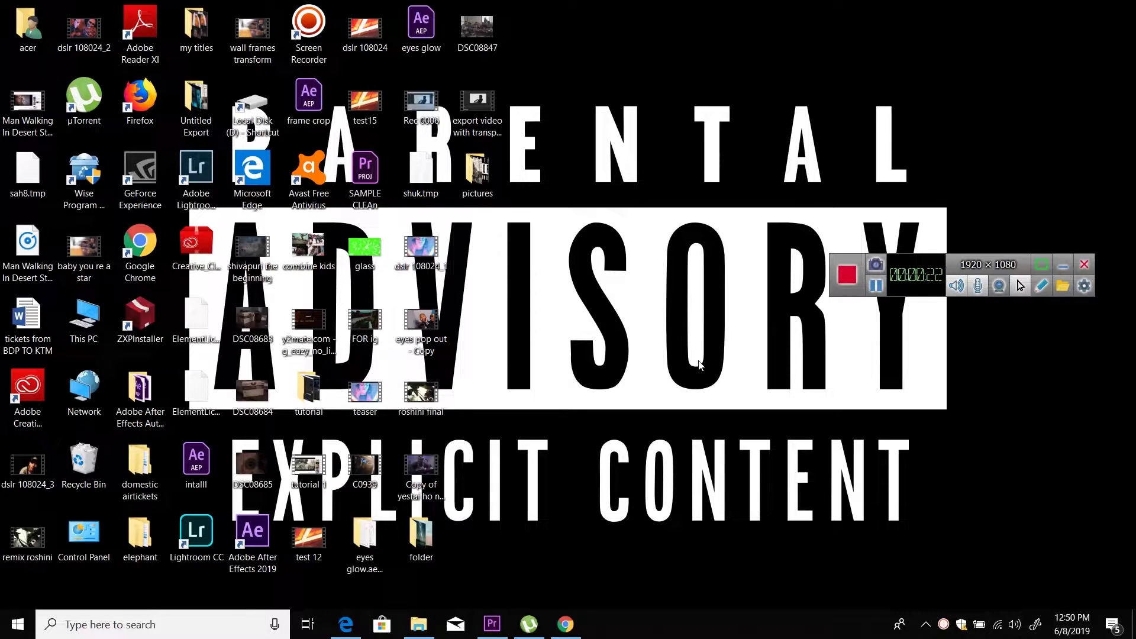
Restore Premiere, scrub the playhead to 3;49, pick the Razor tool and zoom the timeline in.
{"action": "left_click", "coordinate": [491, 623]}
{"action": "left_click_drag", "start_coordinate": [888, 266], "coordinate": [1039, 519]}
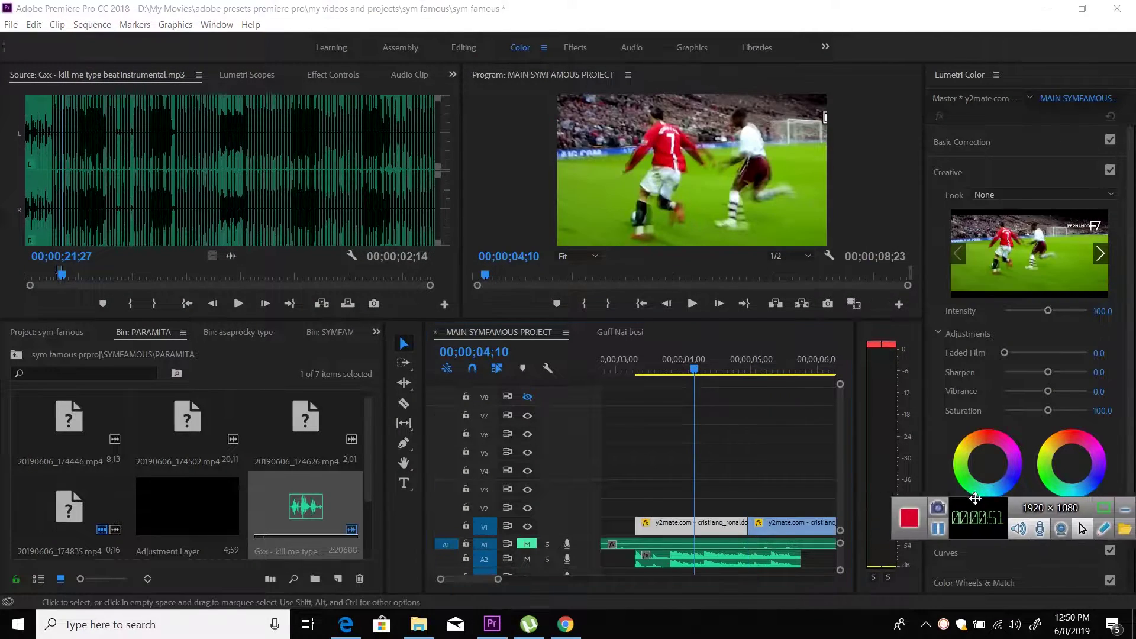
{"action": "left_click_drag", "start_coordinate": [641, 371], "coordinate": [663, 369]}
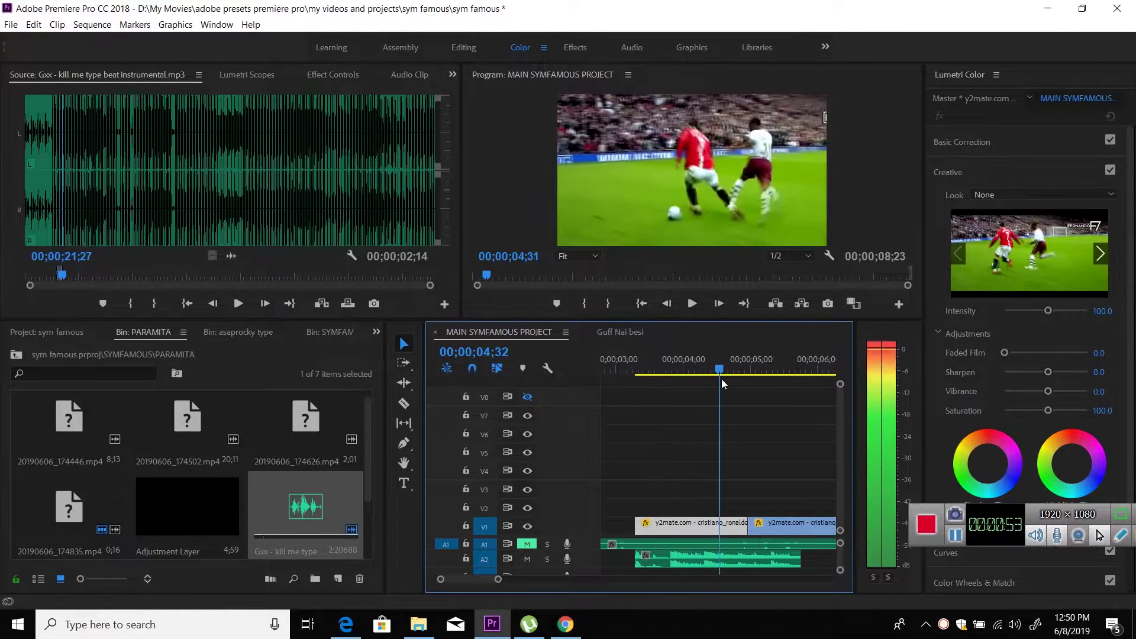
{"action": "key", "text": "Right"}
{"action": "key", "text": "Right"}
{"action": "key", "text": "Right"}
{"action": "key", "text": "Right"}
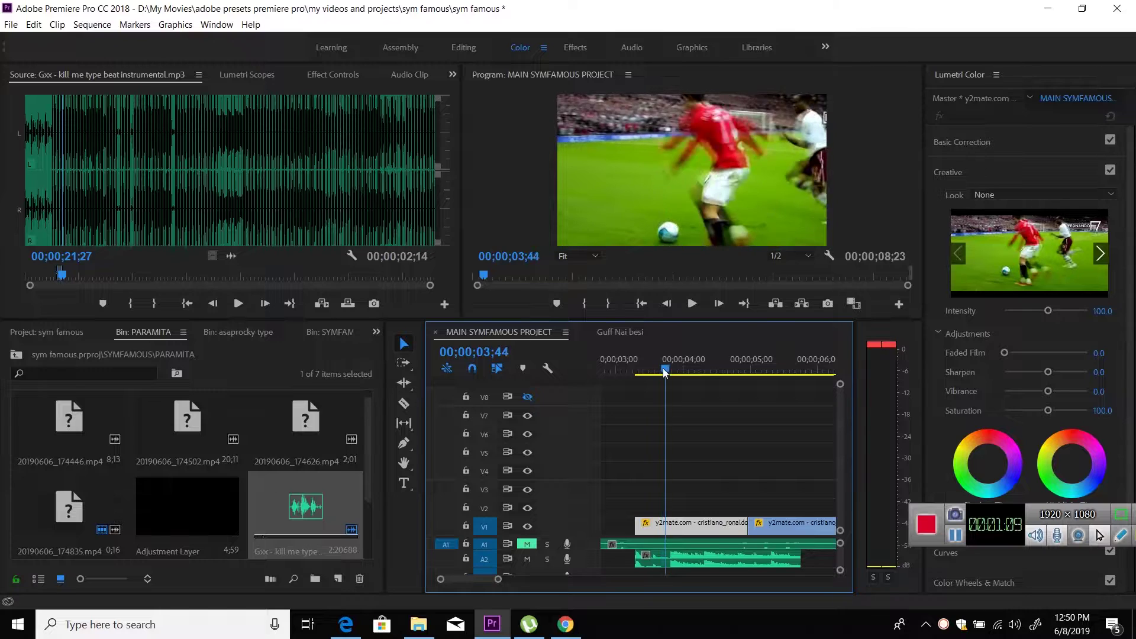
{"action": "key", "text": "Right"}
{"action": "key", "text": "Right"}
{"action": "key", "text": "Right"}
{"action": "key", "text": "Right"}
{"action": "key", "text": "Right"}
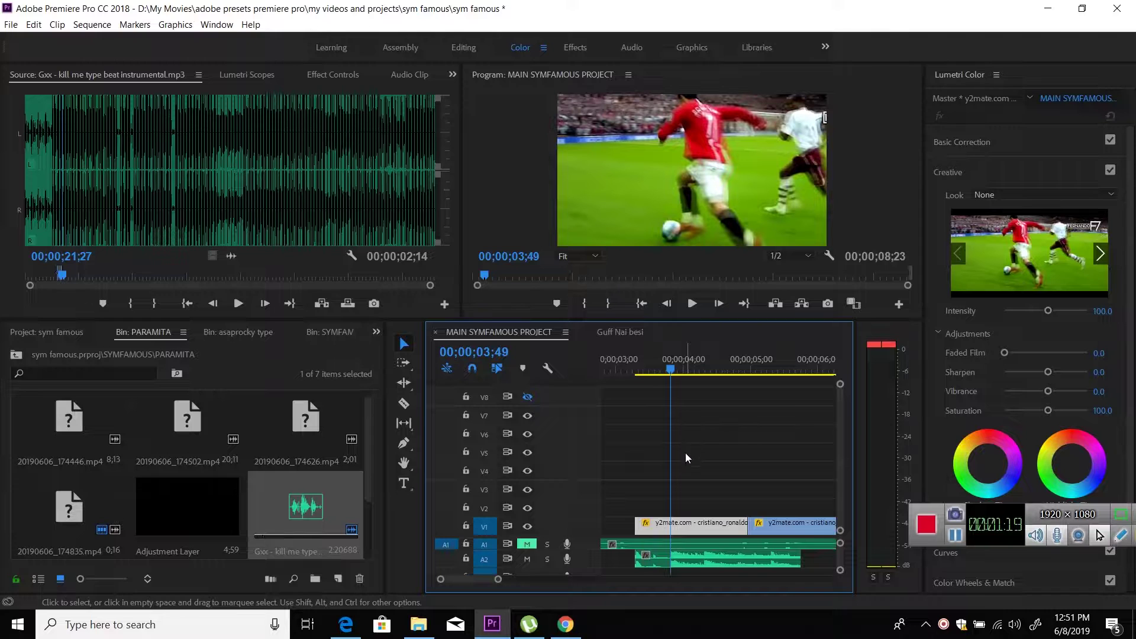
{"action": "key", "text": "c"}
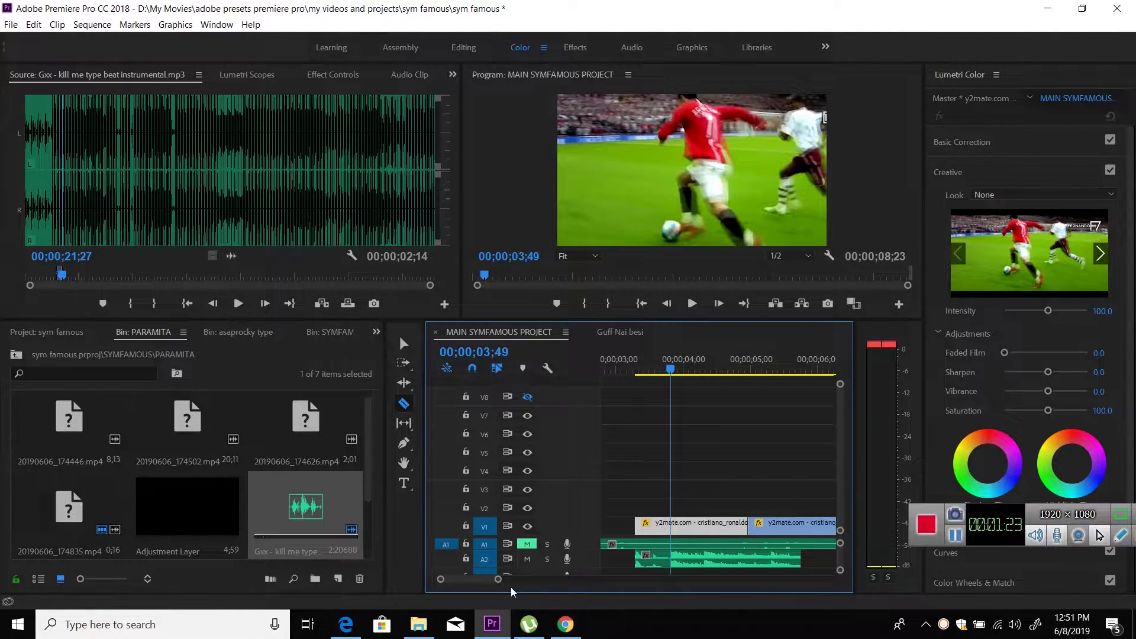
{"action": "left_click_drag", "start_coordinate": [498, 582], "coordinate": [484, 581]}
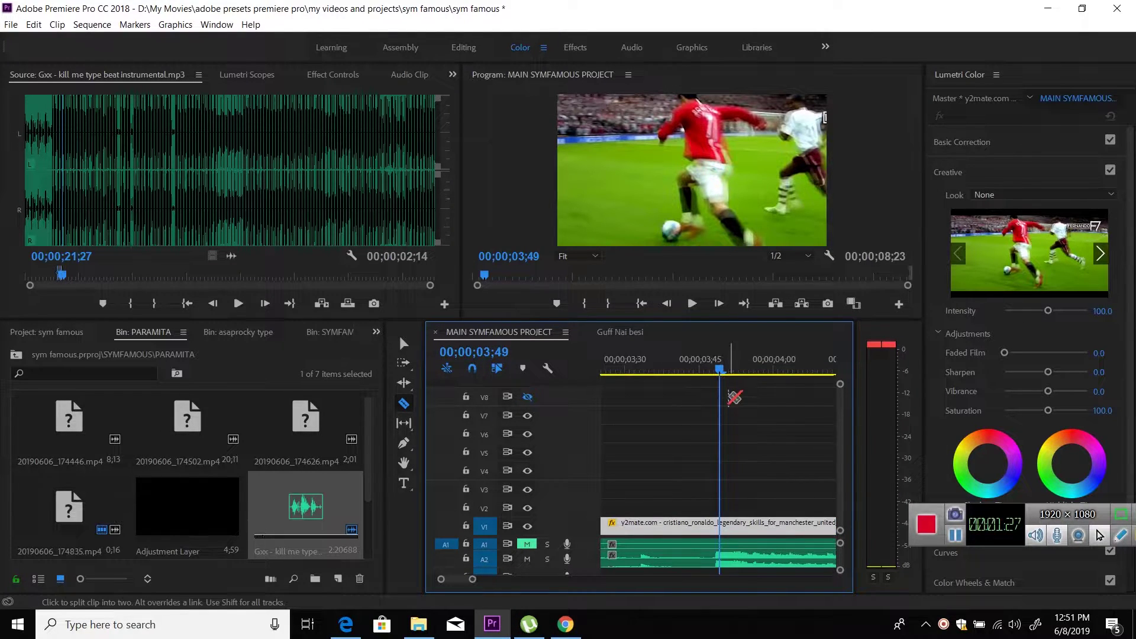
Razor the V1 football clip every two frames starting at 3;48.
{"action": "left_click_drag", "start_coordinate": [611, 367], "coordinate": [792, 367]}
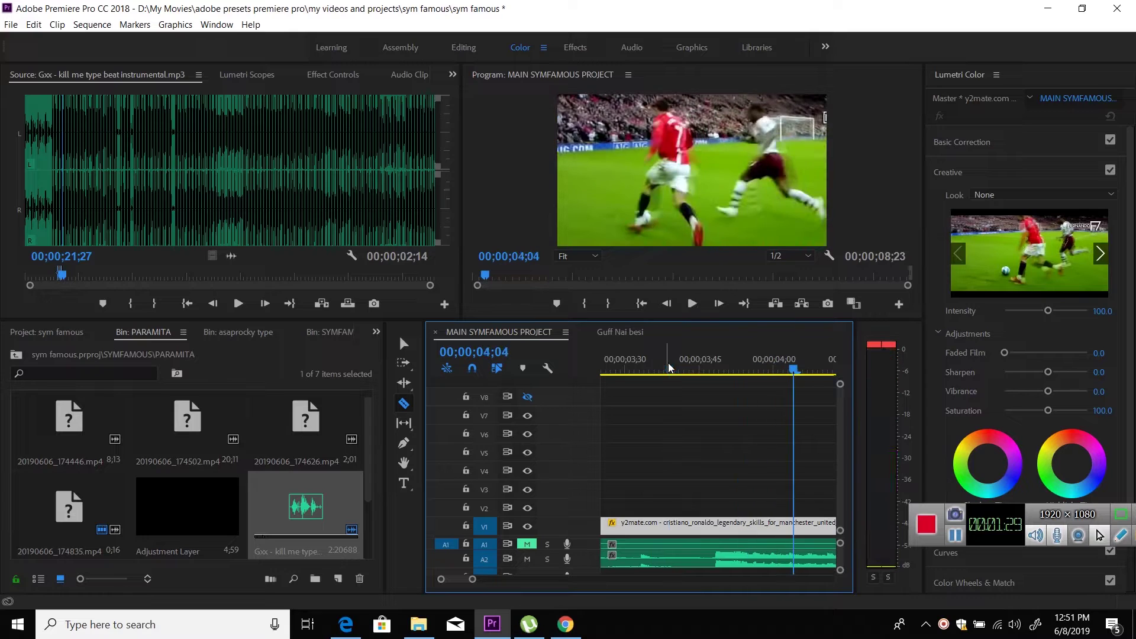
{"action": "left_click_drag", "start_coordinate": [793, 367], "coordinate": [714, 368]}
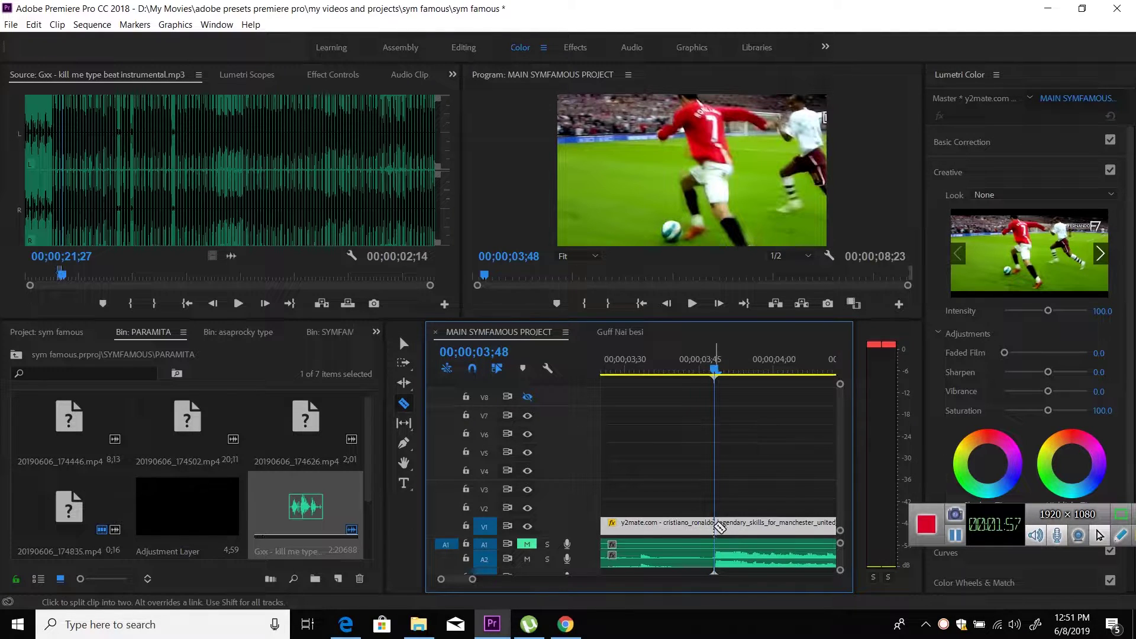
{"action": "left_click", "coordinate": [722, 526]}
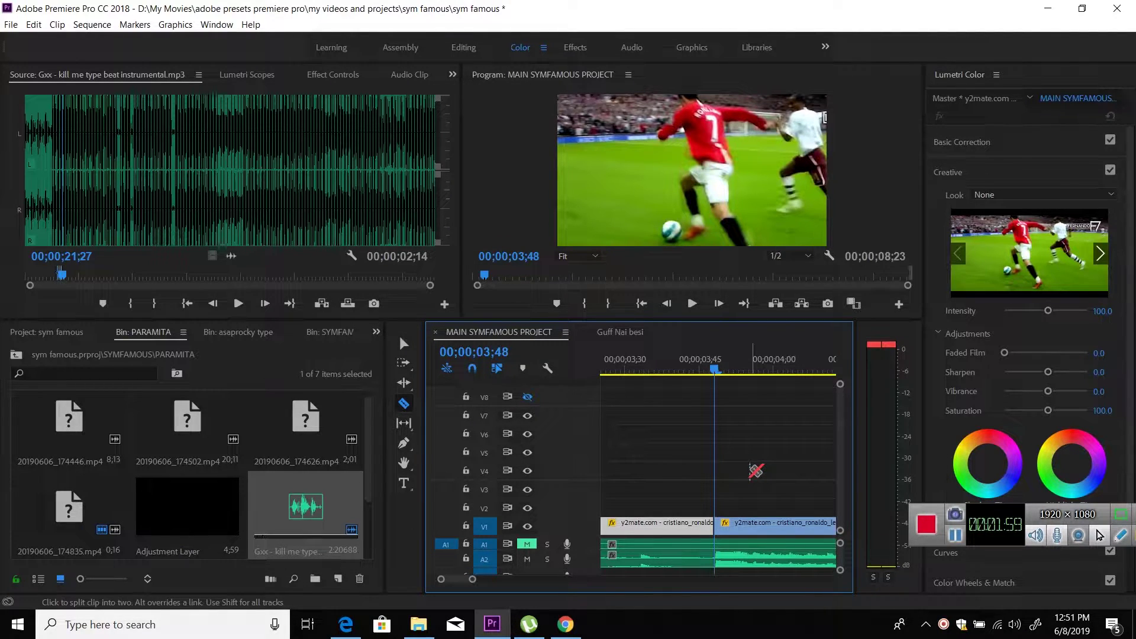
{"action": "key", "text": "Right"}
{"action": "key", "text": "Right"}
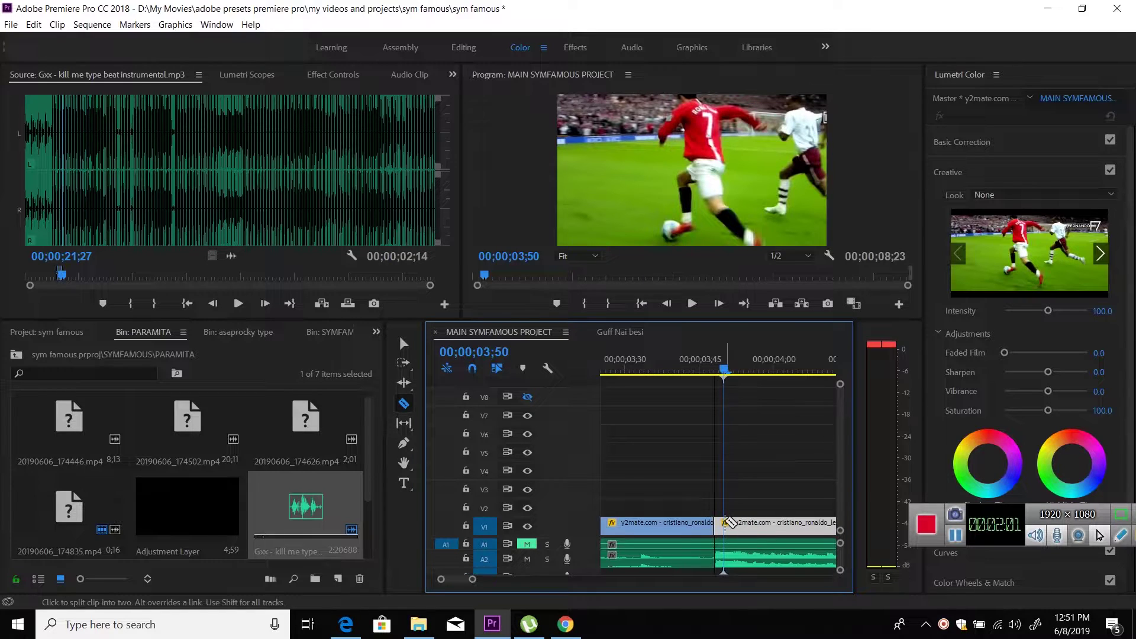
{"action": "left_click", "coordinate": [728, 524]}
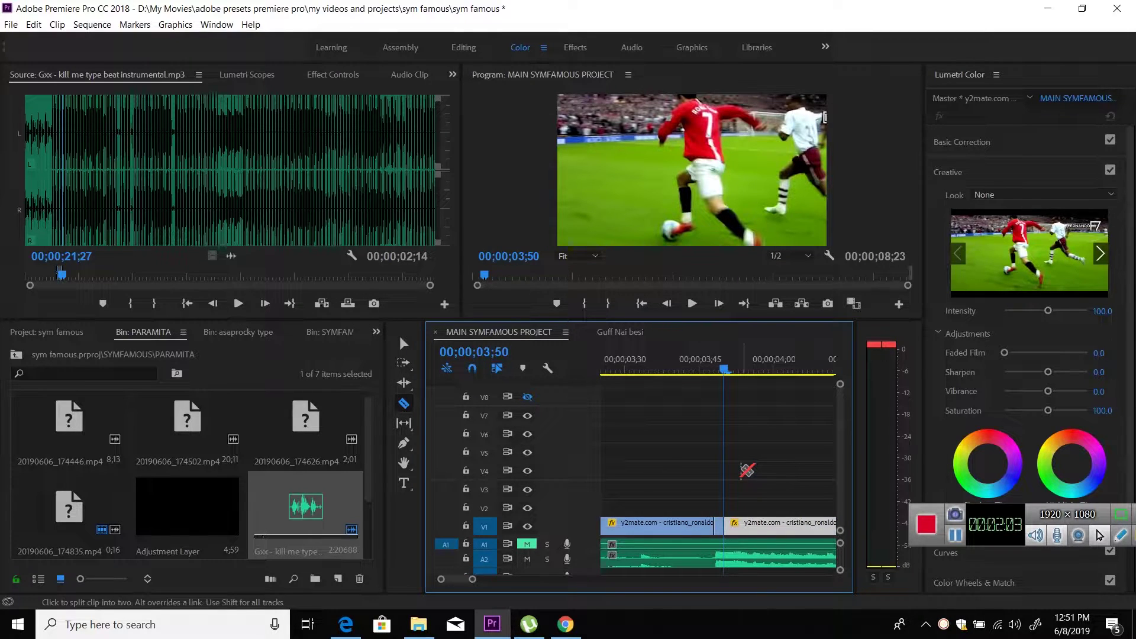
{"action": "key", "text": "Right"}
{"action": "key", "text": "Right"}
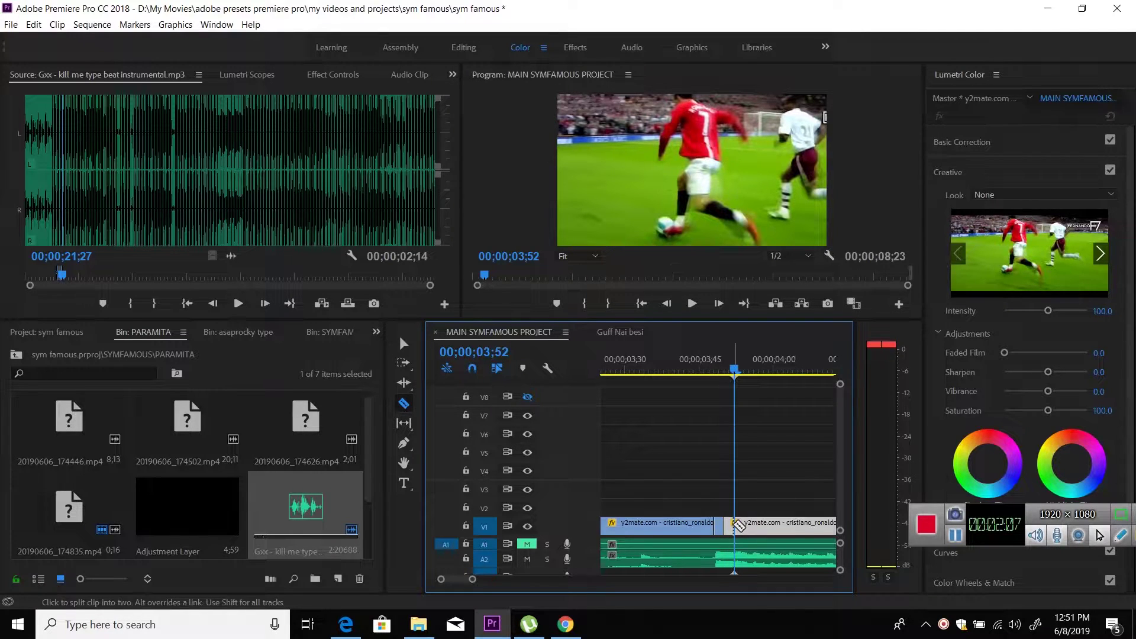
{"action": "left_click", "coordinate": [735, 524]}
{"action": "key", "text": "Right"}
{"action": "key", "text": "Right"}
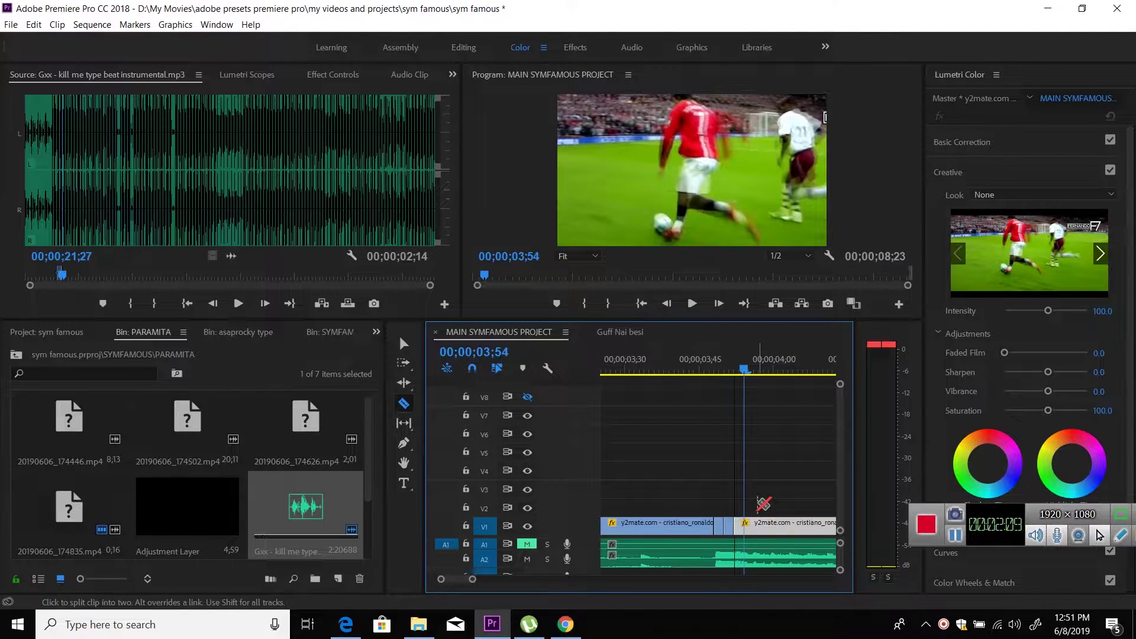
{"action": "left_click", "coordinate": [744, 524]}
{"action": "key", "text": "Right"}
{"action": "key", "text": "Right"}
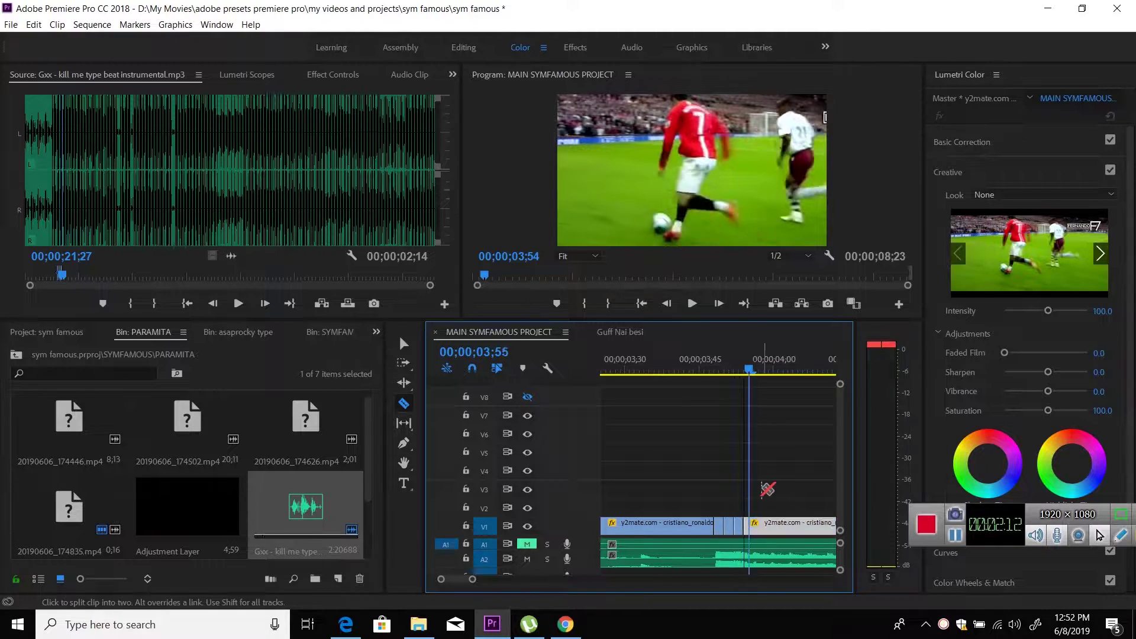
{"action": "key", "text": "Right"}
{"action": "key", "text": "Right"}
{"action": "key", "text": "Right"}
{"action": "key", "text": "Right"}
{"action": "key", "text": "Right"}
{"action": "key", "text": "Right"}
{"action": "key", "text": "Right"}
{"action": "key", "text": "Right"}
{"action": "key", "text": "Right"}
{"action": "key", "text": "Right"}
{"action": "key", "text": "Right"}
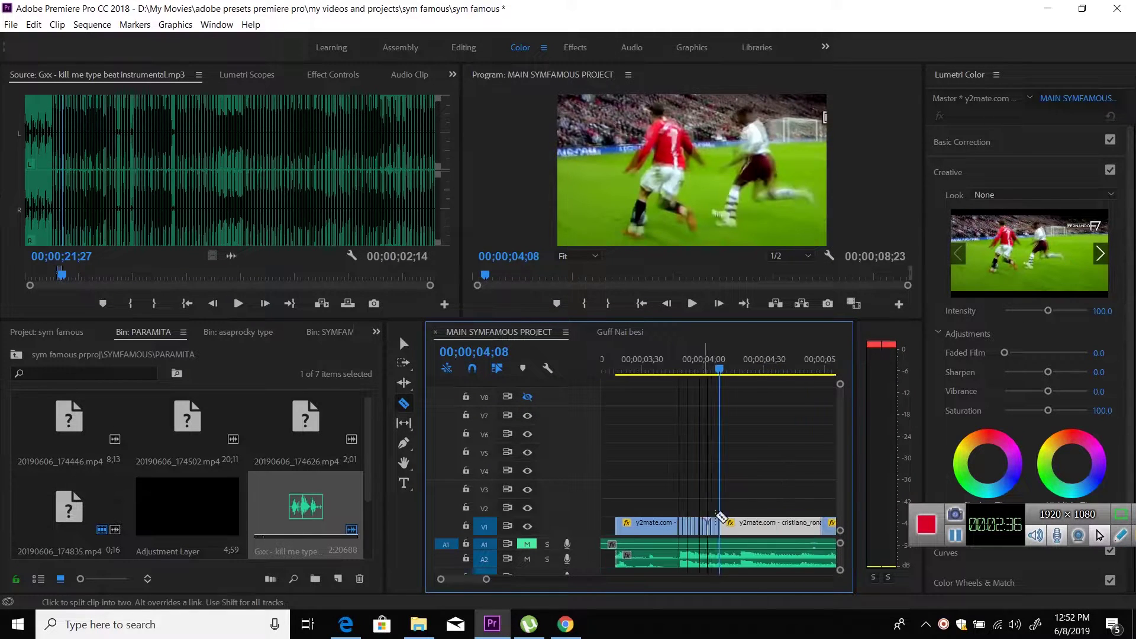
{"action": "key", "text": "Right"}
{"action": "key", "text": "Right"}
{"action": "key", "text": "Right"}
Select every other two-frame piece and delete them, leaving gaps.
{"action": "key", "text": "v"}
{"action": "left_click", "coordinate": [772, 523]}
{"action": "key", "text": "Delete"}
{"action": "key", "text": "Left"}
{"action": "key", "text": "Left"}
{"action": "key", "text": "Left"}
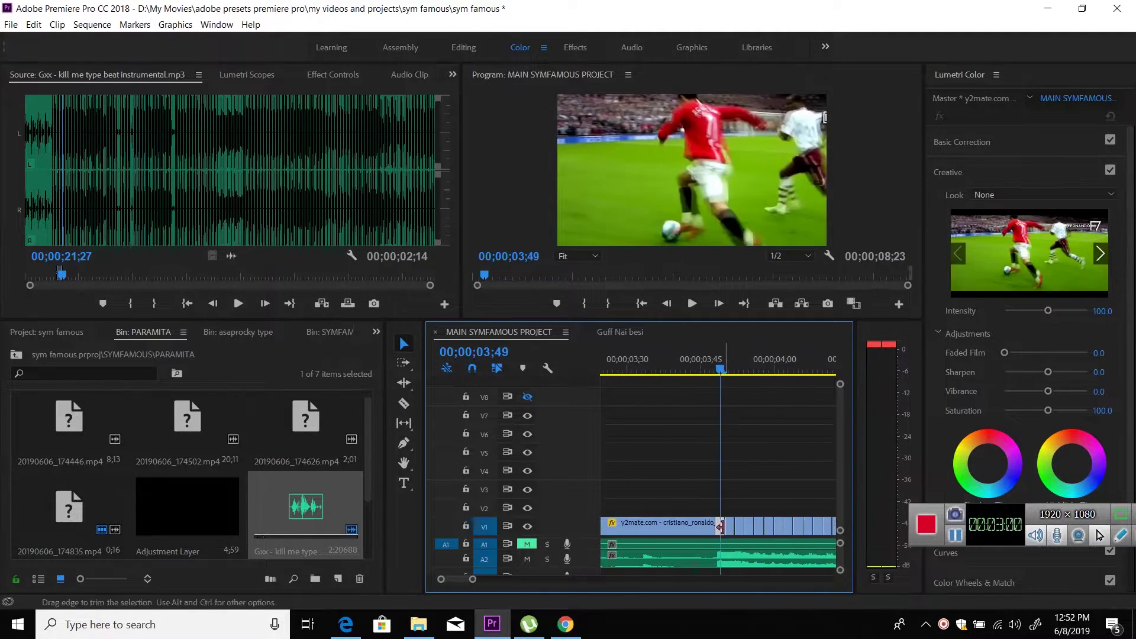
{"action": "left_click", "coordinate": [743, 525]}
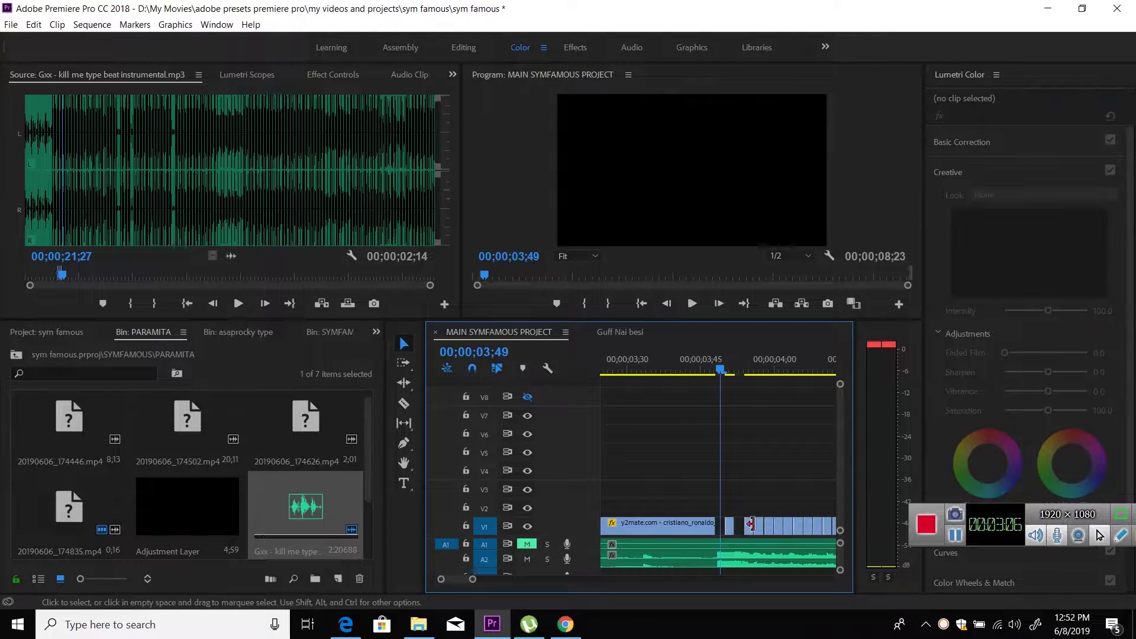
{"action": "key", "text": "Right"}
{"action": "key", "text": "Right"}
{"action": "key", "text": "Right"}
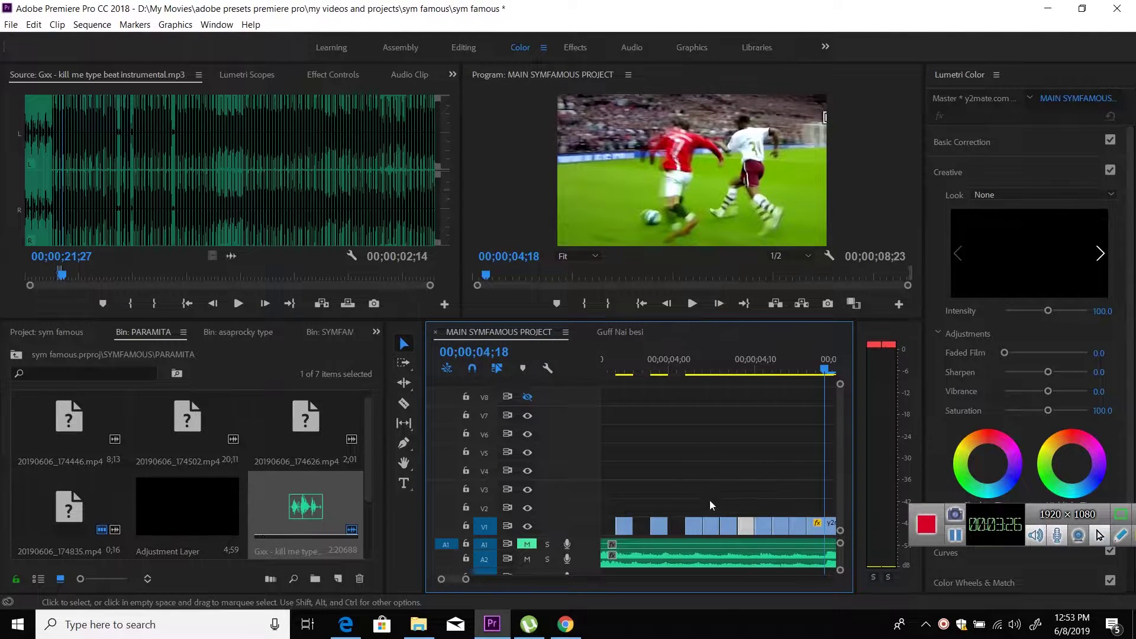
{"action": "left_click", "coordinate": [710, 529]}
{"action": "left_click", "coordinate": [745, 530], "text": "shift"}
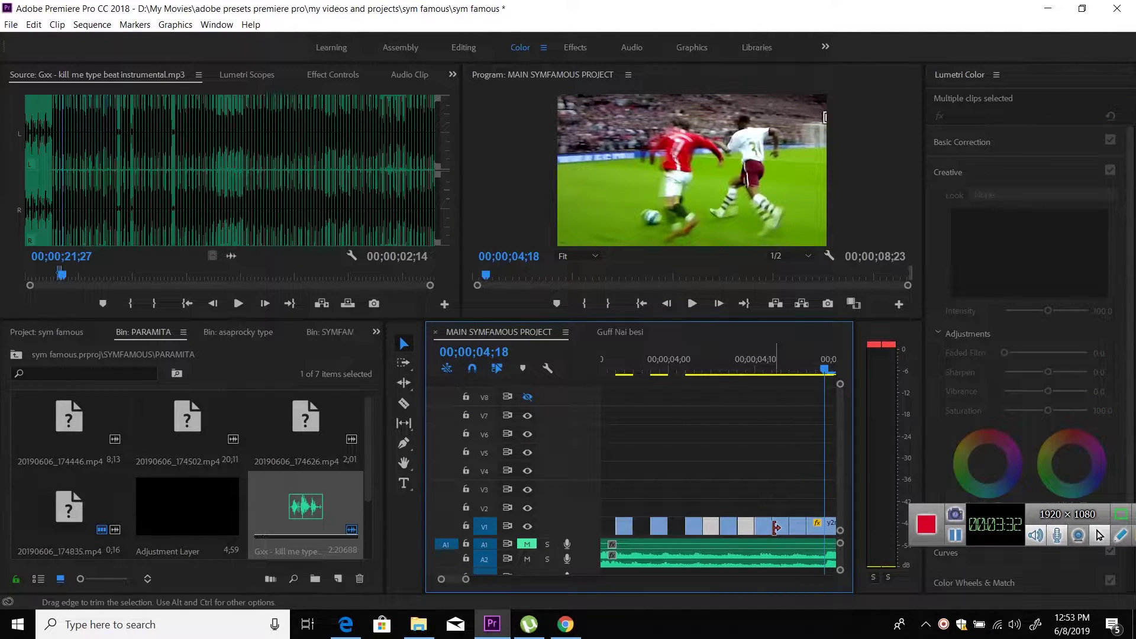
{"action": "left_click", "coordinate": [800, 530], "text": "shift"}
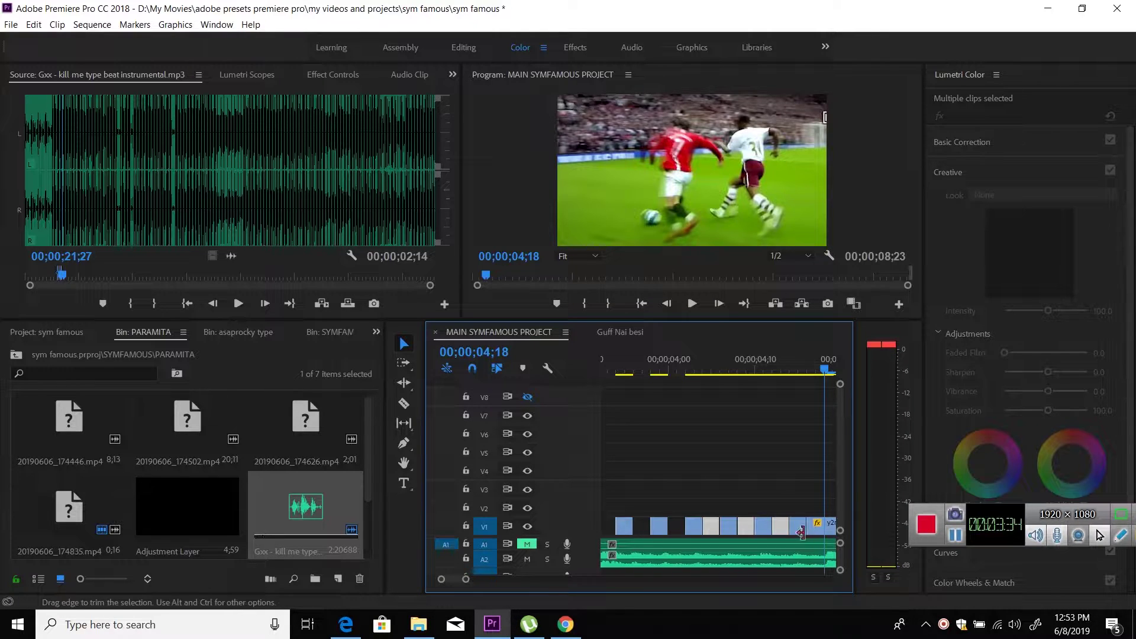
{"action": "key", "text": "c"}
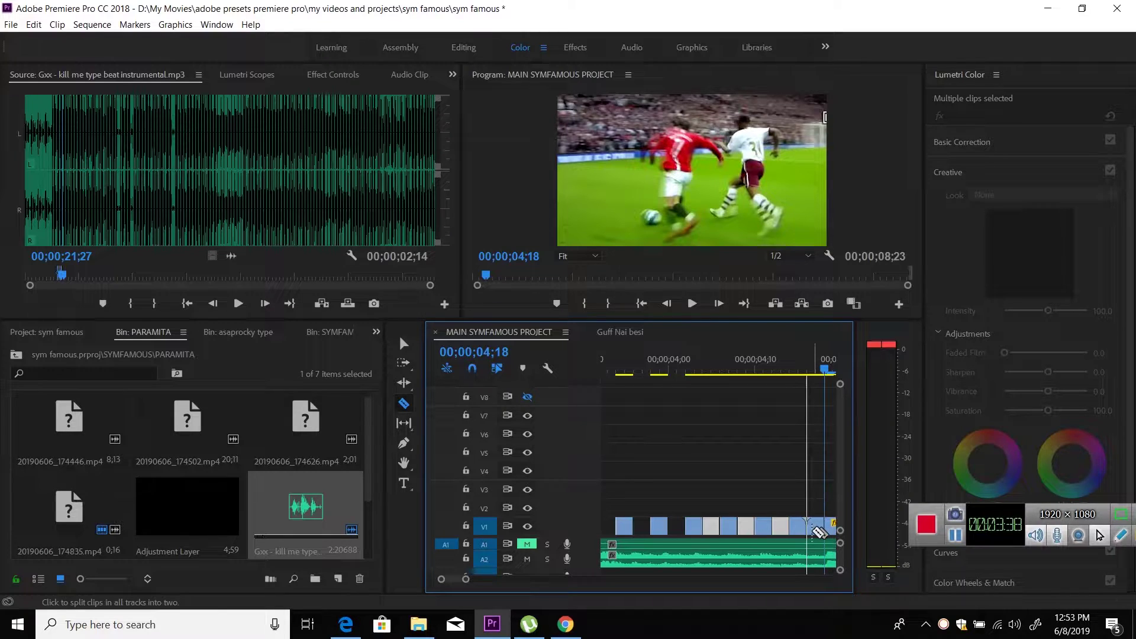
{"action": "key", "text": "v"}
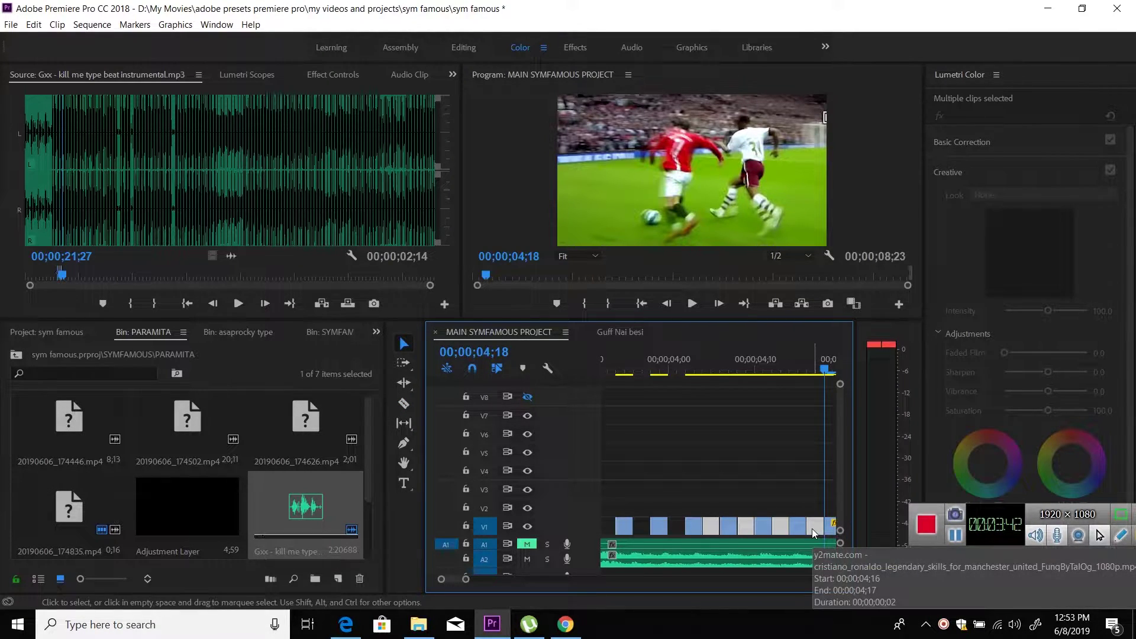
{"action": "key", "text": "Delete"}
Play the flickering section from 3;43 a few times, then zoom in on the cut area.
{"action": "left_click", "coordinate": [644, 365]}
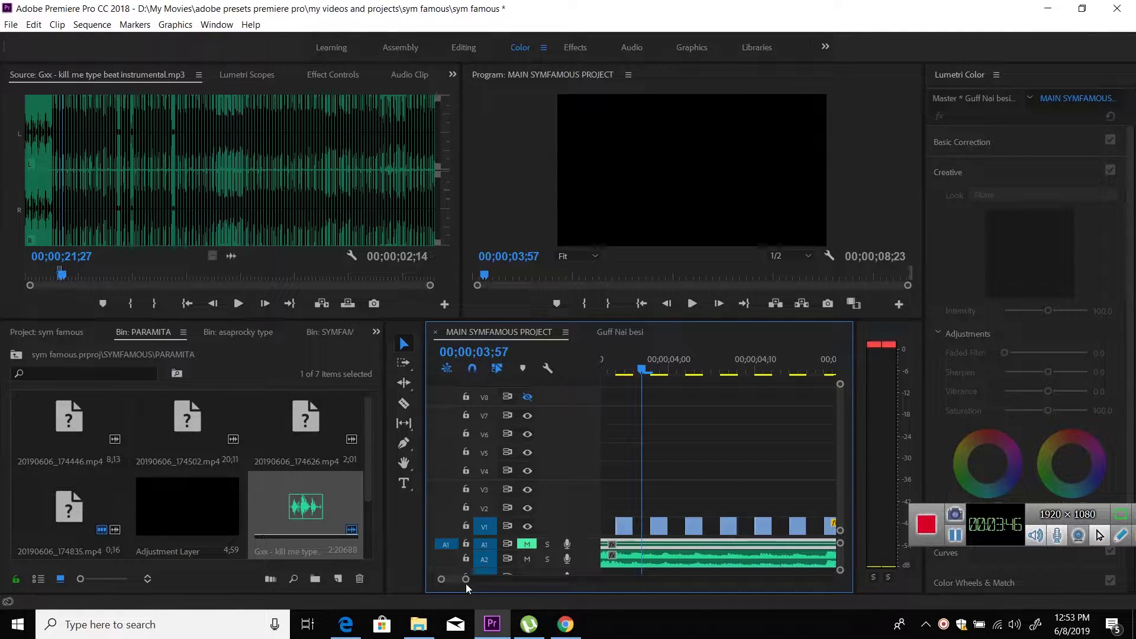
{"action": "left_click_drag", "start_coordinate": [466, 580], "coordinate": [489, 580]}
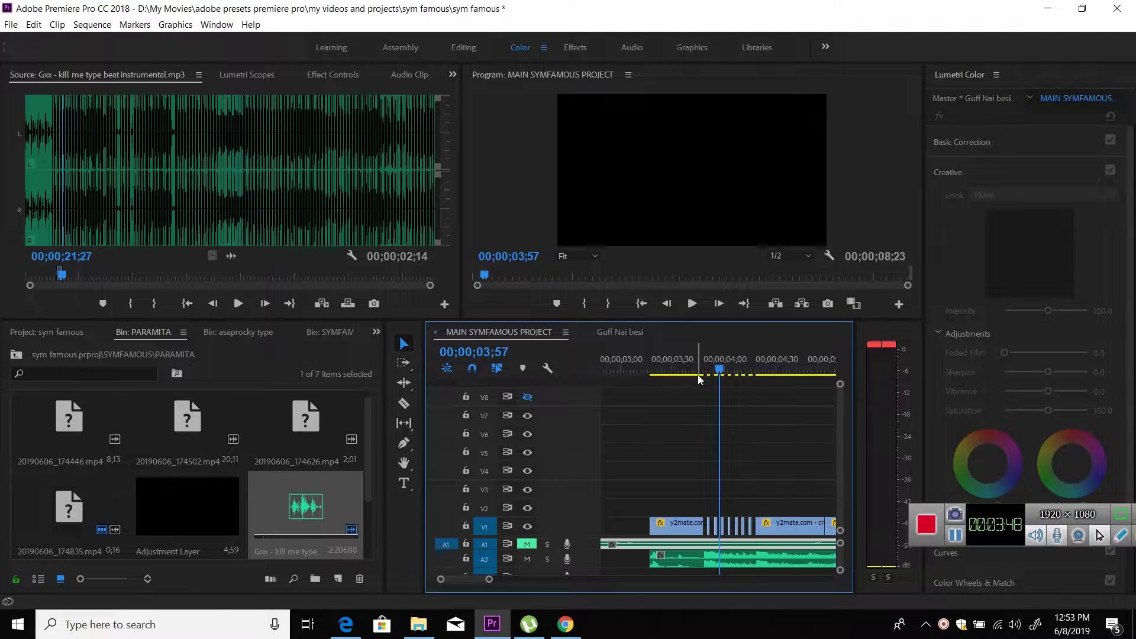
{"action": "left_click_drag", "start_coordinate": [700, 375], "coordinate": [698, 373]}
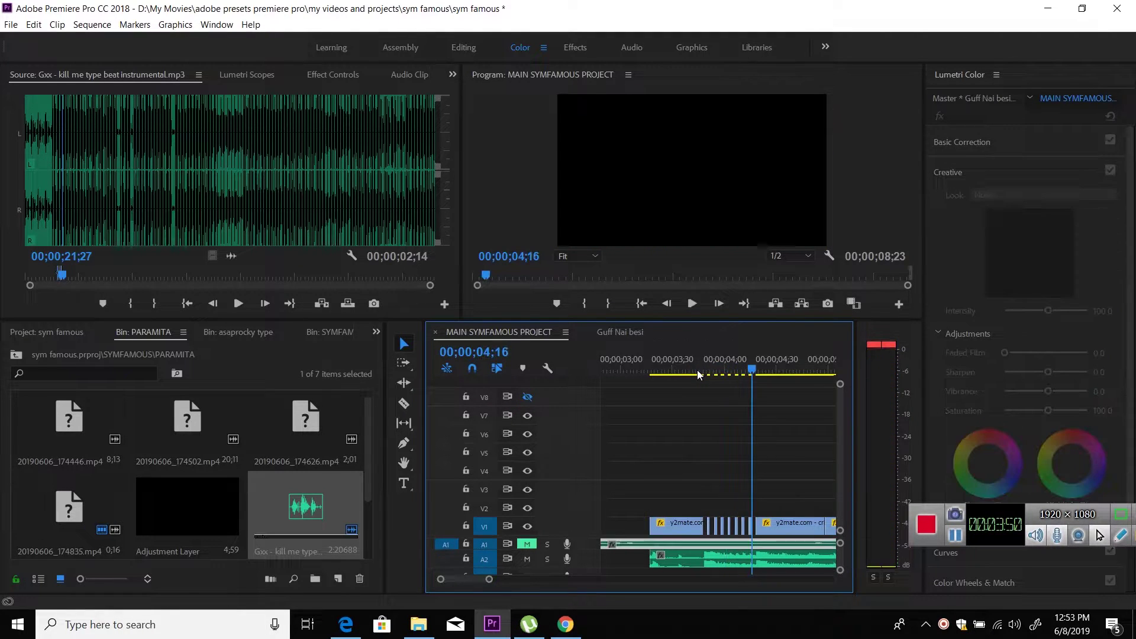
{"action": "key", "text": "space"}
{"action": "key", "text": "space"}
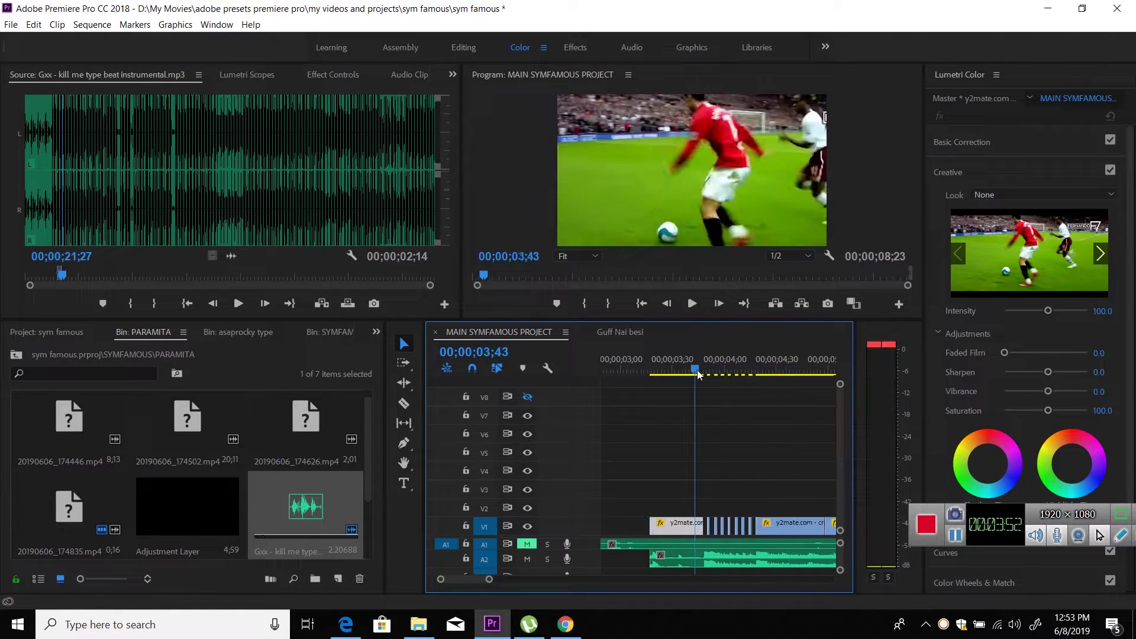
{"action": "key", "text": "space"}
{"action": "key", "text": "space"}
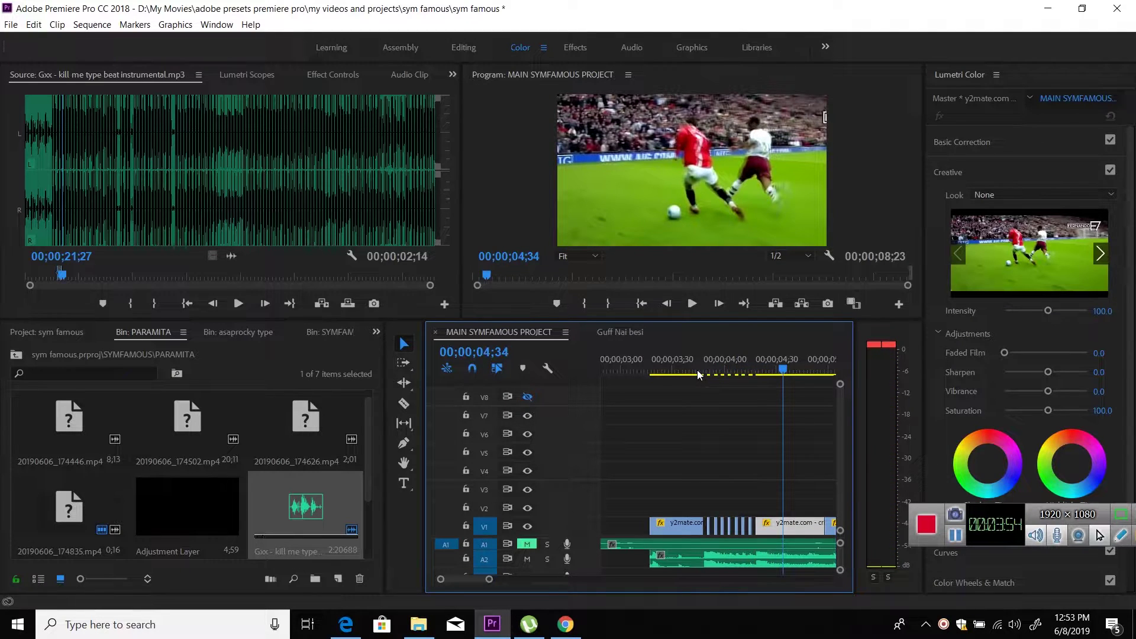
{"action": "left_click", "coordinate": [701, 372]}
{"action": "key", "text": "space"}
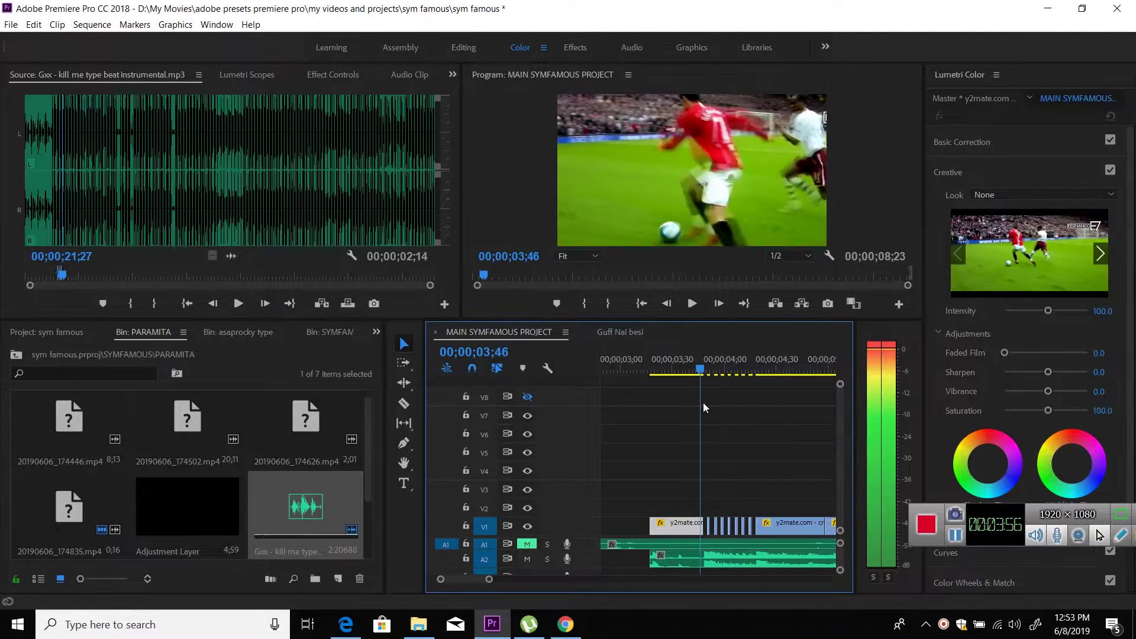
{"action": "key", "text": "space"}
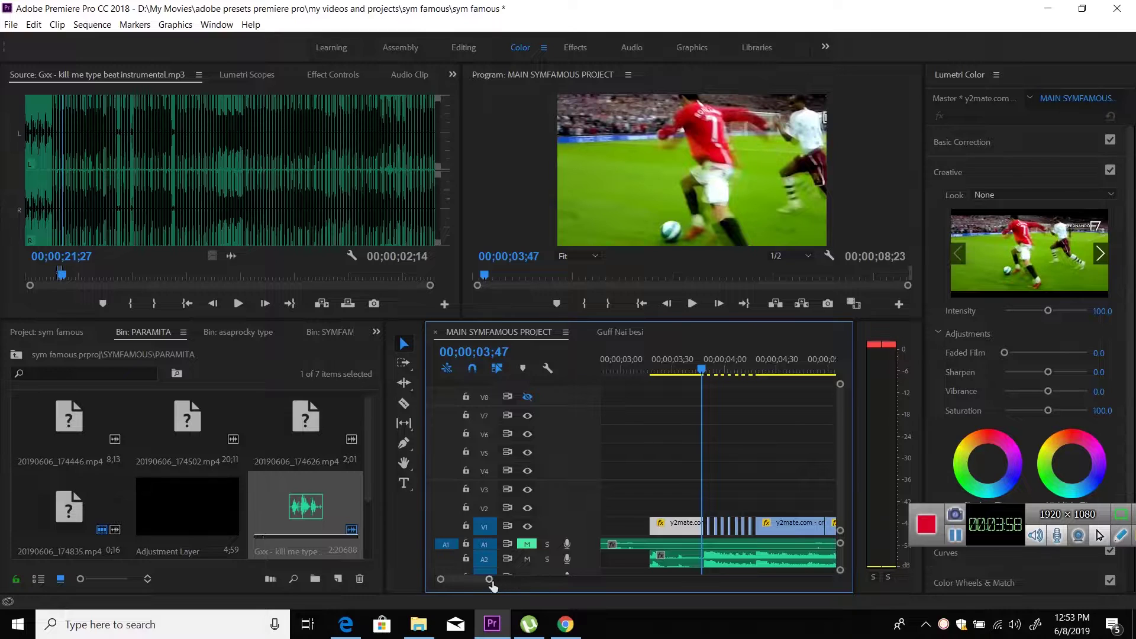
{"action": "left_click_drag", "start_coordinate": [491, 583], "coordinate": [484, 586]}
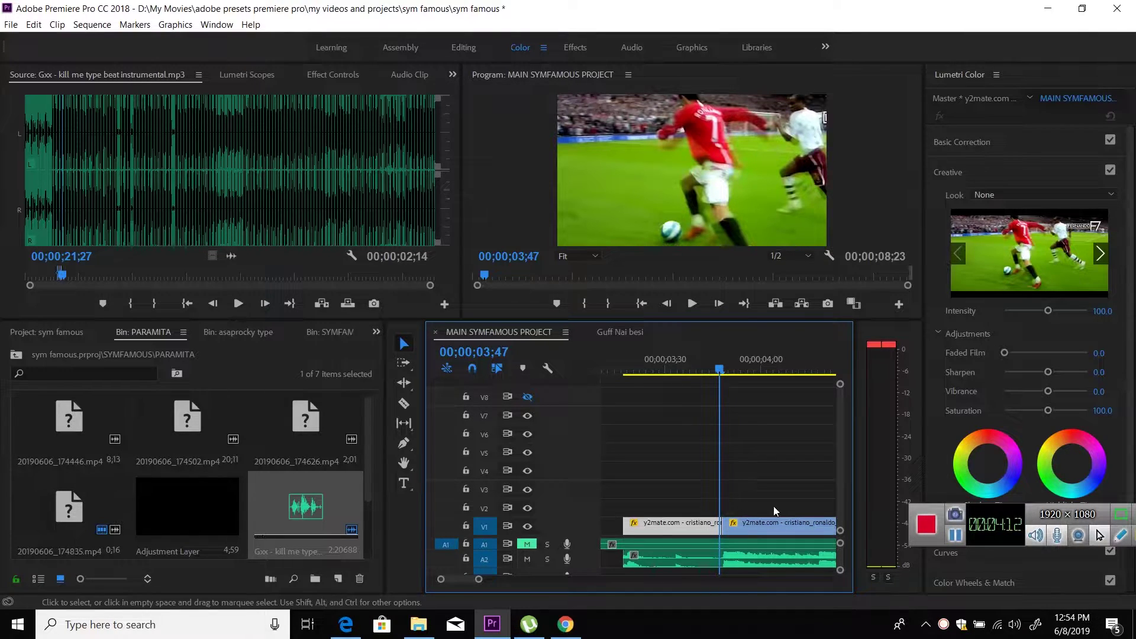
Lift the later football piece from V1 up onto V2 and bring up the Project panel menu.
{"action": "key", "text": "c"}
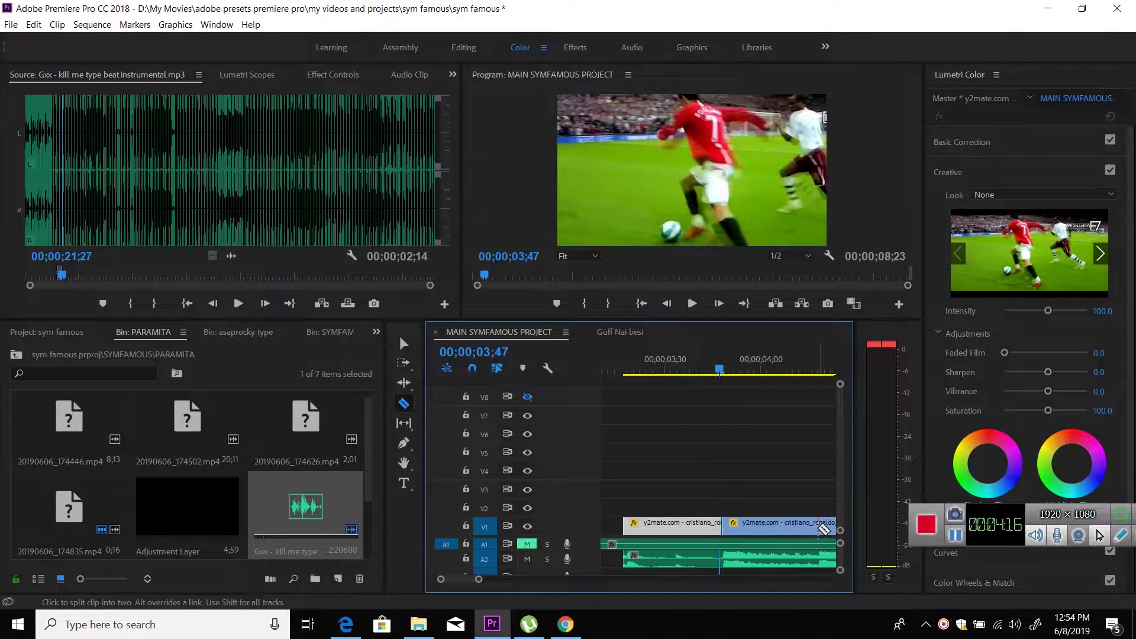
{"action": "key", "text": "v"}
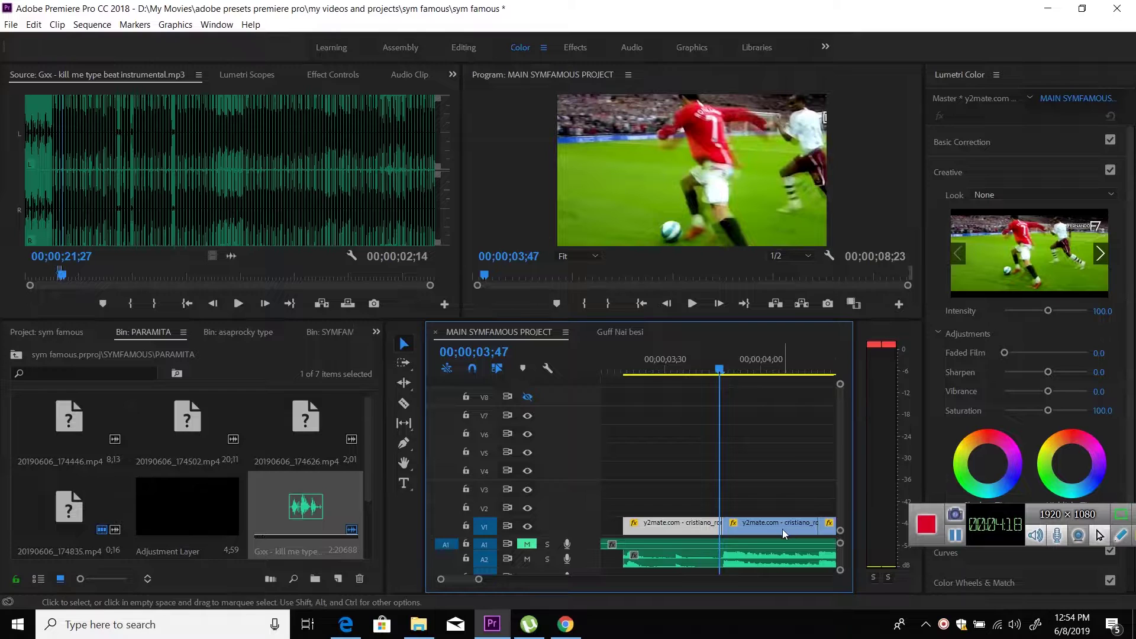
{"action": "left_click_drag", "start_coordinate": [782, 529], "coordinate": [782, 509]}
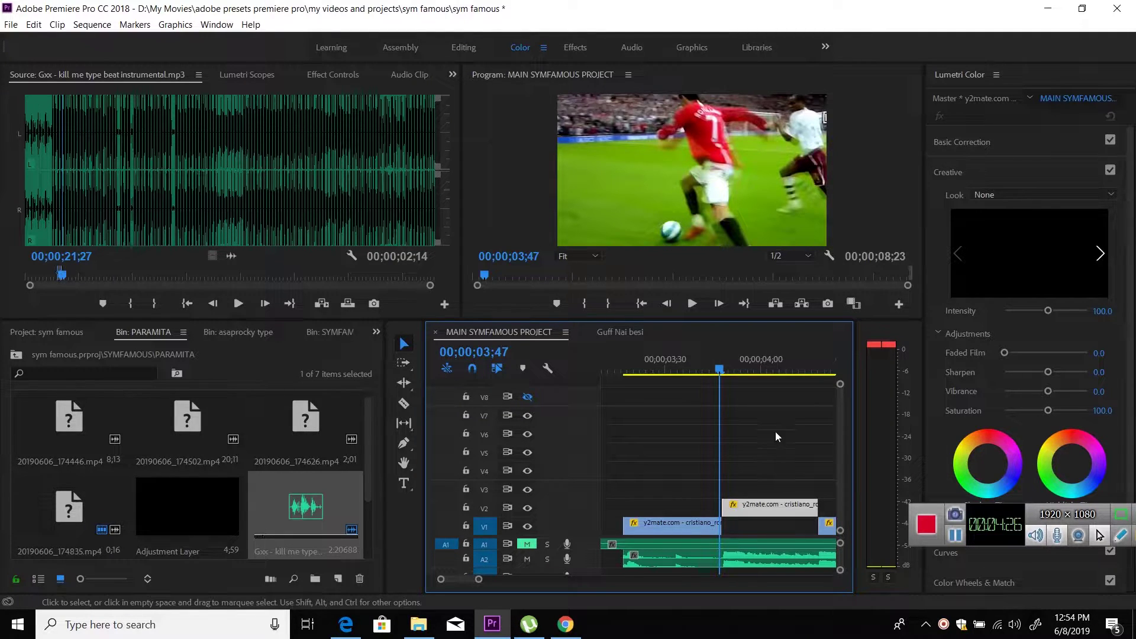
{"action": "key", "text": "ctrl+z"}
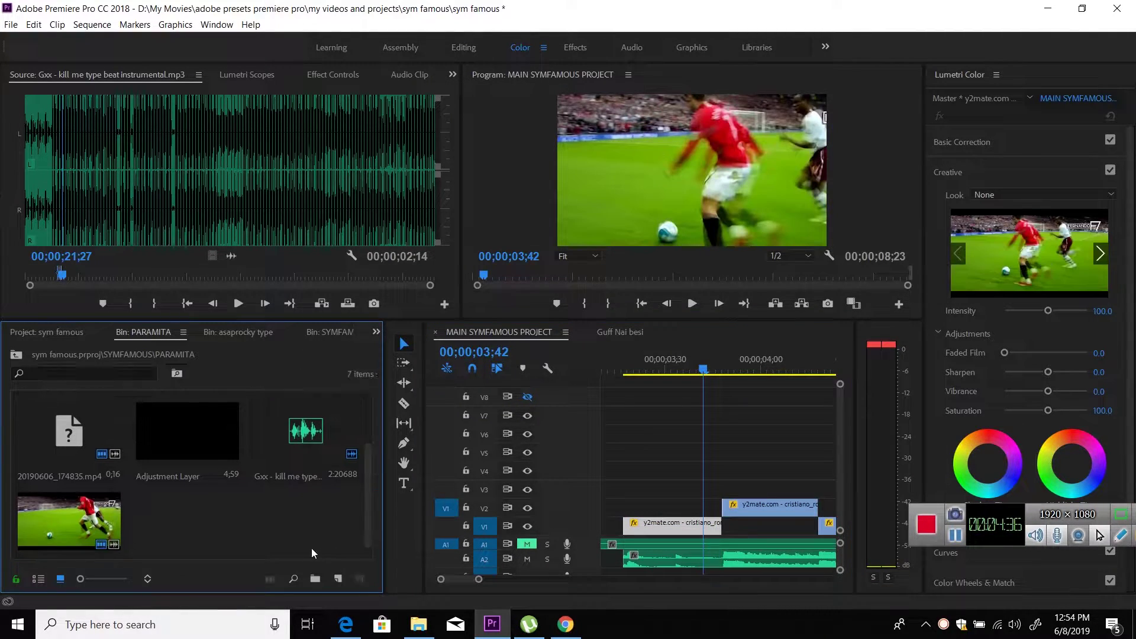
{"action": "right_click", "coordinate": [312, 548]}
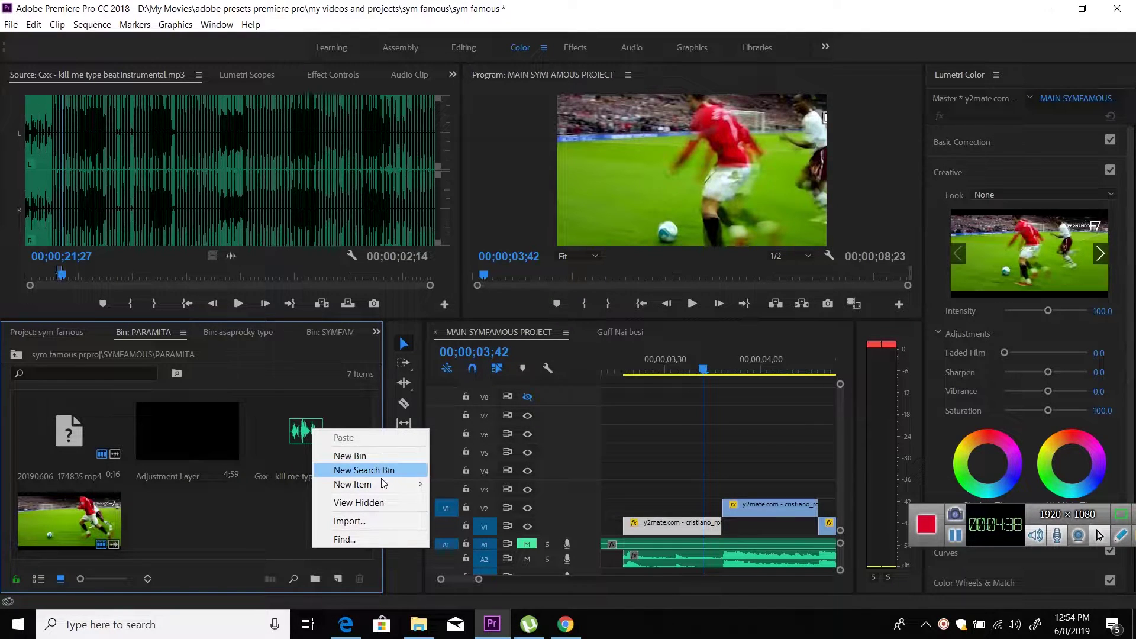
{"action": "mouse_move", "coordinate": [352, 483]}
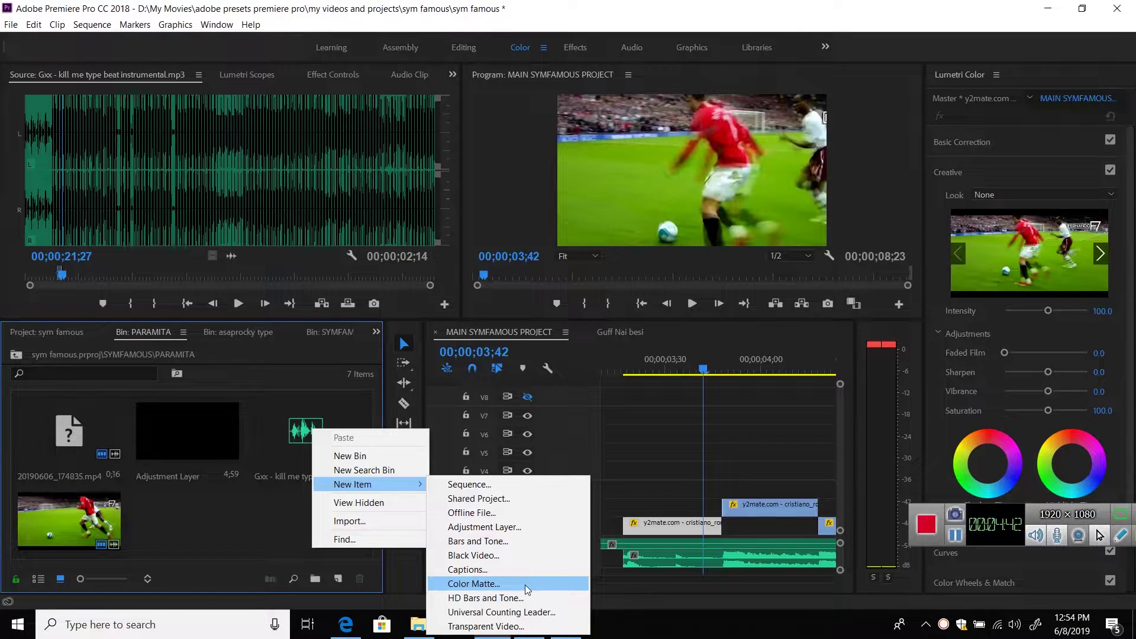
Create a 1920×1080 Color Matte in near-white F4EBEB with the default name.
{"action": "left_click", "coordinate": [525, 585]}
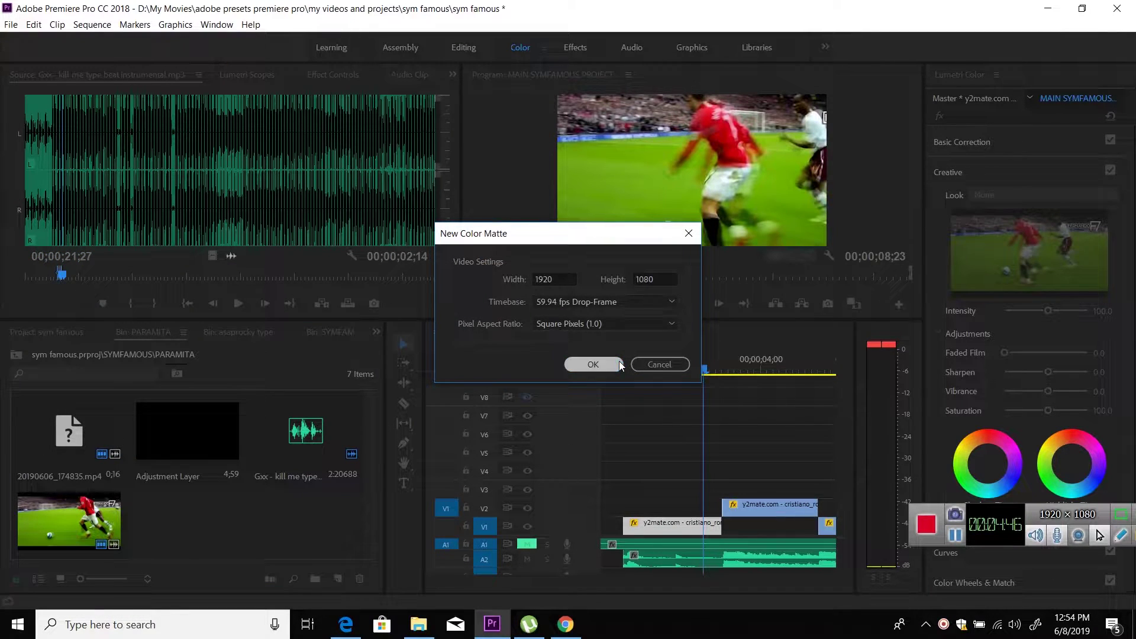
{"action": "left_click", "coordinate": [619, 362]}
{"action": "left_click", "coordinate": [445, 441]}
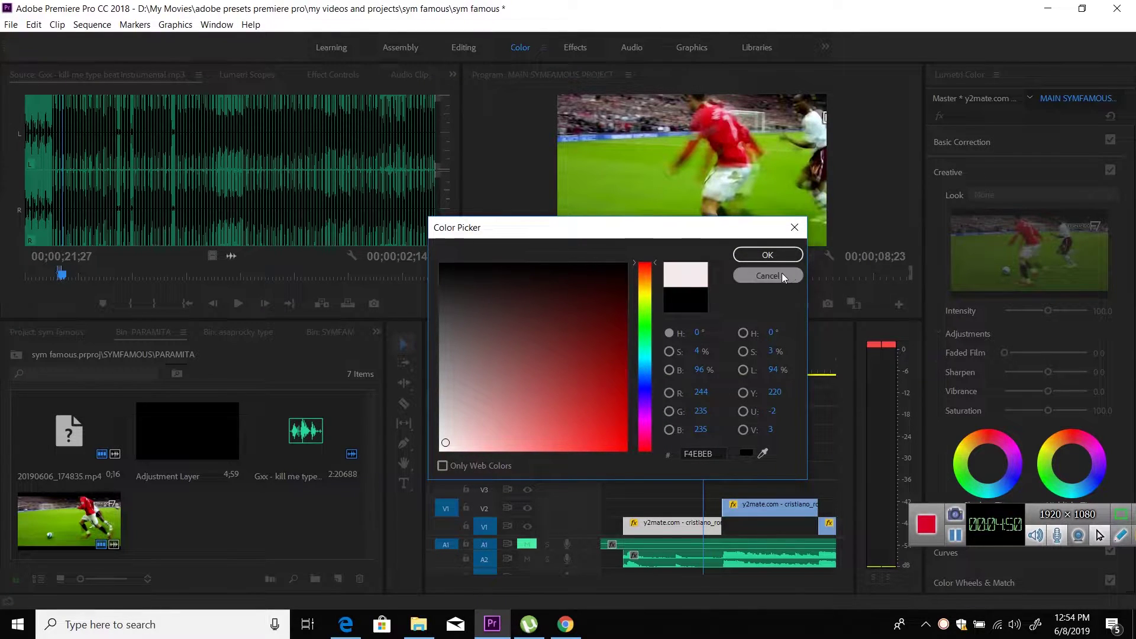
{"action": "left_click", "coordinate": [768, 255]}
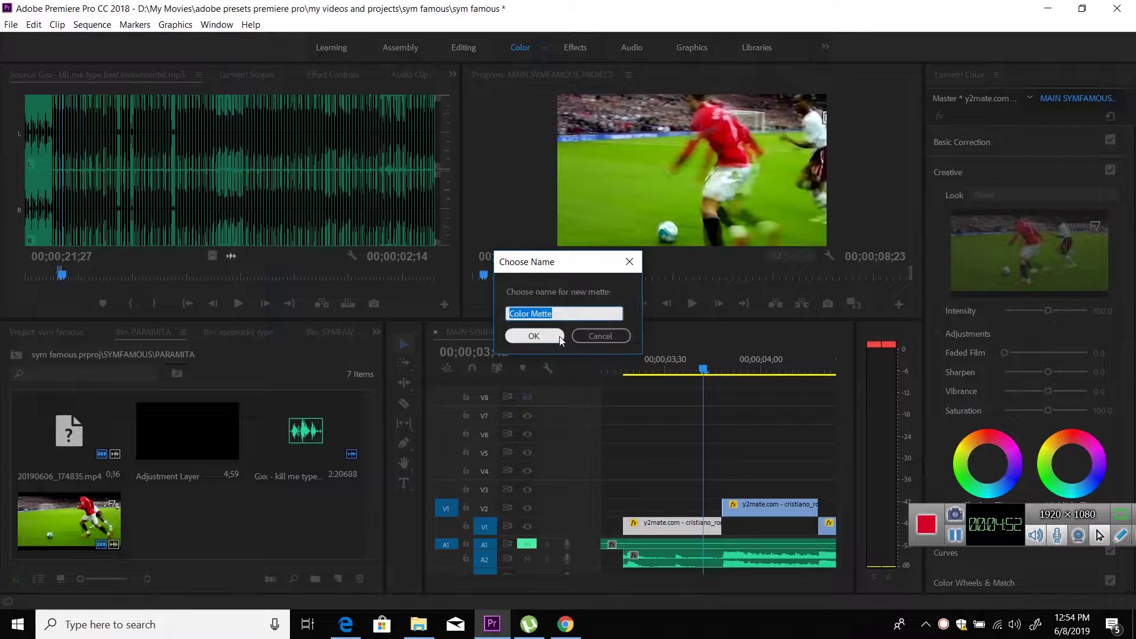
{"action": "left_click", "coordinate": [534, 334]}
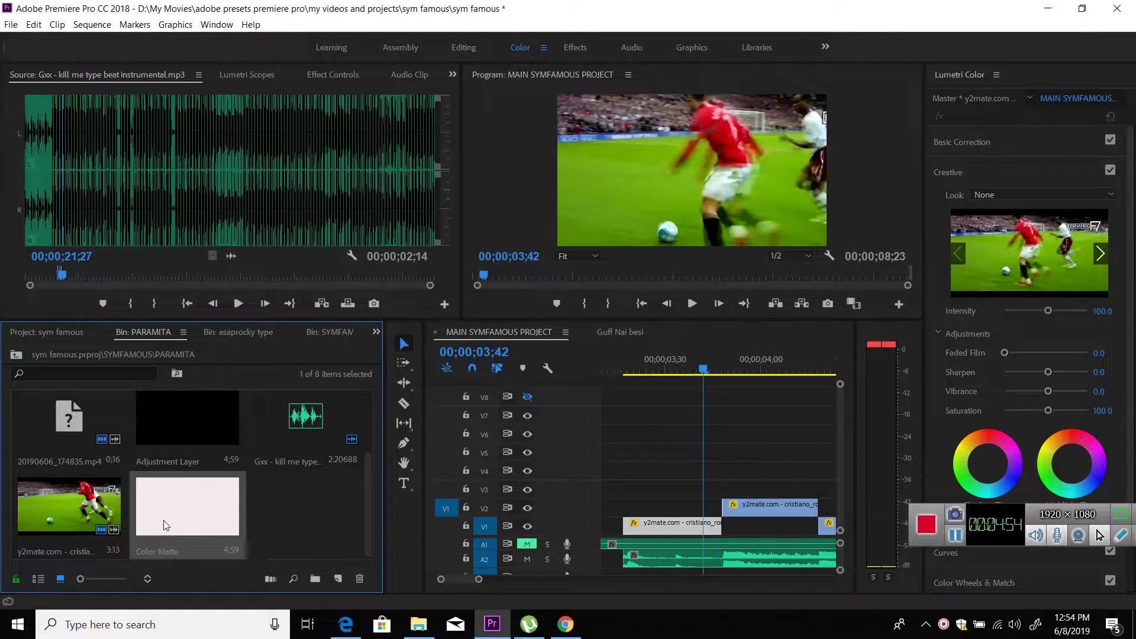
{"action": "double_click", "coordinate": [164, 525]}
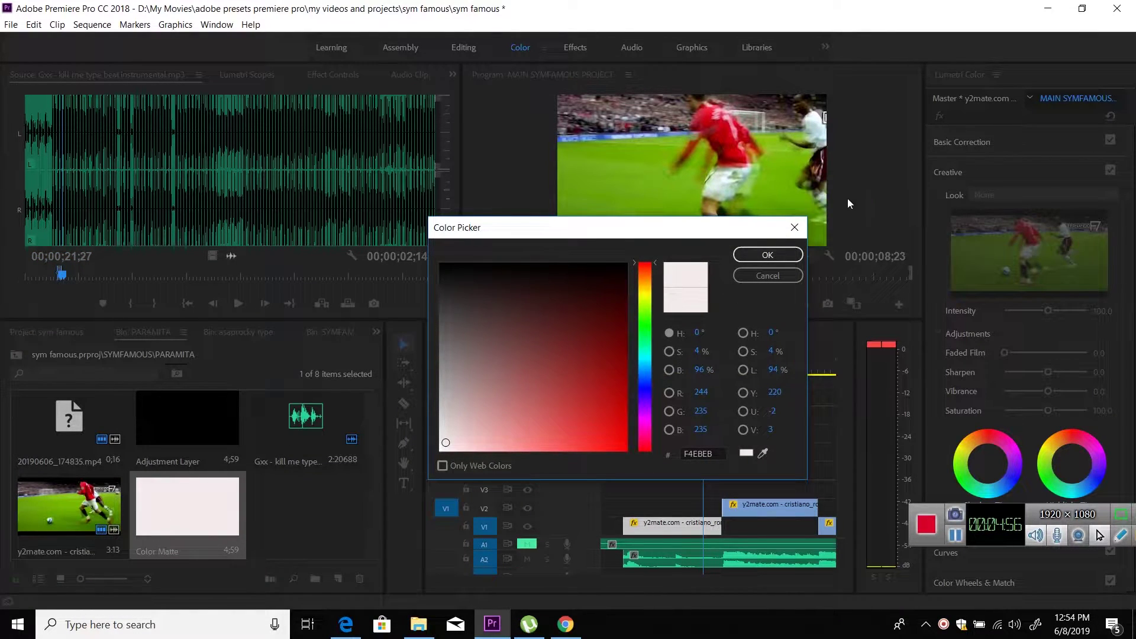
Place the Color Matte on the timeline, split it at the V2 clip's start, delete the left part and drop it onto V1.
{"action": "left_click", "coordinate": [794, 228]}
{"action": "mouse_move", "coordinate": [207, 500]}
{"action": "left_mouse_down"}
{"action": "mouse_move", "coordinate": [610, 504]}
{"action": "mouse_move", "coordinate": [655, 471]}
{"action": "left_mouse_up"}
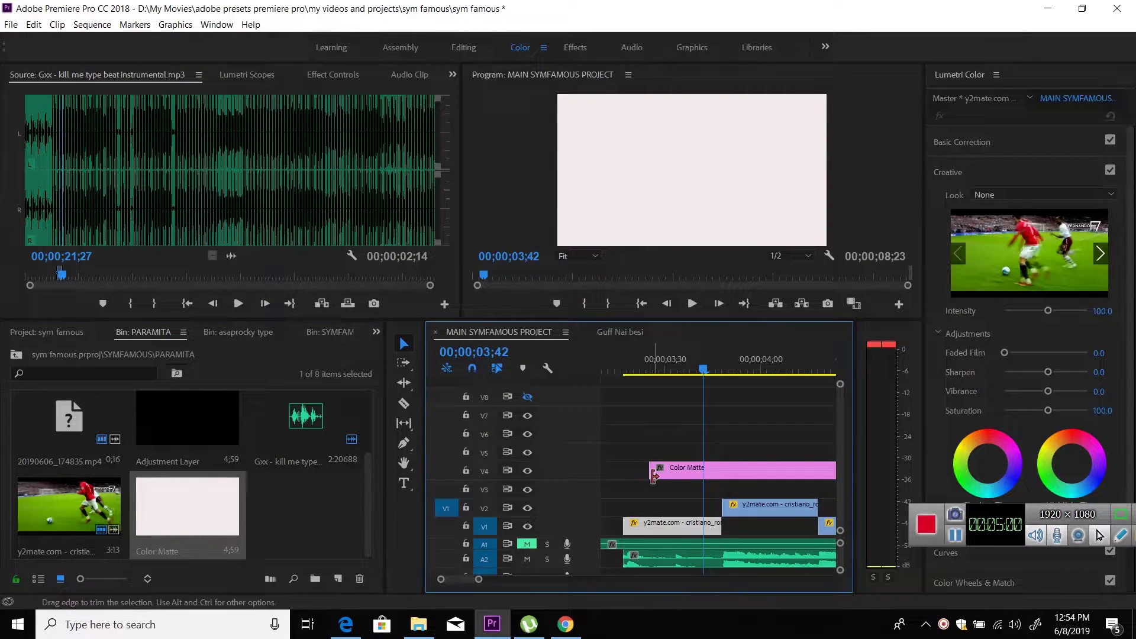
{"action": "key", "text": "c"}
{"action": "left_click", "coordinate": [724, 467]}
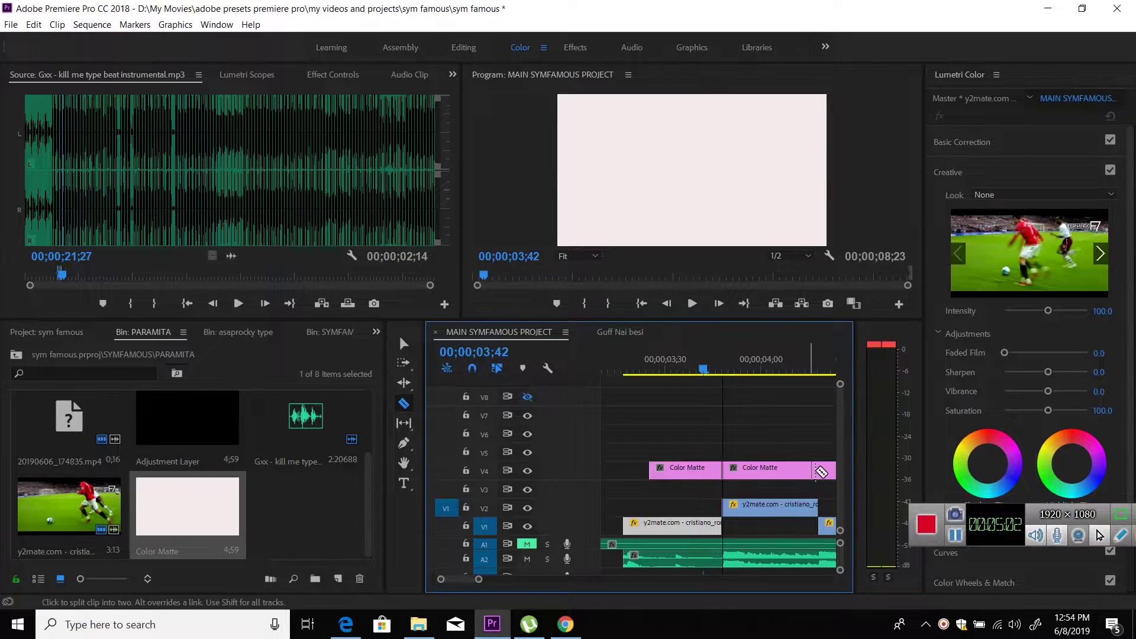
{"action": "key", "text": "v"}
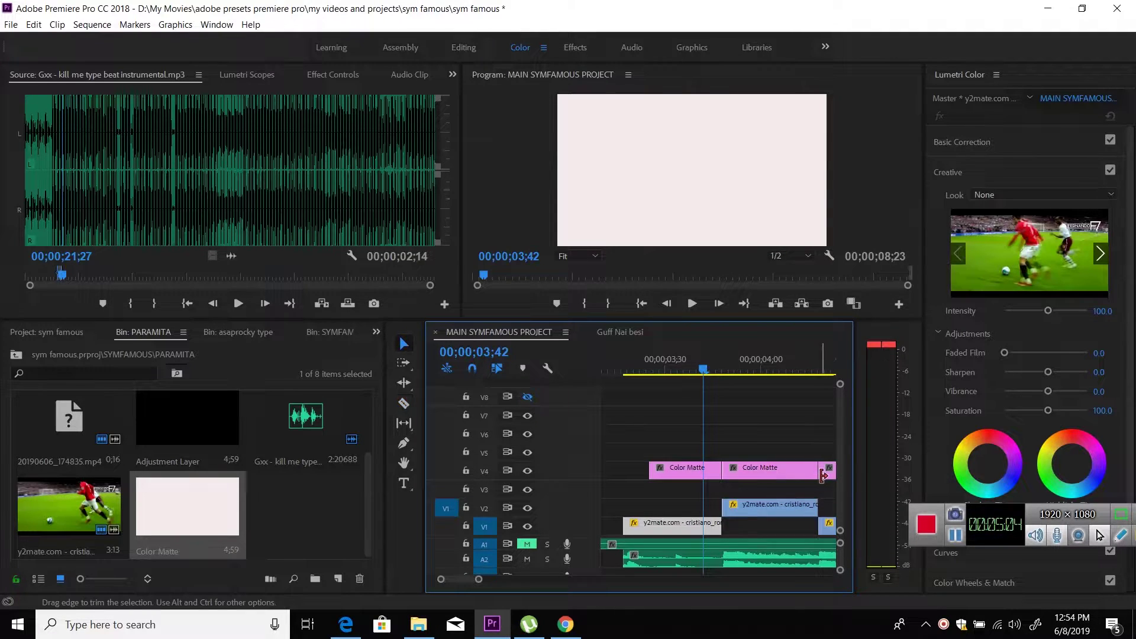
{"action": "left_click", "coordinate": [830, 474]}
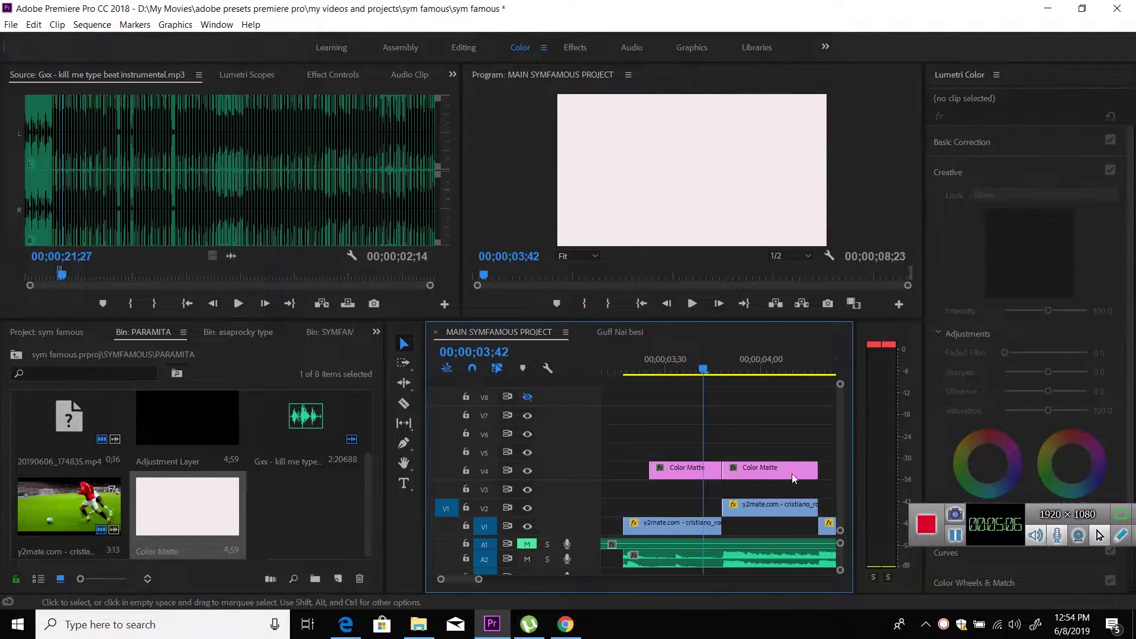
{"action": "left_click", "coordinate": [686, 473]}
{"action": "key", "text": "Delete"}
{"action": "left_click_drag", "start_coordinate": [747, 472], "coordinate": [753, 522]}
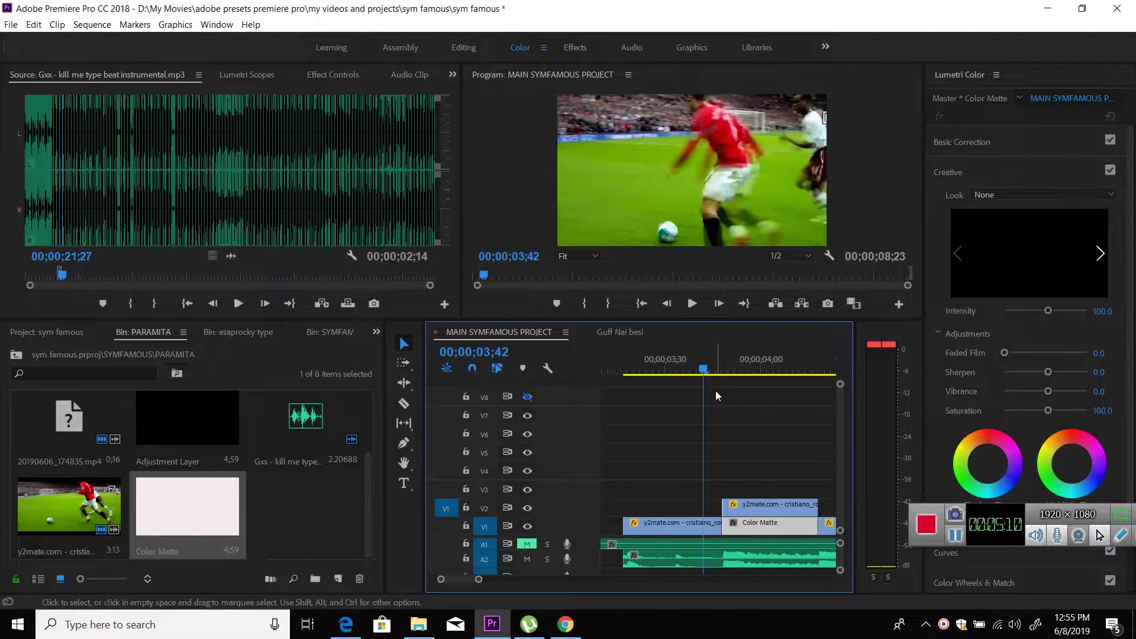
Razor the V2 football piece every two frames over the white matte.
{"action": "key", "text": "space"}
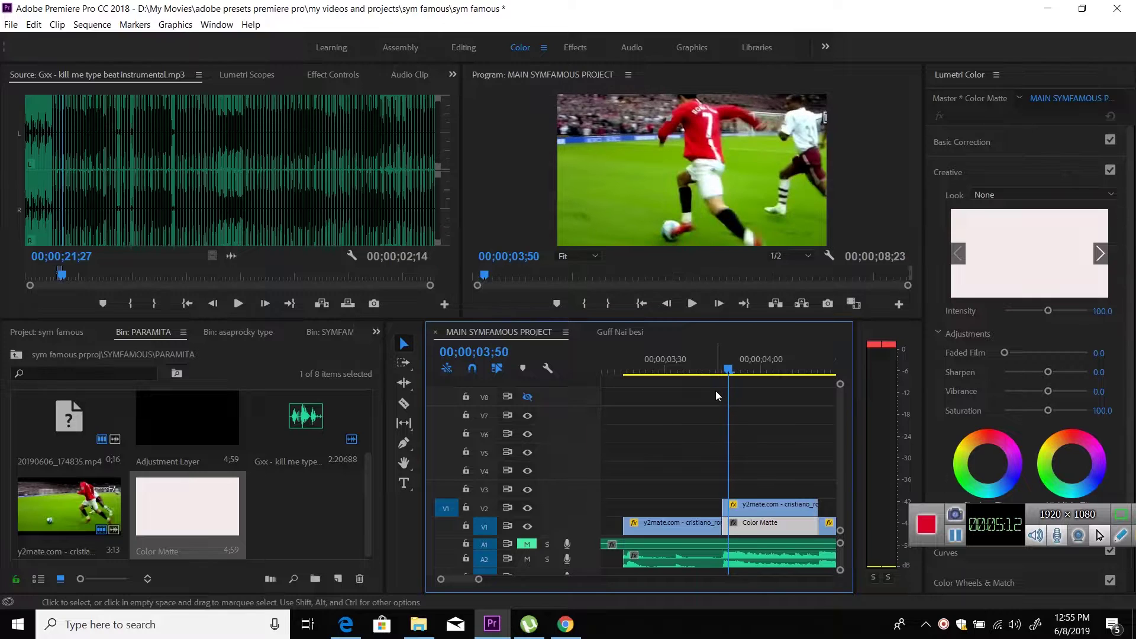
{"action": "key", "text": "c"}
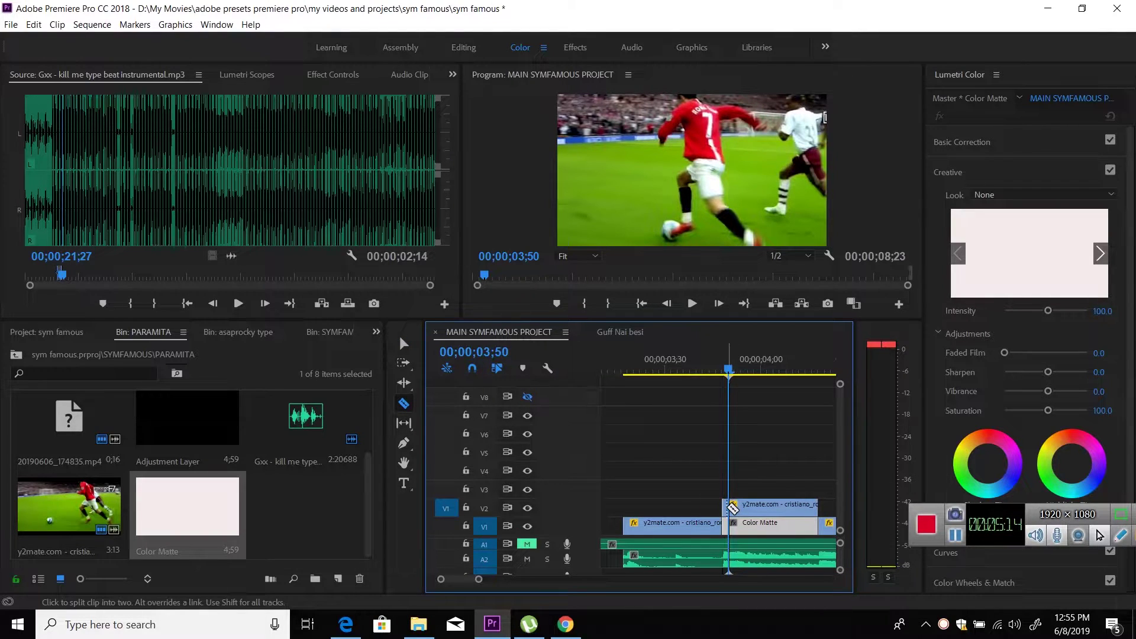
{"action": "key", "text": "Right"}
{"action": "key", "text": "Right"}
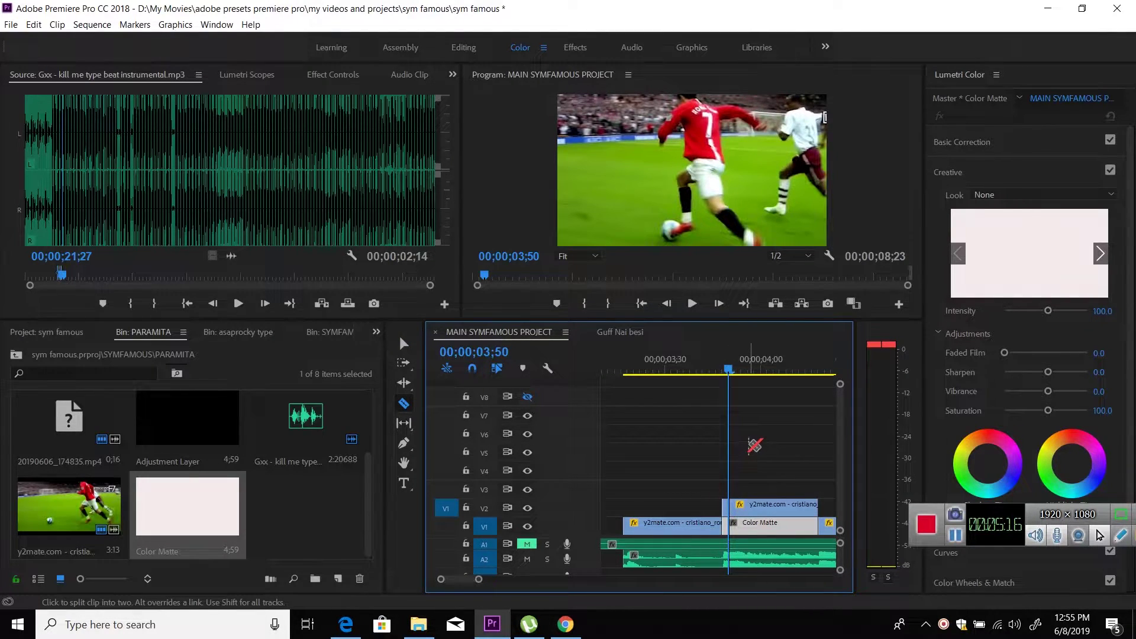
{"action": "left_click", "coordinate": [736, 506]}
{"action": "key", "text": "Right"}
{"action": "key", "text": "Right"}
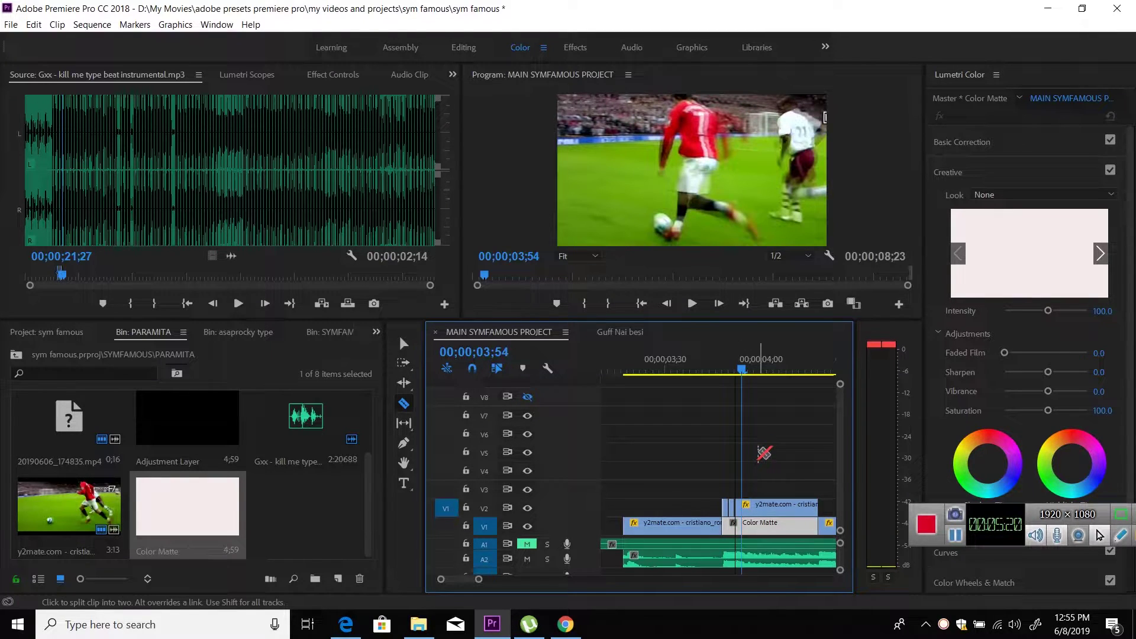
{"action": "left_click", "coordinate": [742, 506]}
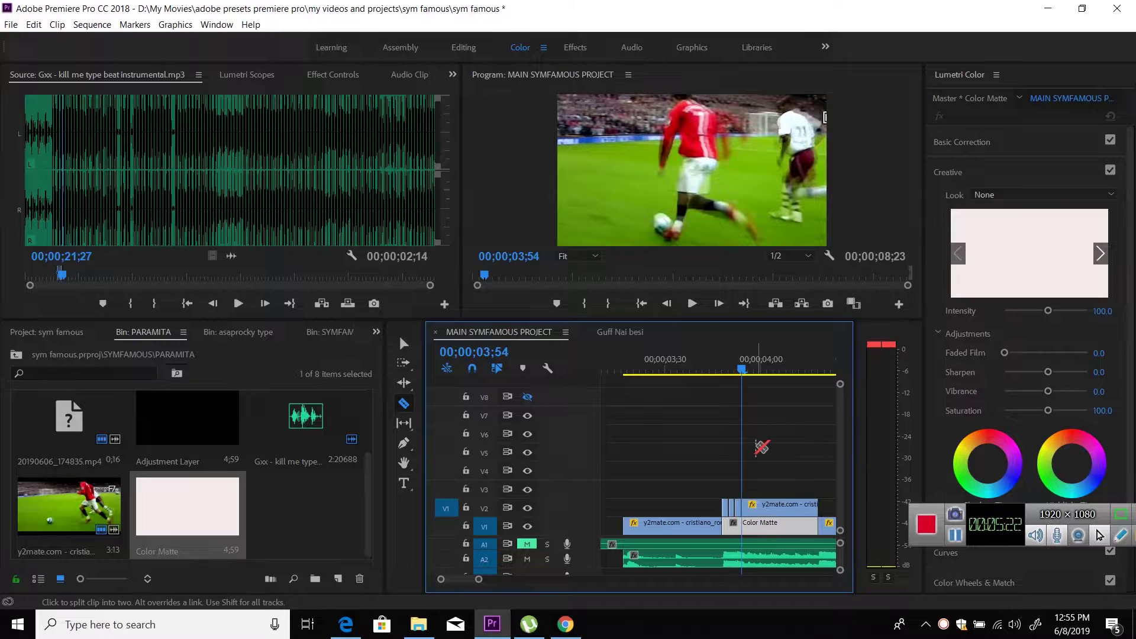
{"action": "key", "text": "Right"}
{"action": "key", "text": "Right"}
{"action": "key", "text": "Right"}
{"action": "key", "text": "Right"}
{"action": "key", "text": "Right"}
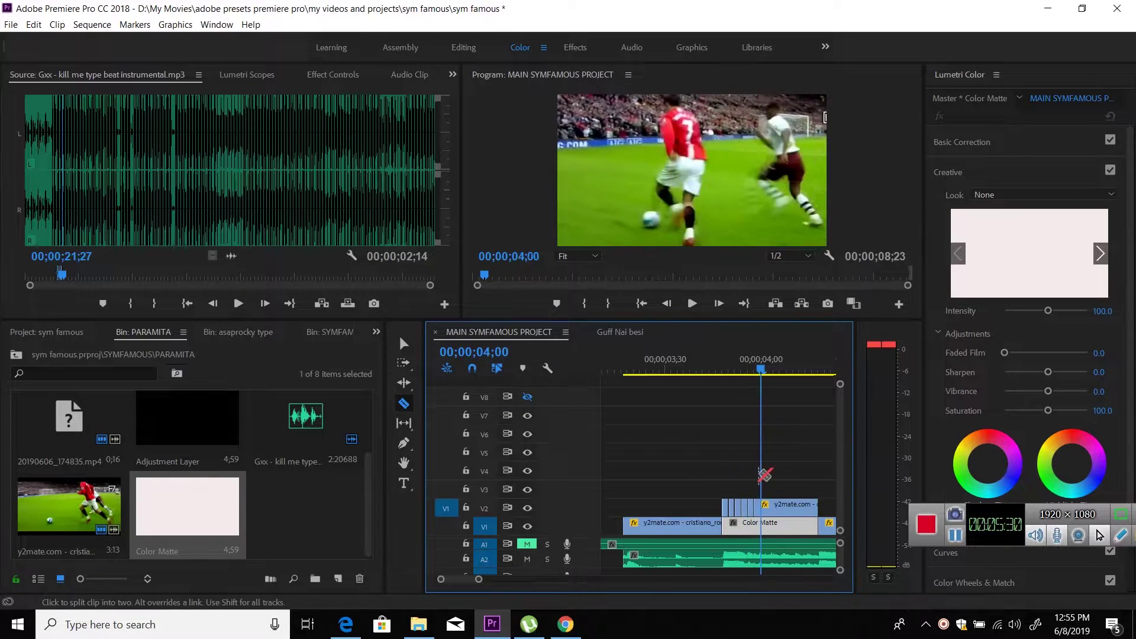
{"action": "left_click", "coordinate": [796, 508]}
Delete alternating two-frame pieces from the sliced V2 clip.
{"action": "key", "text": "v"}
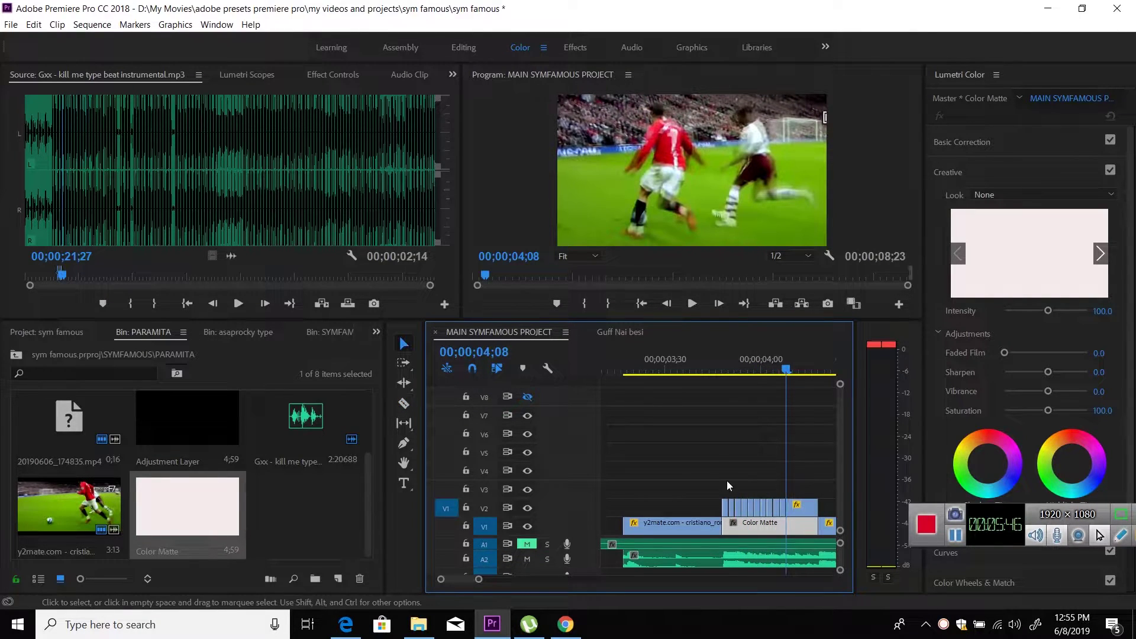
{"action": "left_click", "coordinate": [730, 515]}
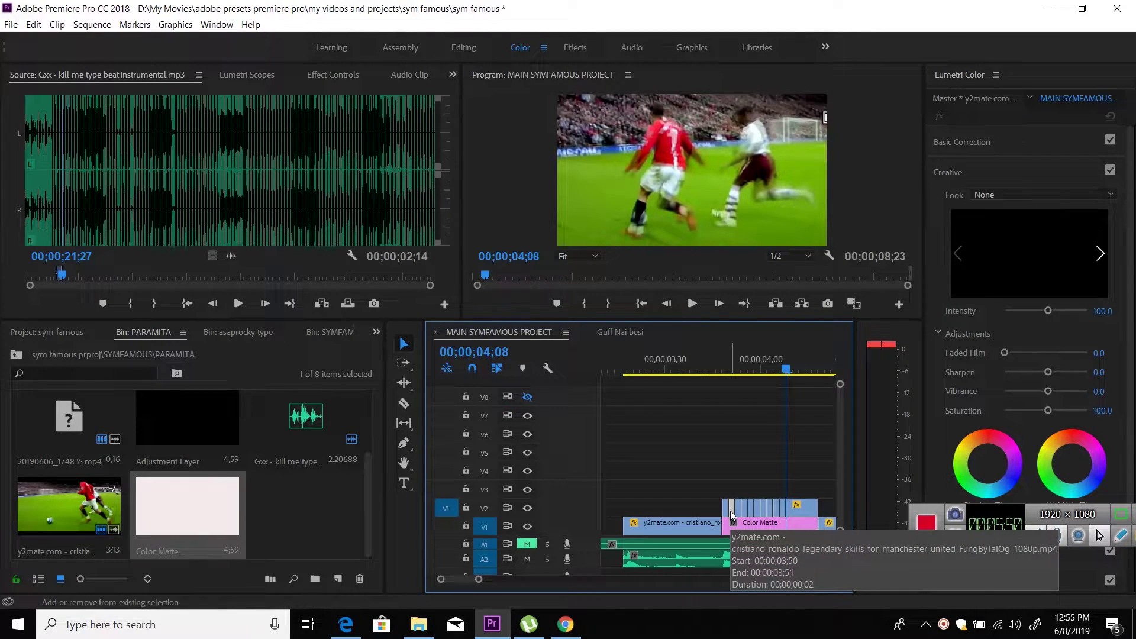
{"action": "left_click", "coordinate": [744, 514], "text": "shift"}
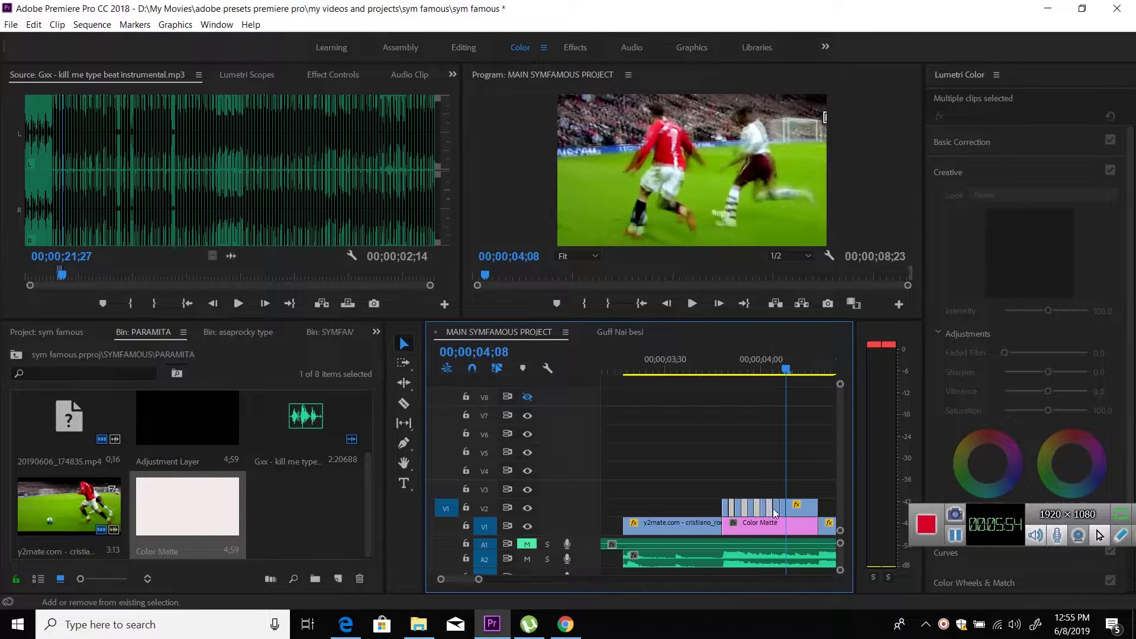
{"action": "key", "text": "Delete"}
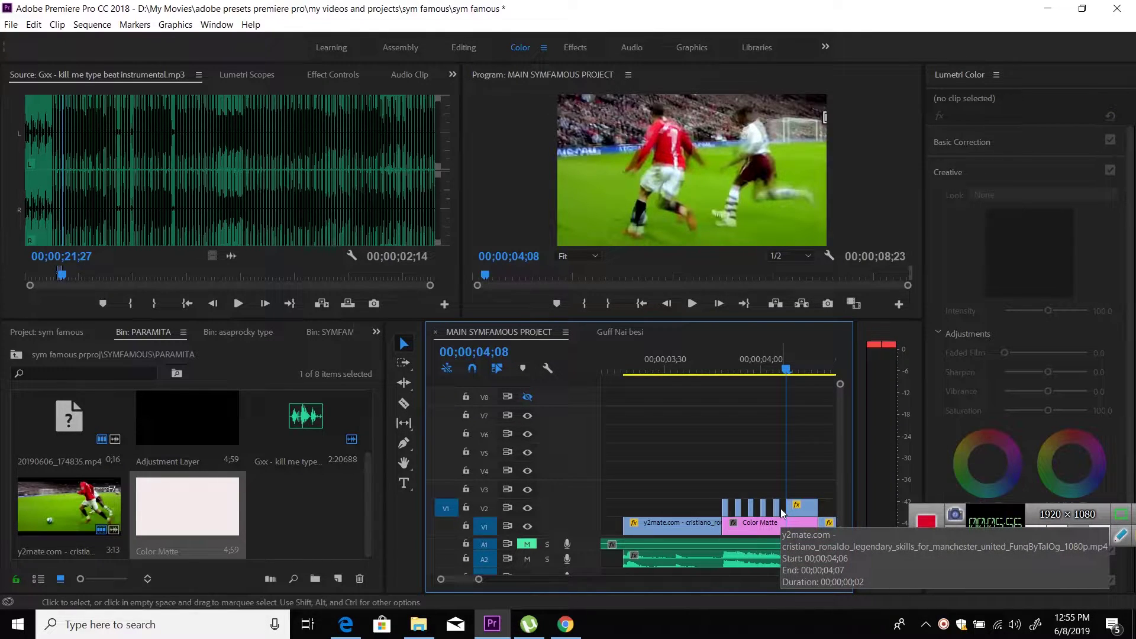
Play the flicker section over the white matte a couple of times, then select the matte on V1.
{"action": "left_click", "coordinate": [710, 370]}
{"action": "key", "text": "space"}
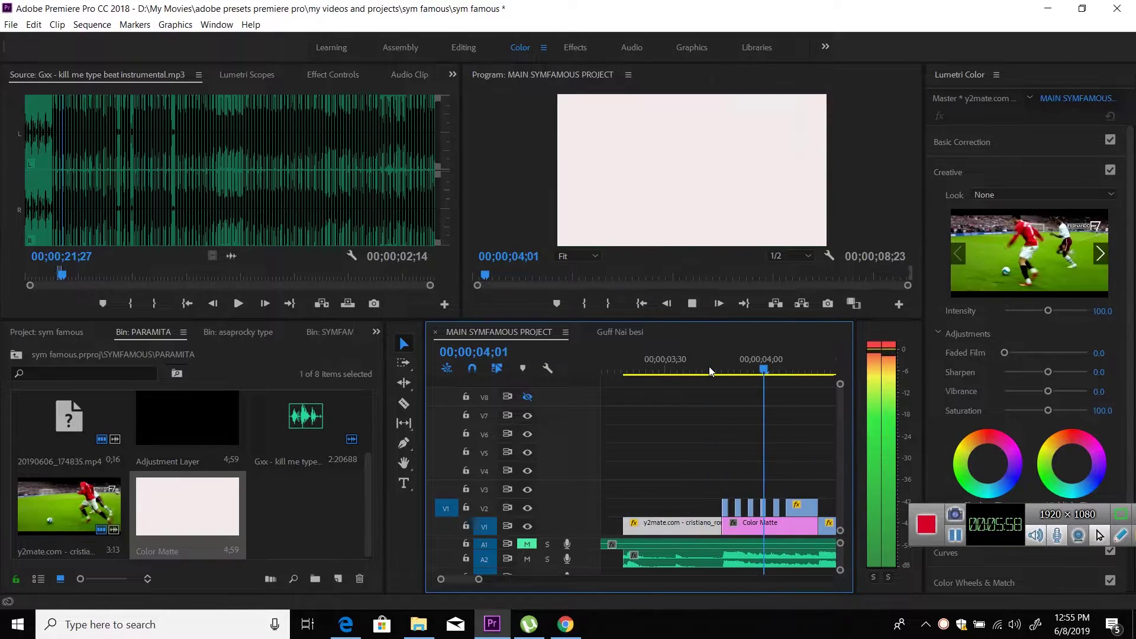
{"action": "left_click", "coordinate": [710, 370]}
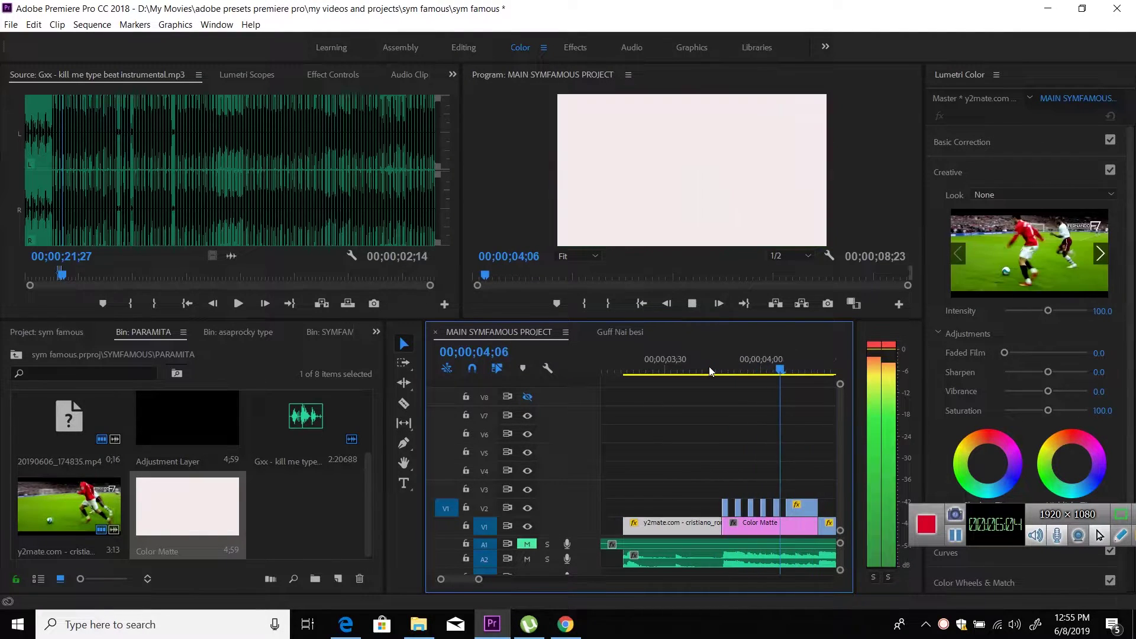
{"action": "key", "text": "space"}
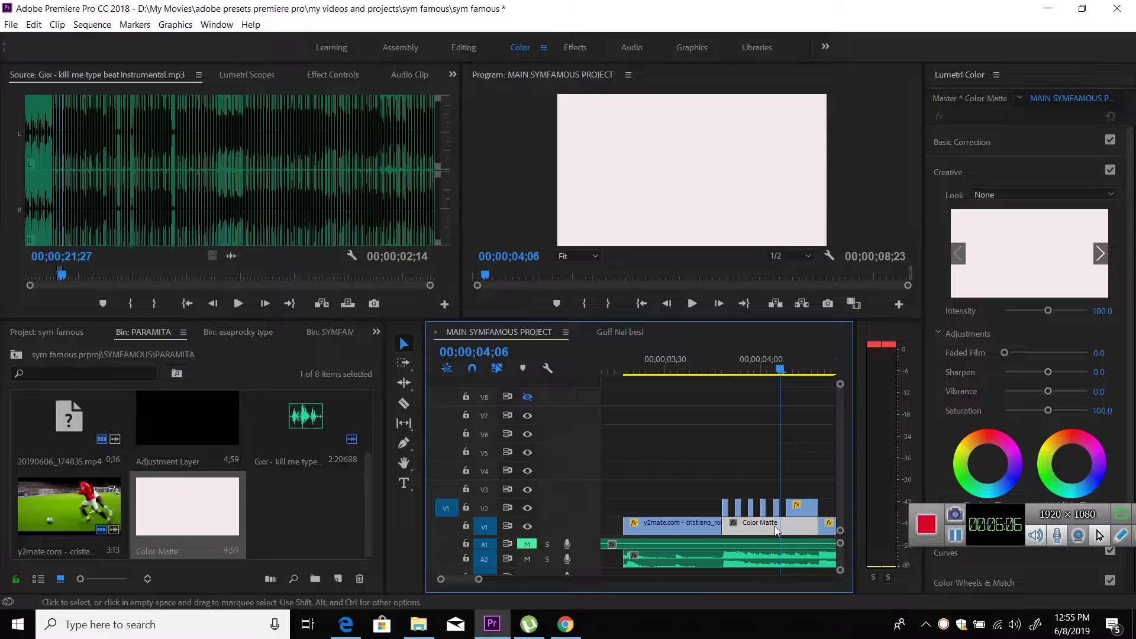
{"action": "left_click", "coordinate": [721, 359]}
{"action": "key", "text": "space"}
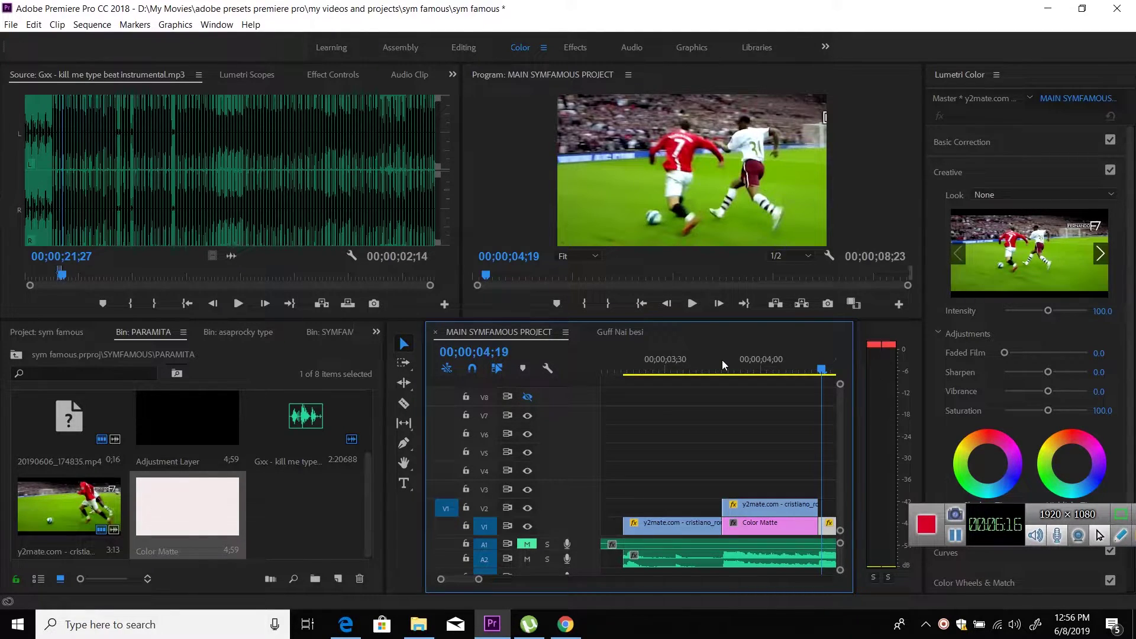
{"action": "left_click", "coordinate": [772, 527]}
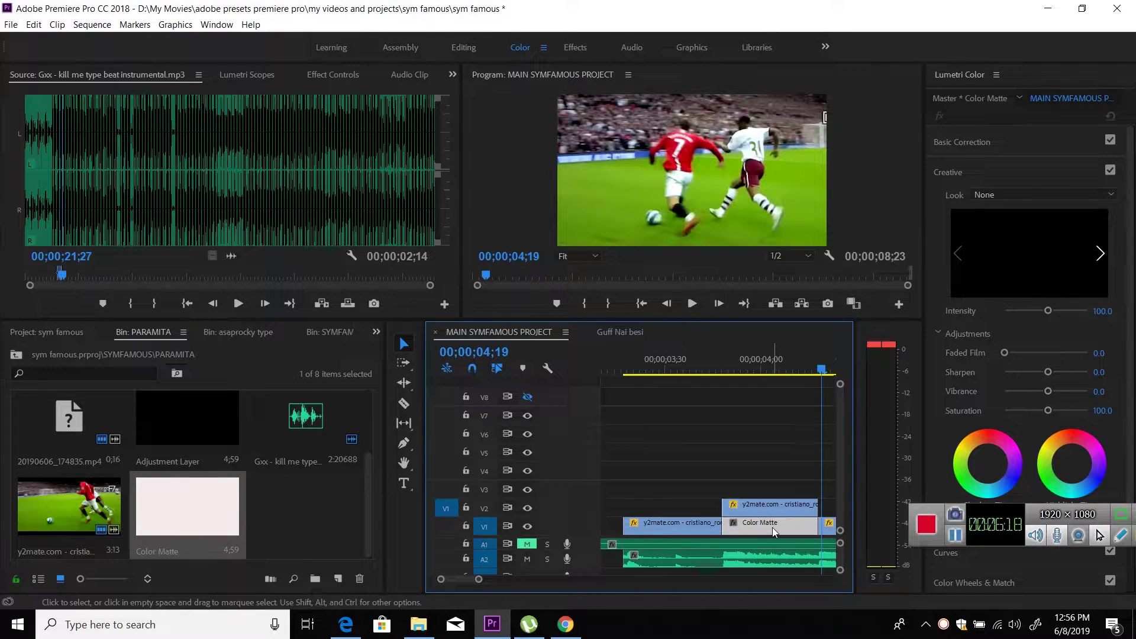
Delete the Color Matte, drop the football clip to V1 and Alt-drag a copy onto V2 at 4;07.
{"action": "key", "text": "Delete"}
{"action": "left_click_drag", "start_coordinate": [759, 511], "coordinate": [759, 526]}
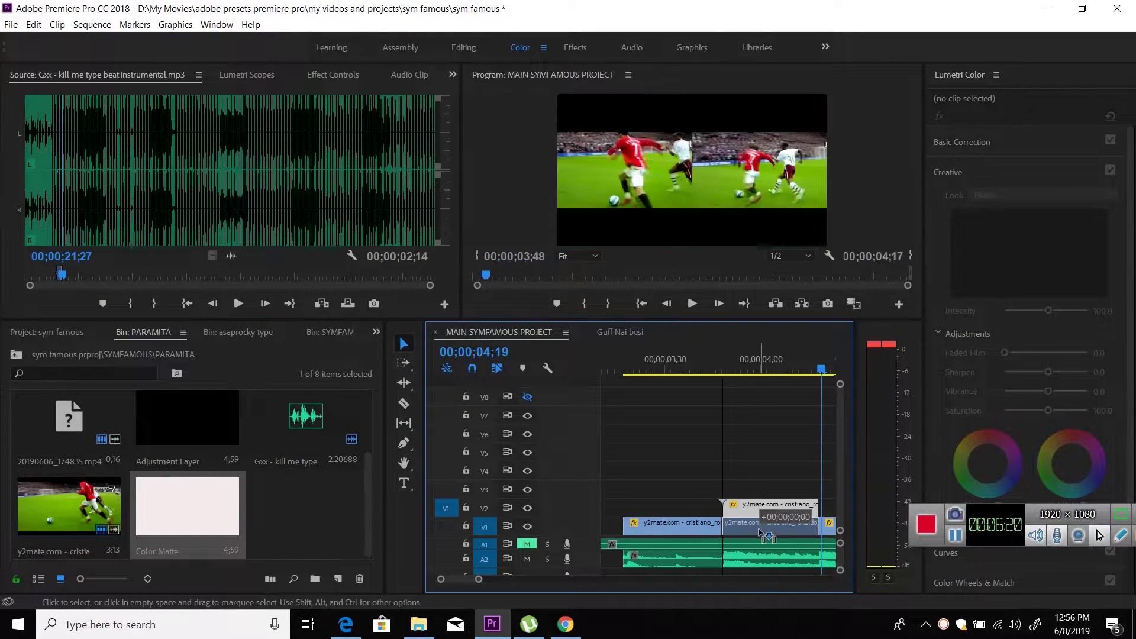
{"action": "left_click", "coordinate": [781, 368]}
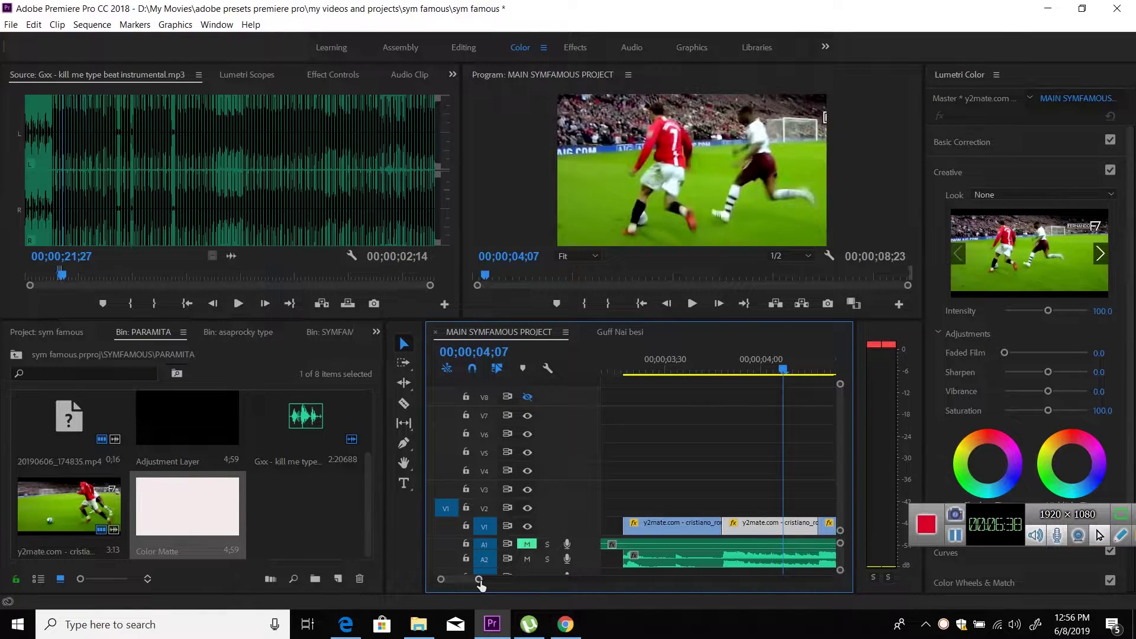
{"action": "left_click_drag", "start_coordinate": [479, 582], "coordinate": [487, 583]}
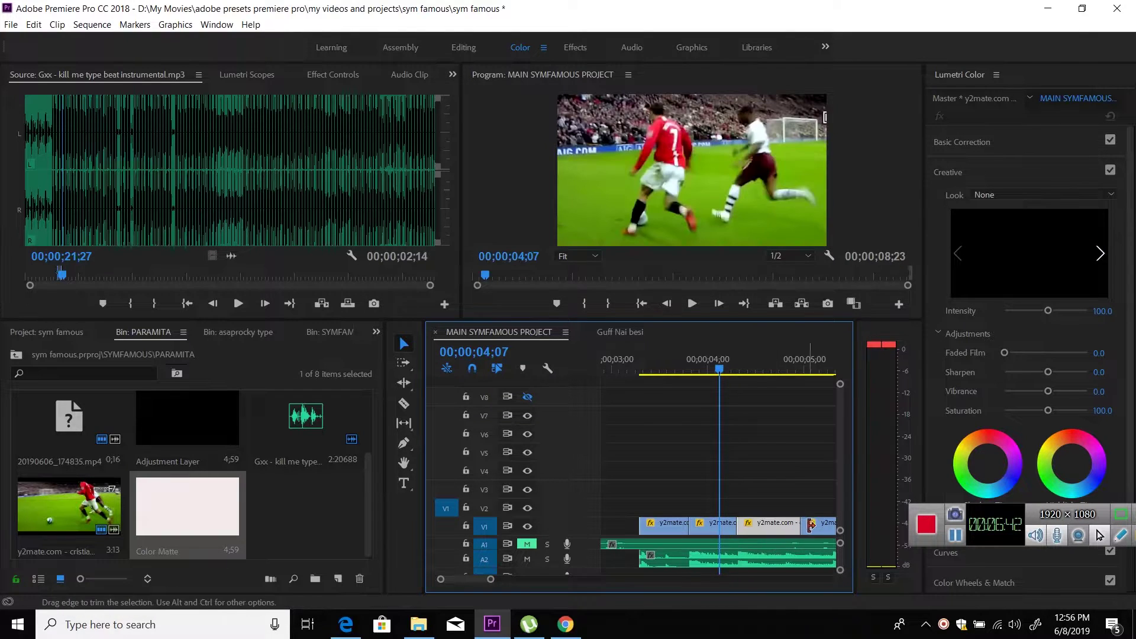
{"action": "left_click_drag", "start_coordinate": [810, 525], "coordinate": [711, 513]}
Razor the V2 copy at the playhead, delete its right part and zoom in on the short remainder.
{"action": "key", "text": "c"}
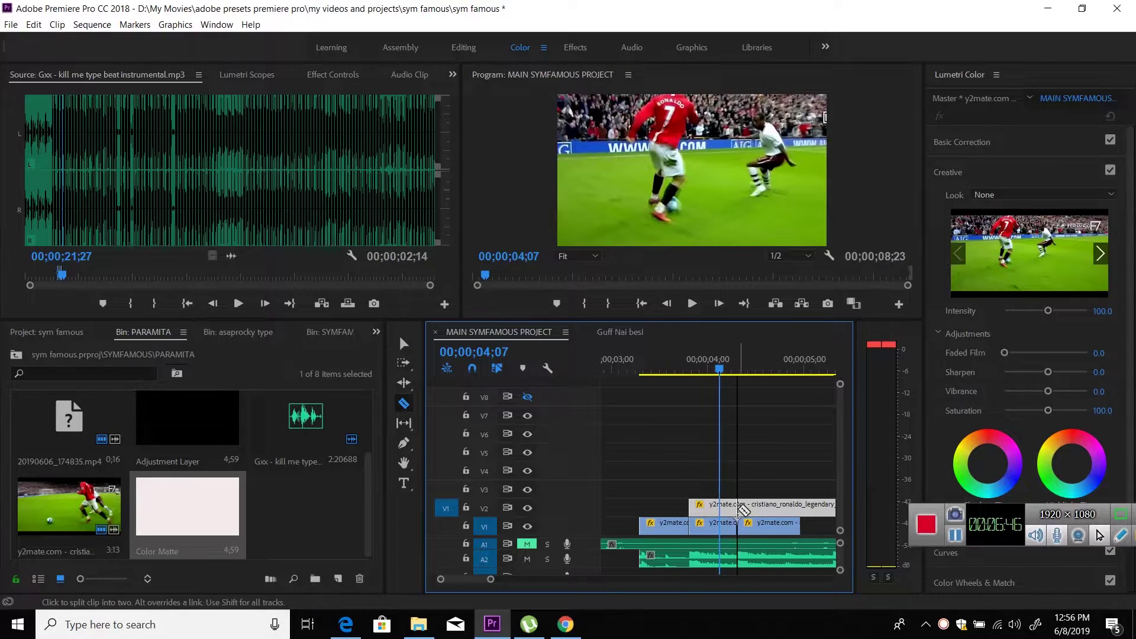
{"action": "left_click", "coordinate": [737, 511]}
{"action": "key", "text": "v"}
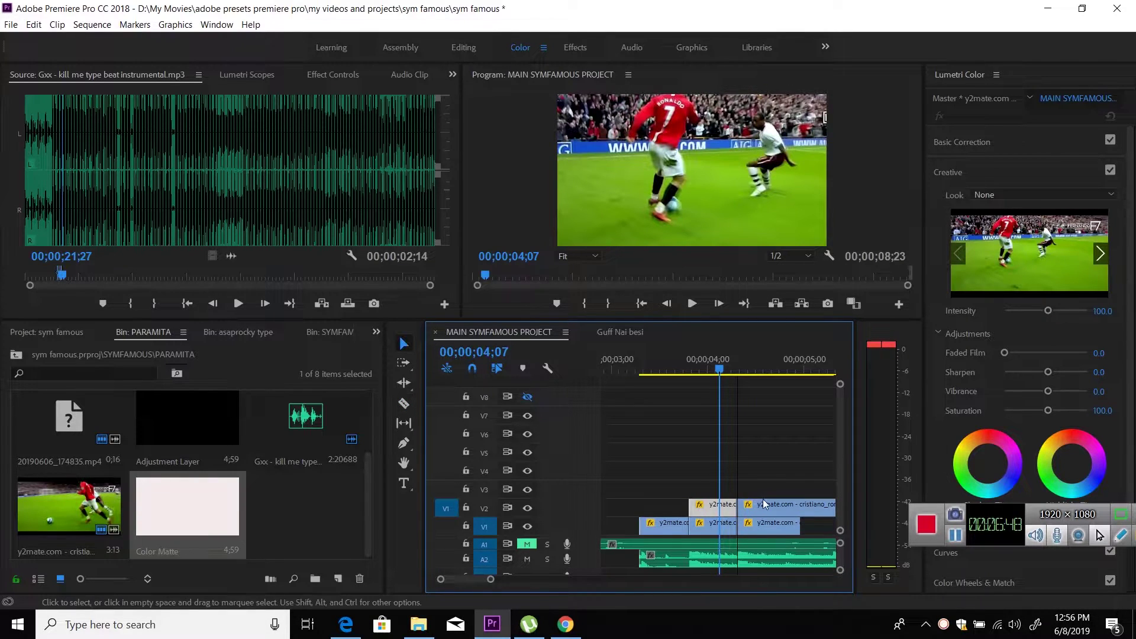
{"action": "left_click", "coordinate": [764, 506]}
{"action": "key", "text": "Delete"}
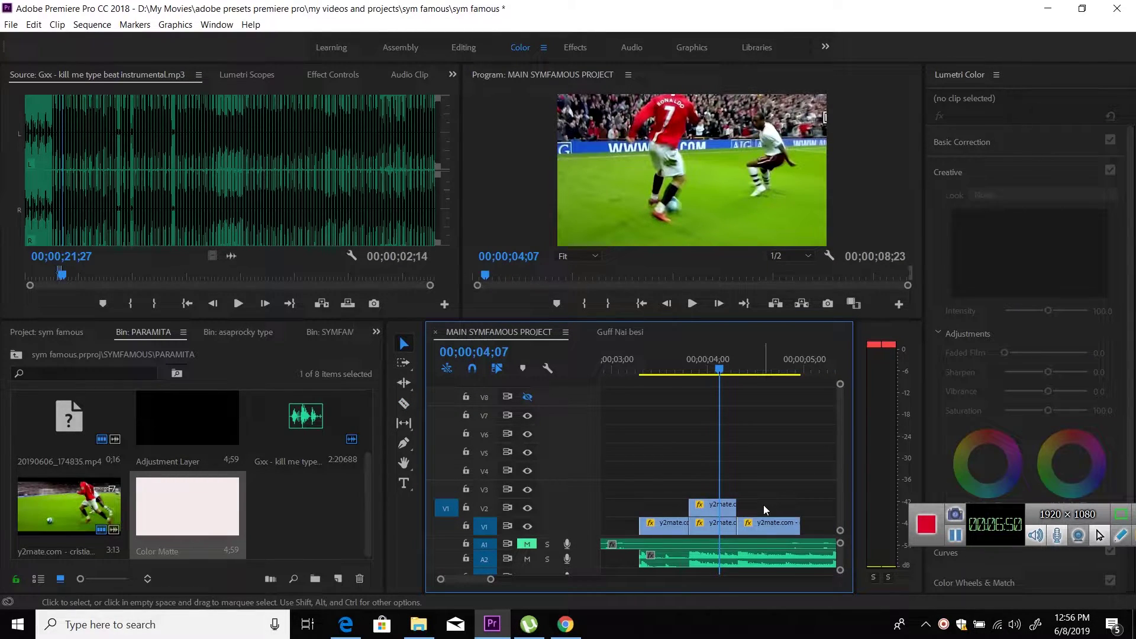
{"action": "key", "text": "Up"}
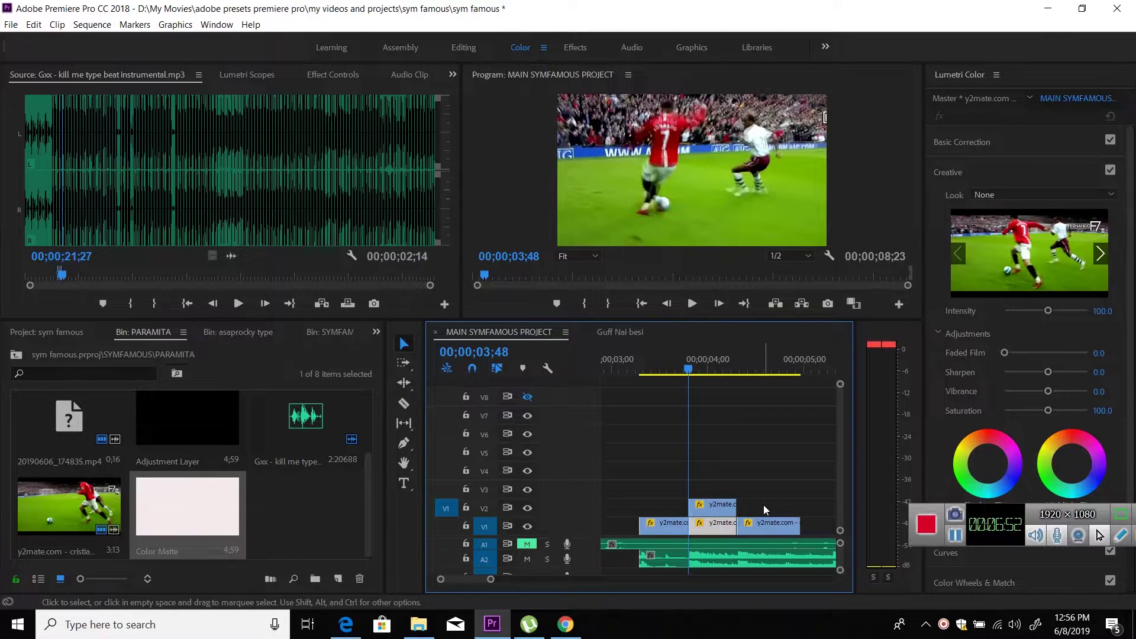
{"action": "key", "text": "Right"}
{"action": "key", "text": "Right"}
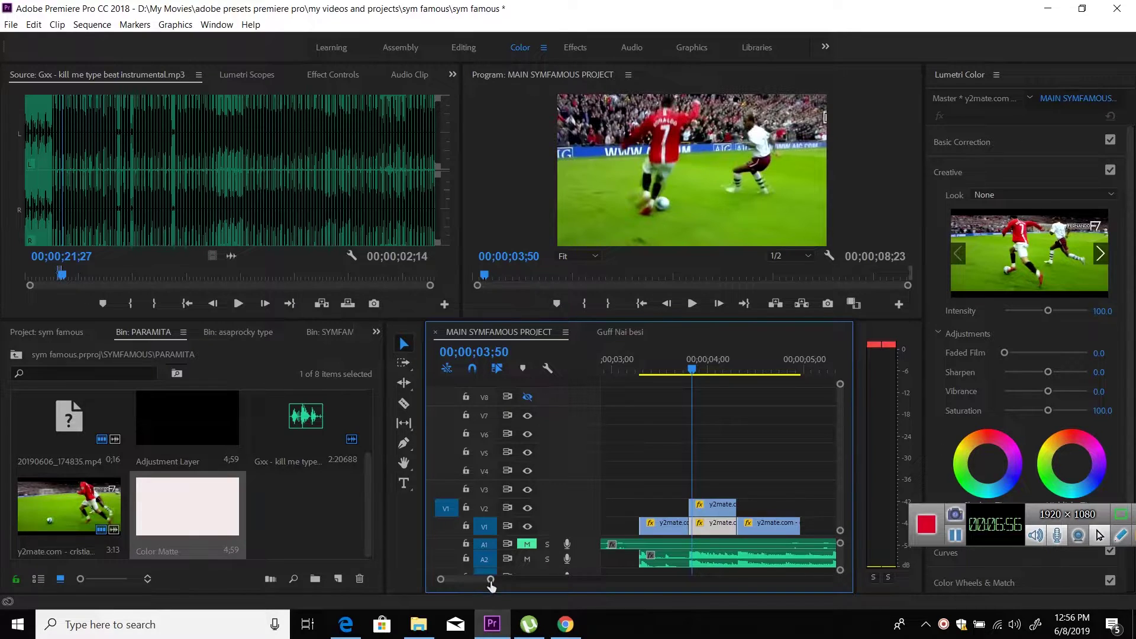
{"action": "left_click_drag", "start_coordinate": [489, 579], "coordinate": [473, 579]}
Razor the short V2 copy every two frames for the first five cuts.
{"action": "key", "text": "c"}
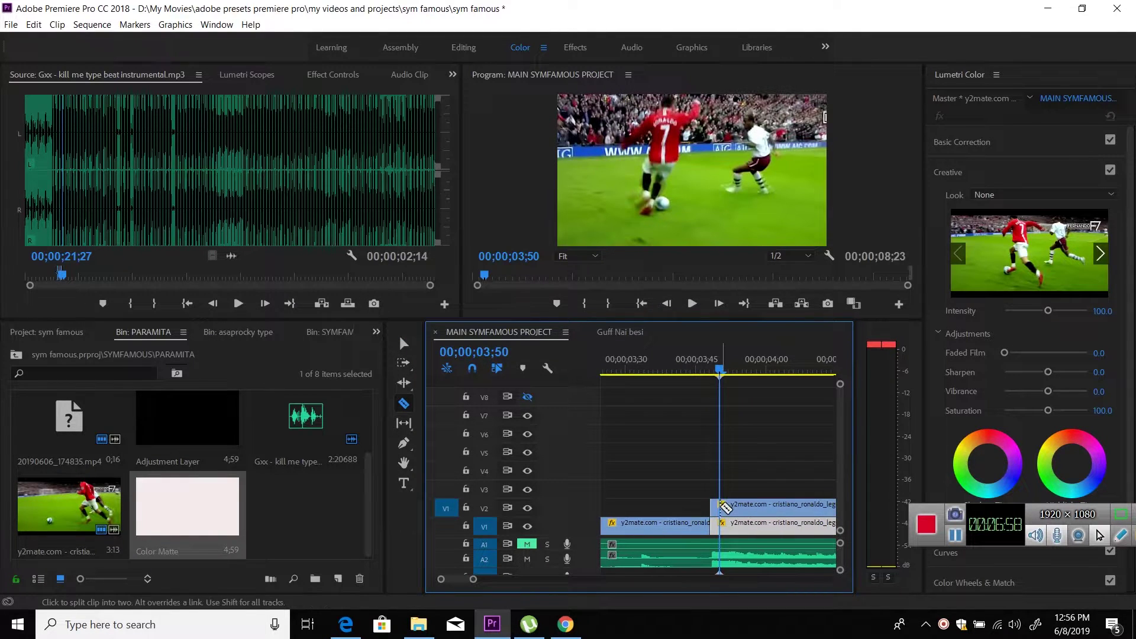
{"action": "key", "text": "Right"}
{"action": "key", "text": "Right"}
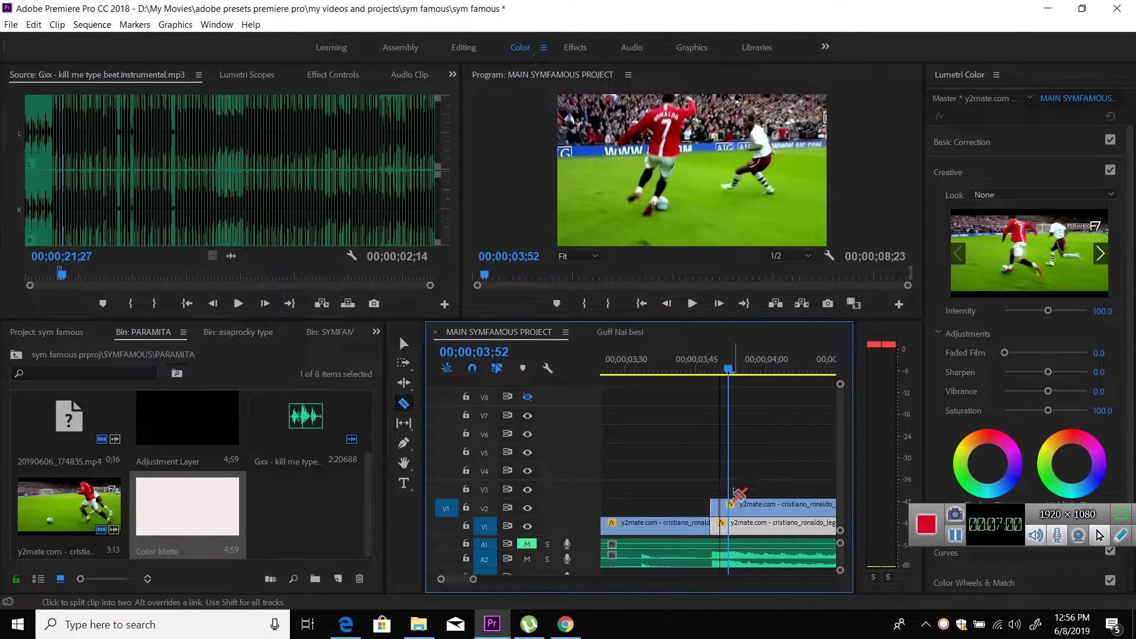
{"action": "left_click", "coordinate": [730, 504]}
{"action": "key", "text": "Right"}
{"action": "key", "text": "Right"}
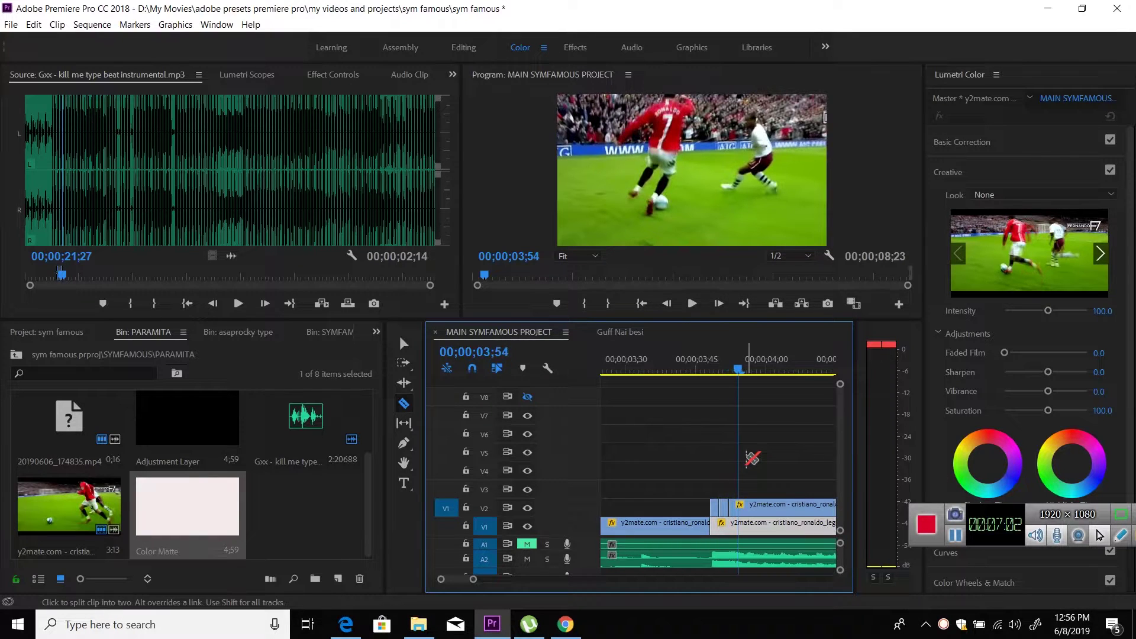
{"action": "left_click", "coordinate": [744, 504]}
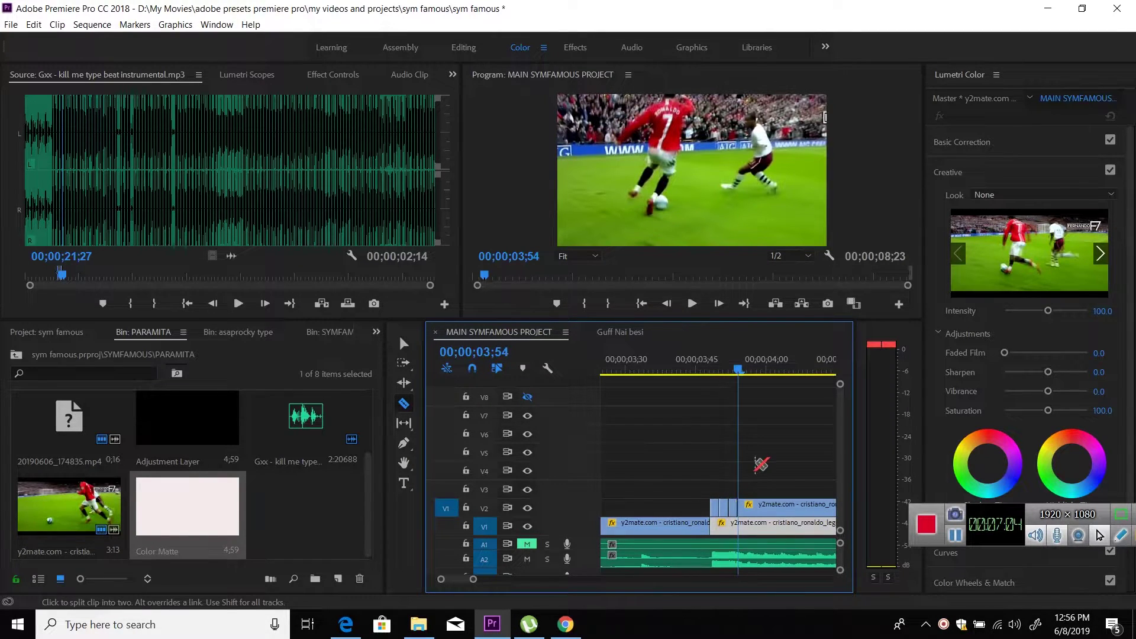
{"action": "key", "text": "Right"}
{"action": "key", "text": "Right"}
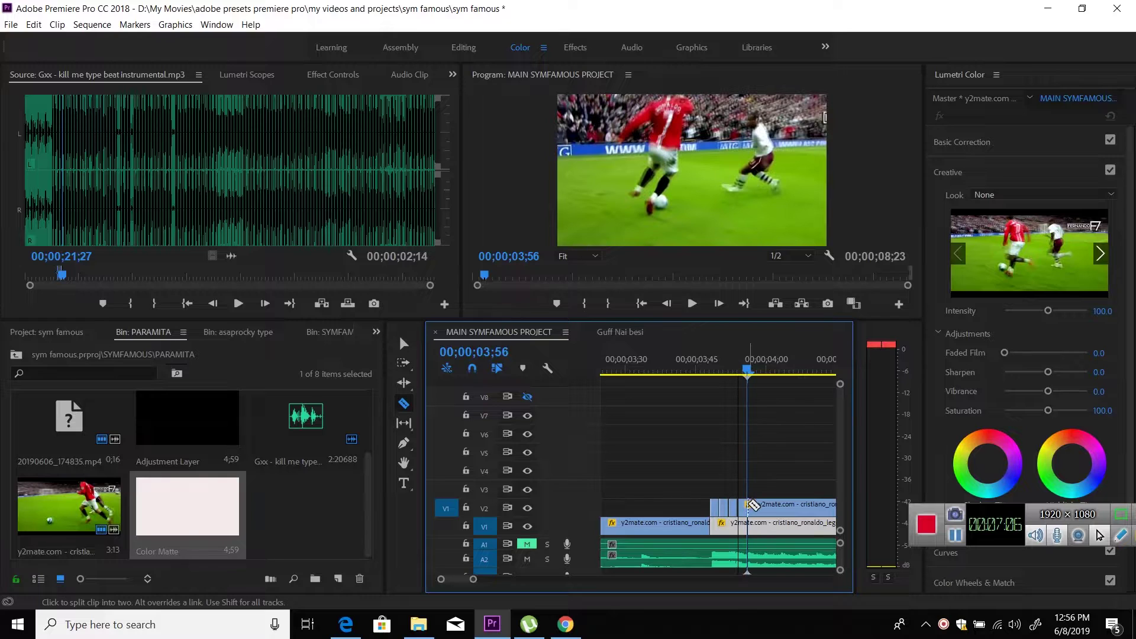
{"action": "left_click", "coordinate": [753, 504]}
{"action": "key", "text": "Right"}
{"action": "key", "text": "Right"}
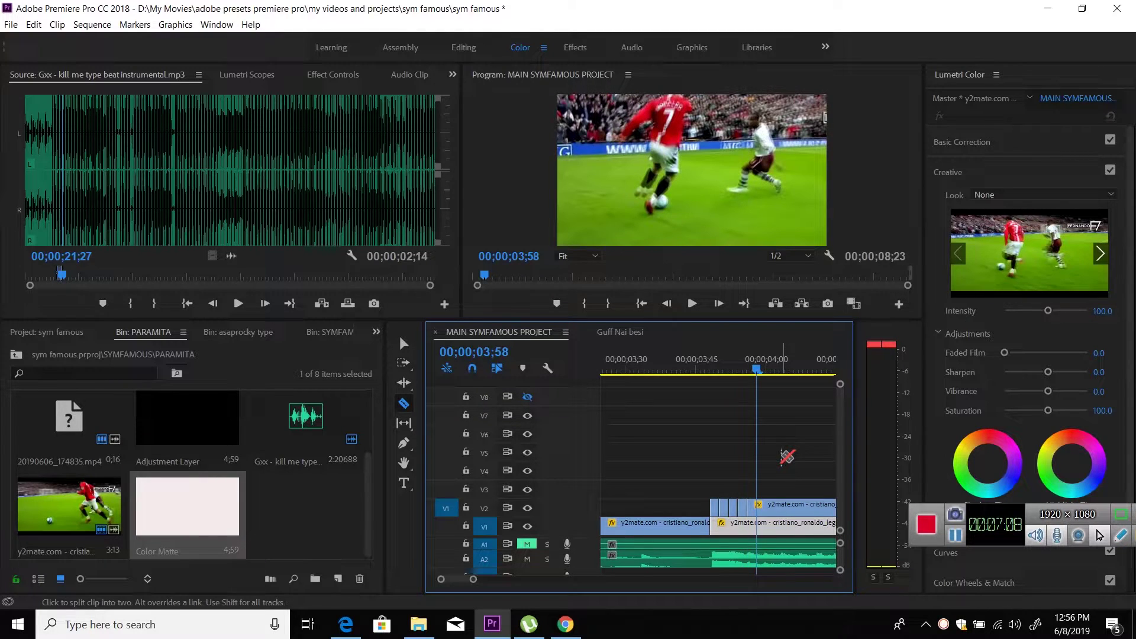
{"action": "left_click", "coordinate": [763, 504]}
{"action": "key", "text": "Right"}
{"action": "key", "text": "Right"}
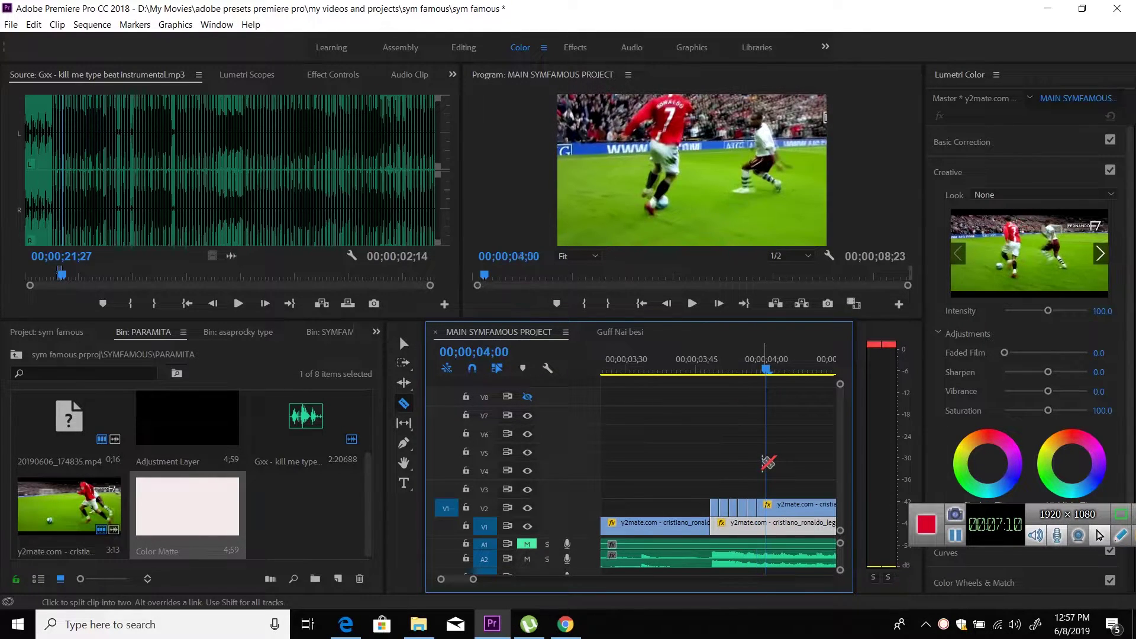
{"action": "left_click", "coordinate": [773, 504]}
Continue the two-frame razor cuts along the V2 copy up to 4;10.
{"action": "key", "text": "Right"}
{"action": "key", "text": "Right"}
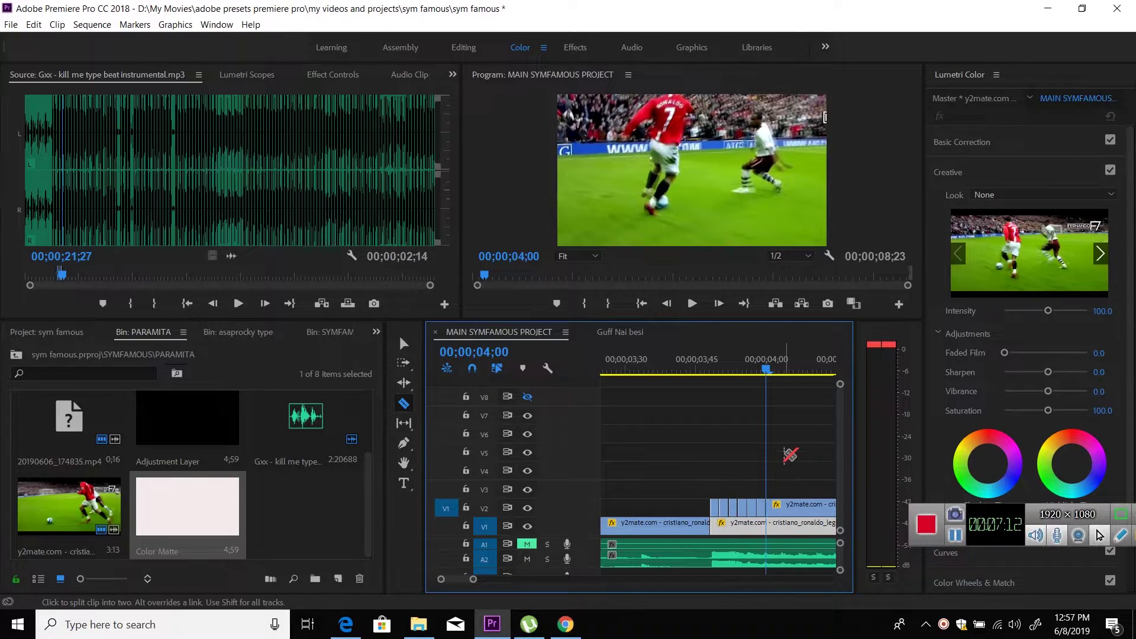
{"action": "left_click", "coordinate": [778, 504]}
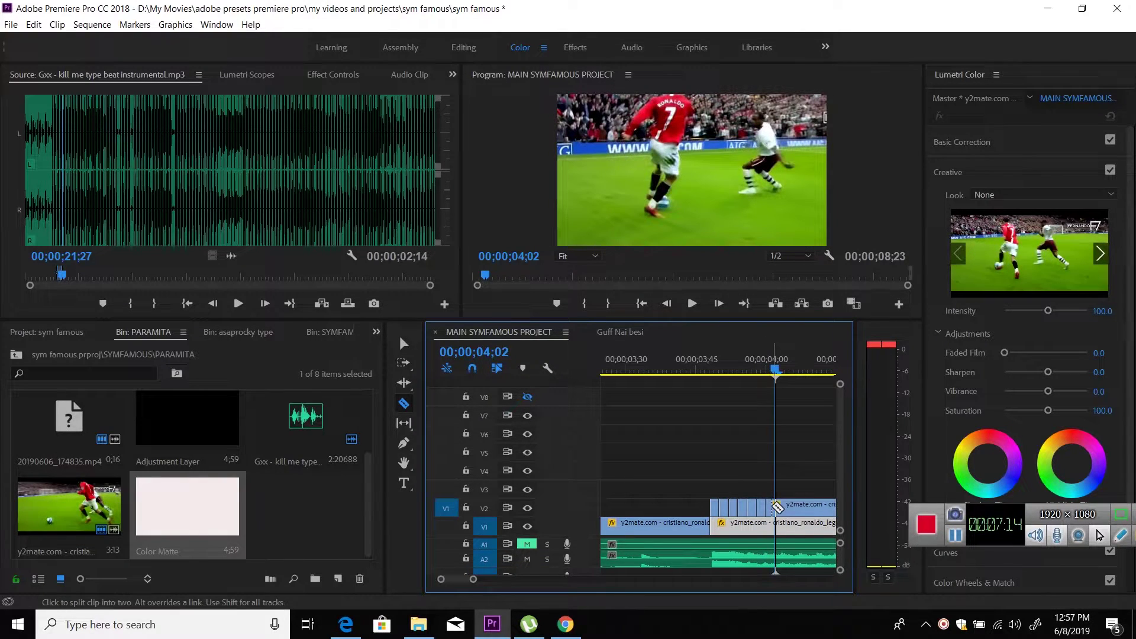
{"action": "key", "text": "Right"}
{"action": "key", "text": "Right"}
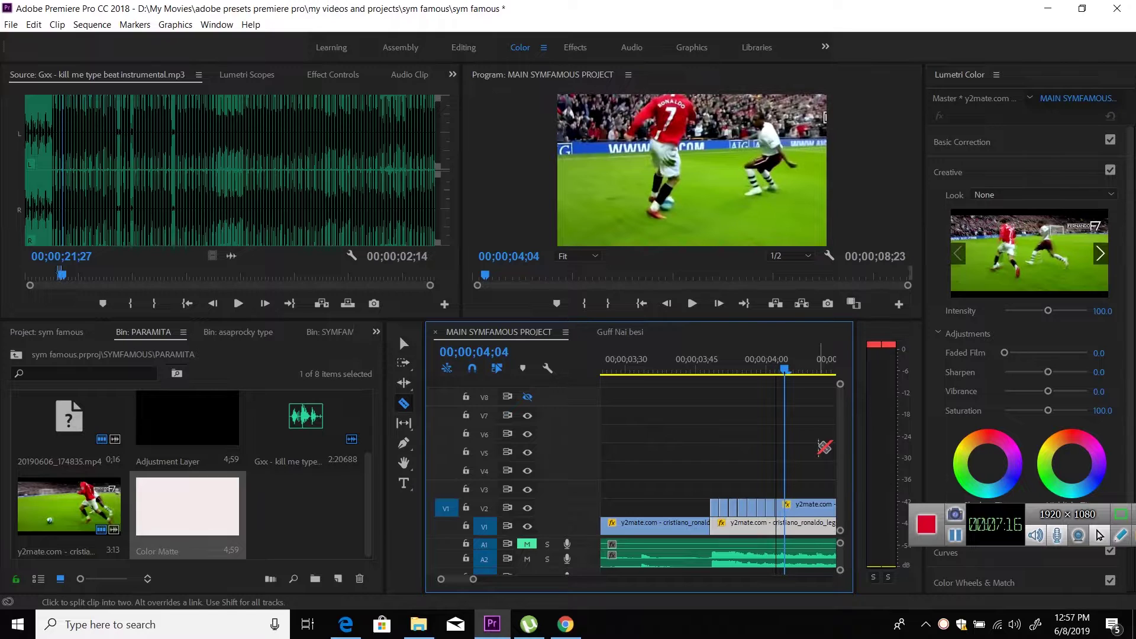
{"action": "left_click", "coordinate": [786, 508]}
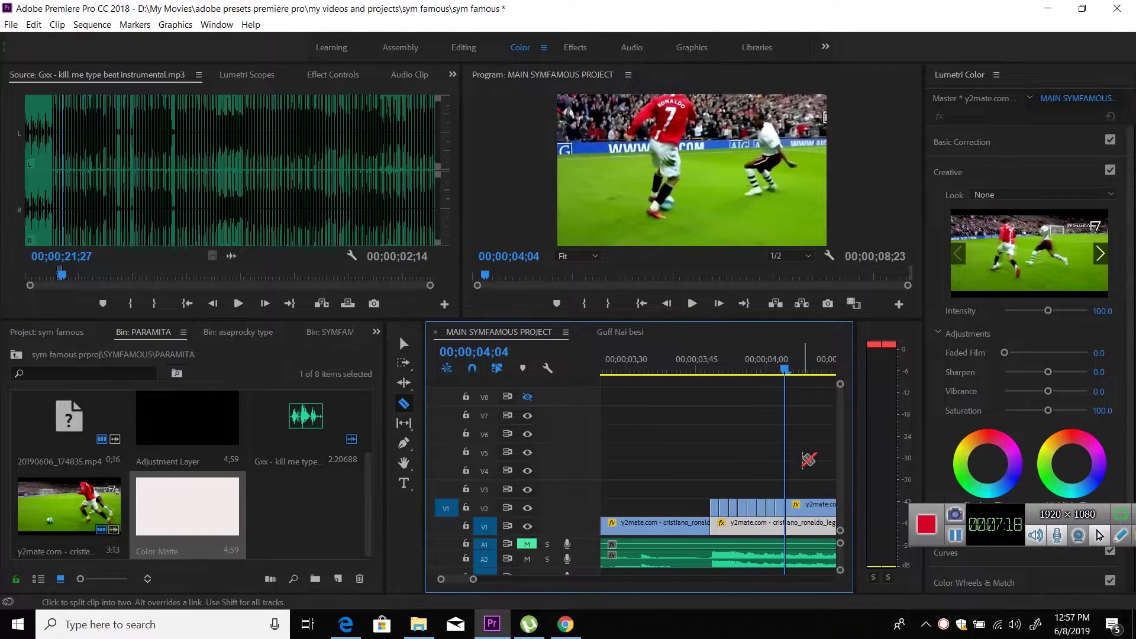
{"action": "key", "text": "Right"}
{"action": "key", "text": "Right"}
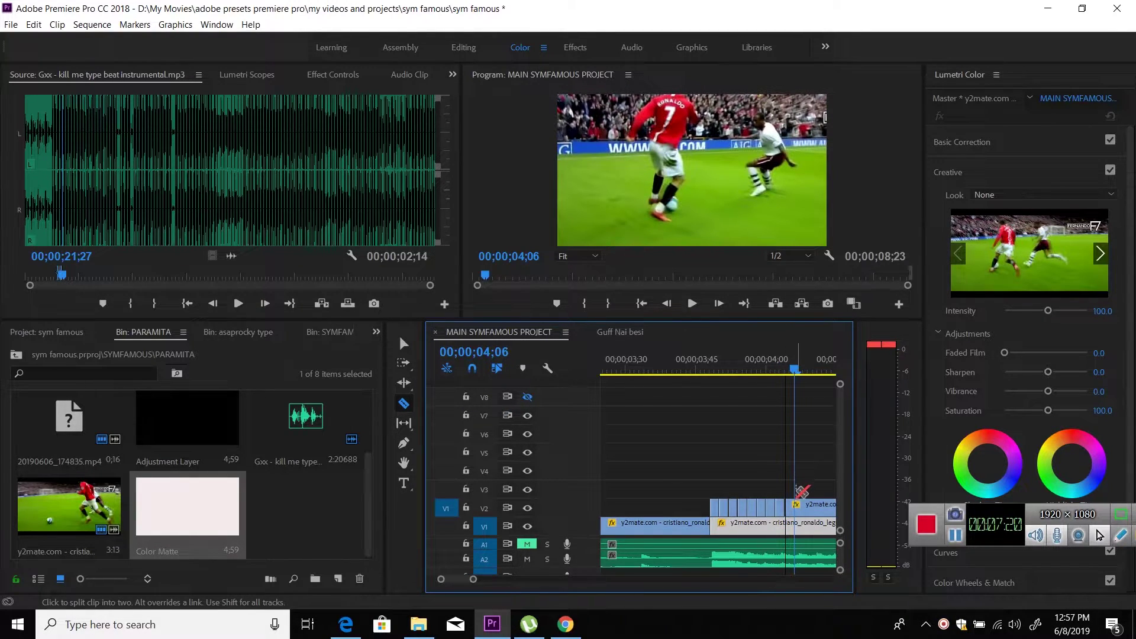
{"action": "left_click", "coordinate": [796, 505]}
{"action": "key", "text": "Right"}
{"action": "key", "text": "Right"}
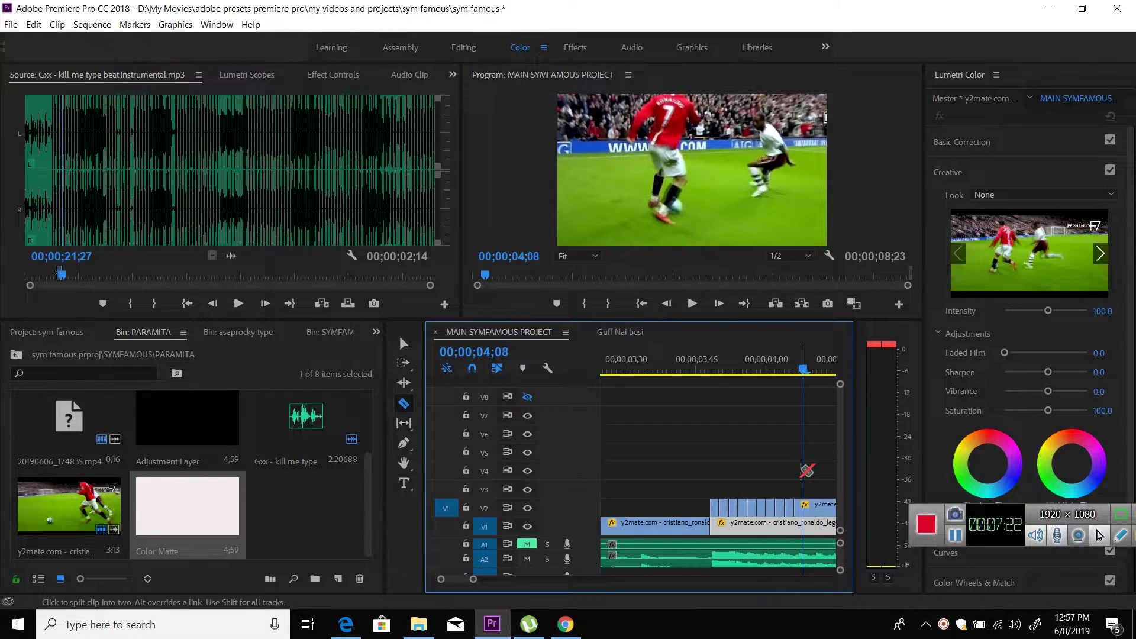
{"action": "left_click", "coordinate": [804, 506]}
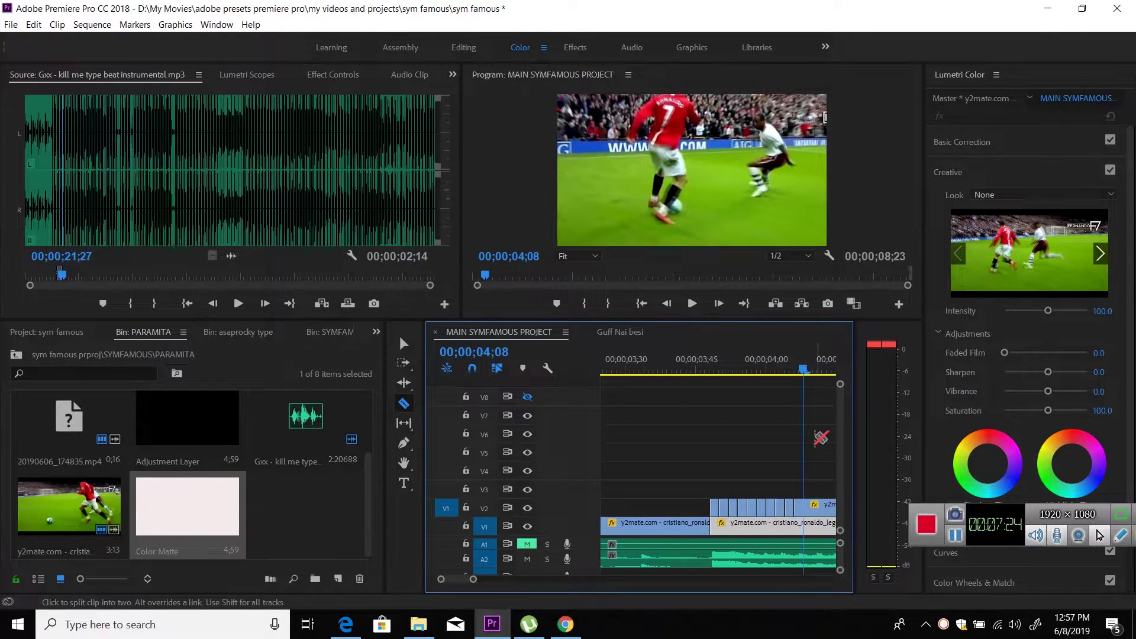
{"action": "key", "text": "Right"}
{"action": "key", "text": "Right"}
{"action": "left_click", "coordinate": [813, 506]}
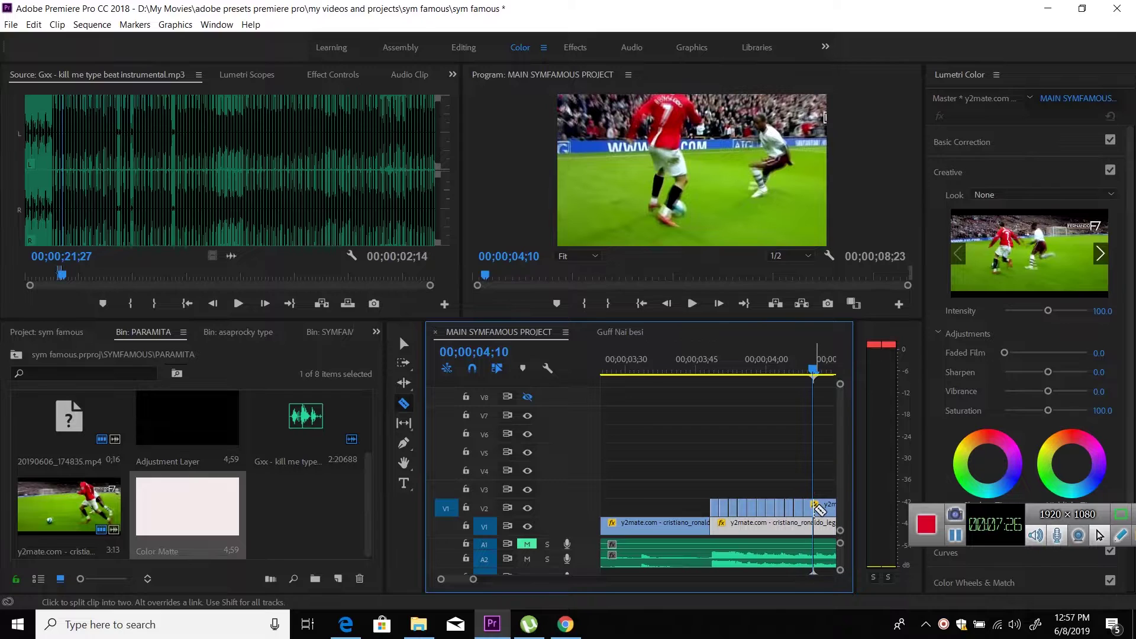
{"action": "key", "text": "v"}
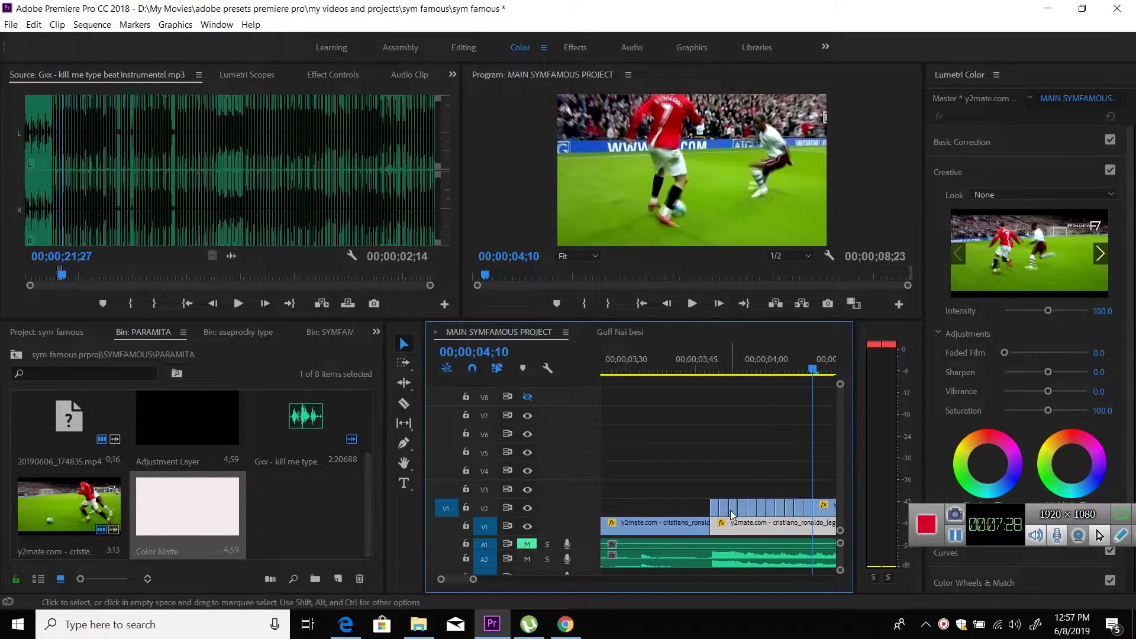
Shift-select alternating V2 pieces, delete them and play back the flicker from before the section.
{"action": "left_click", "coordinate": [726, 510]}
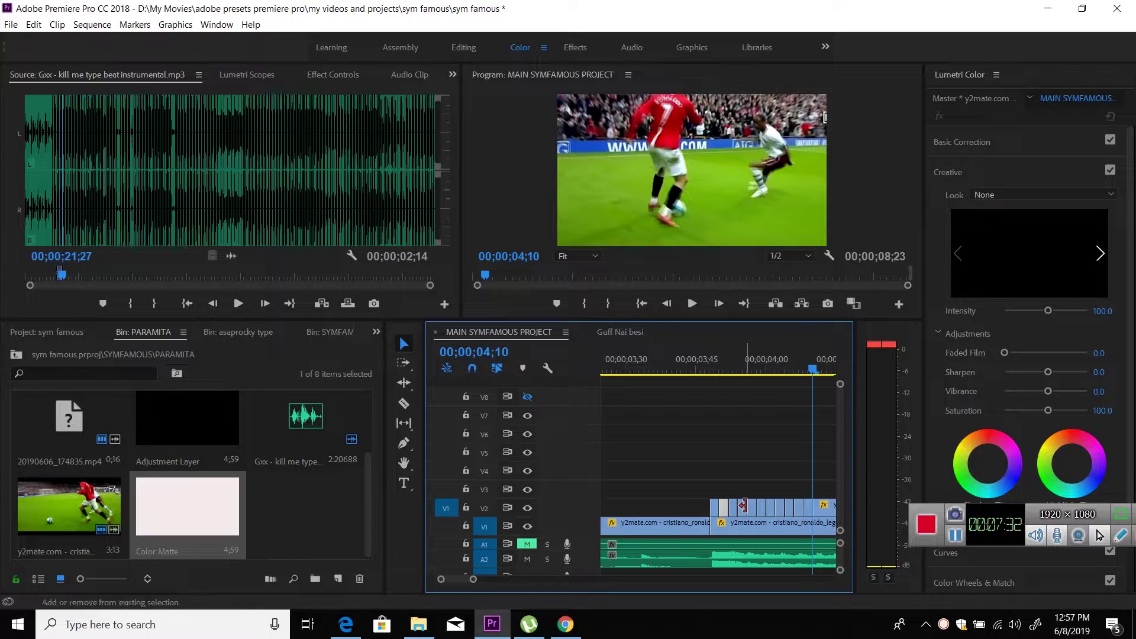
{"action": "left_click", "coordinate": [745, 510], "text": "shift"}
{"action": "left_click", "coordinate": [760, 506], "text": "shift"}
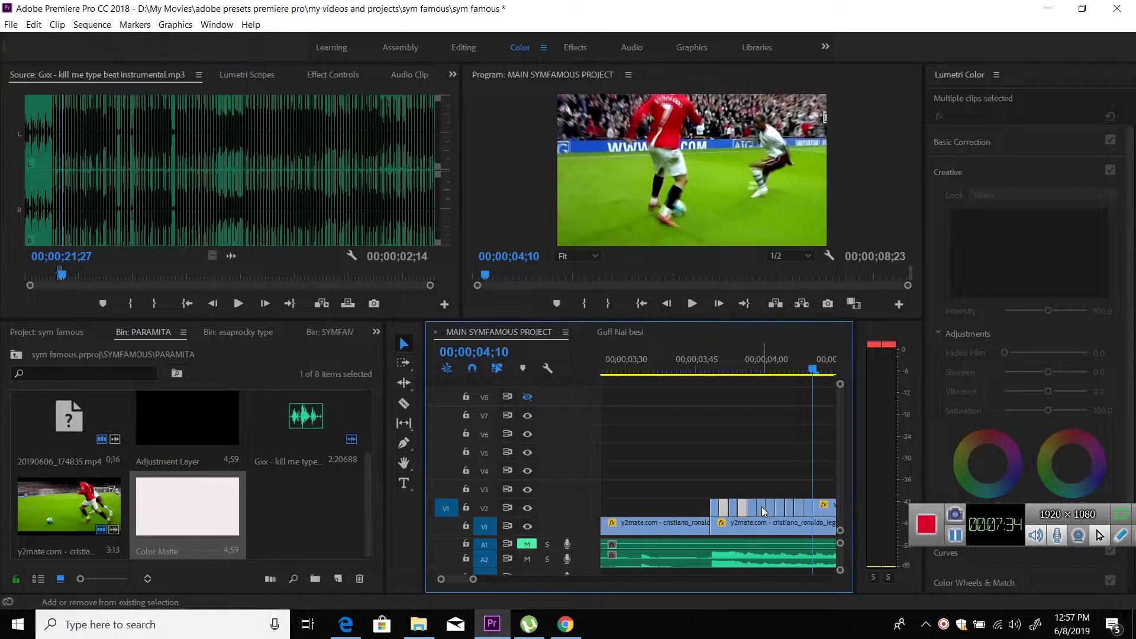
{"action": "left_click", "coordinate": [801, 514], "text": "shift"}
{"action": "left_click", "coordinate": [729, 427]}
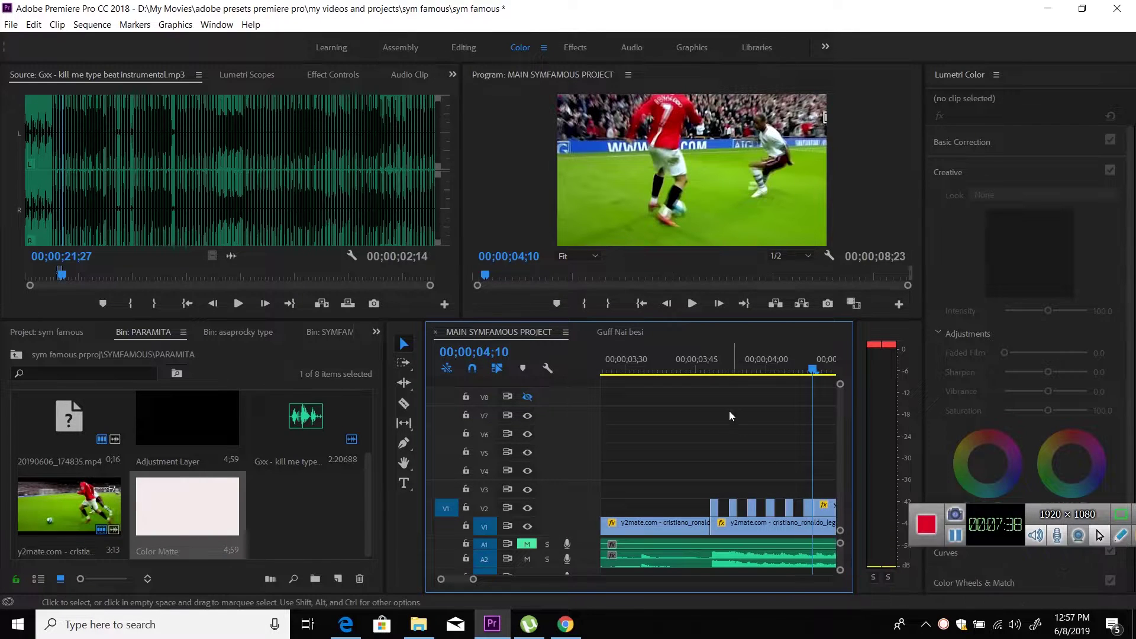
{"action": "left_click", "coordinate": [687, 363]}
{"action": "key", "text": "space"}
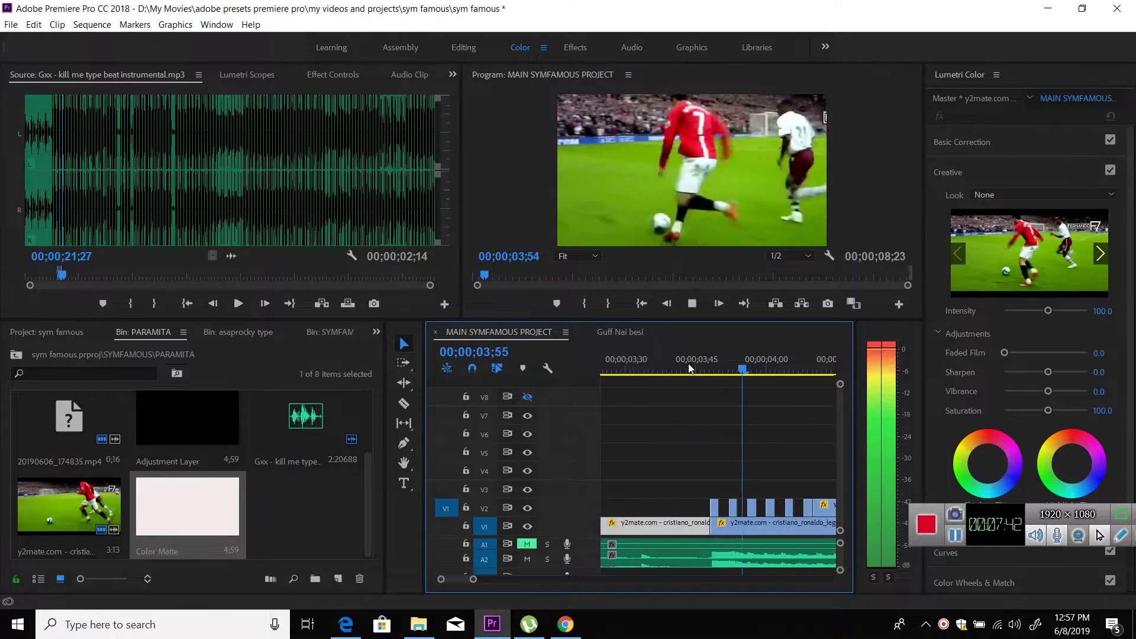
Extend the V2 clip's end and replay the flicker section from 03;36, stopping at 04;23.
{"action": "key", "text": "space"}
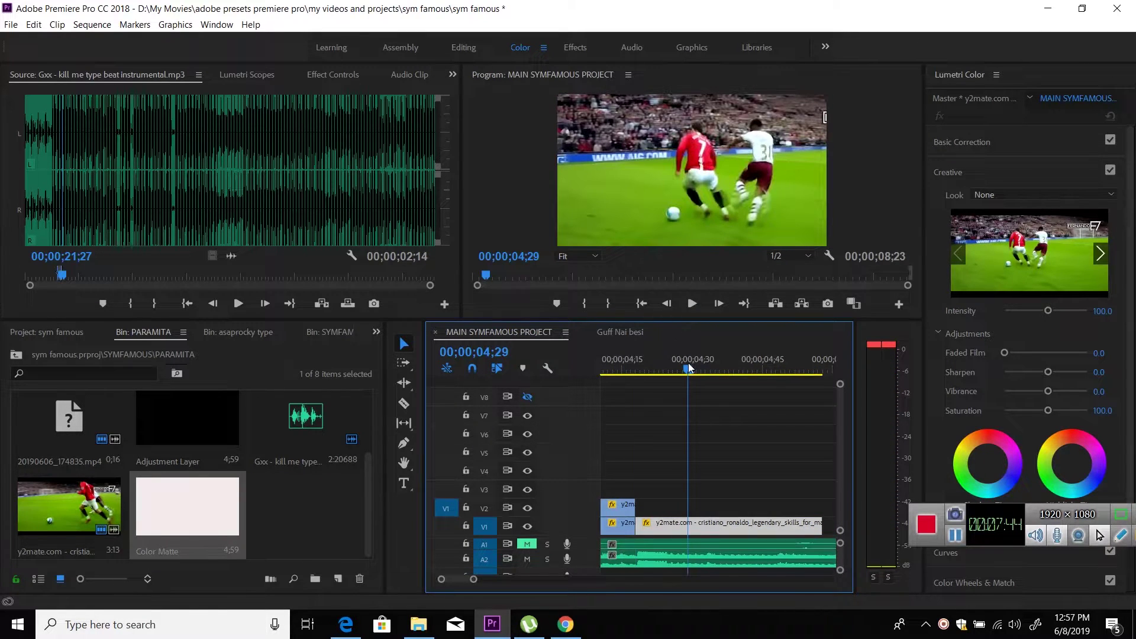
{"action": "left_click_drag", "start_coordinate": [687, 362], "coordinate": [705, 381]}
{"action": "key", "text": "space"}
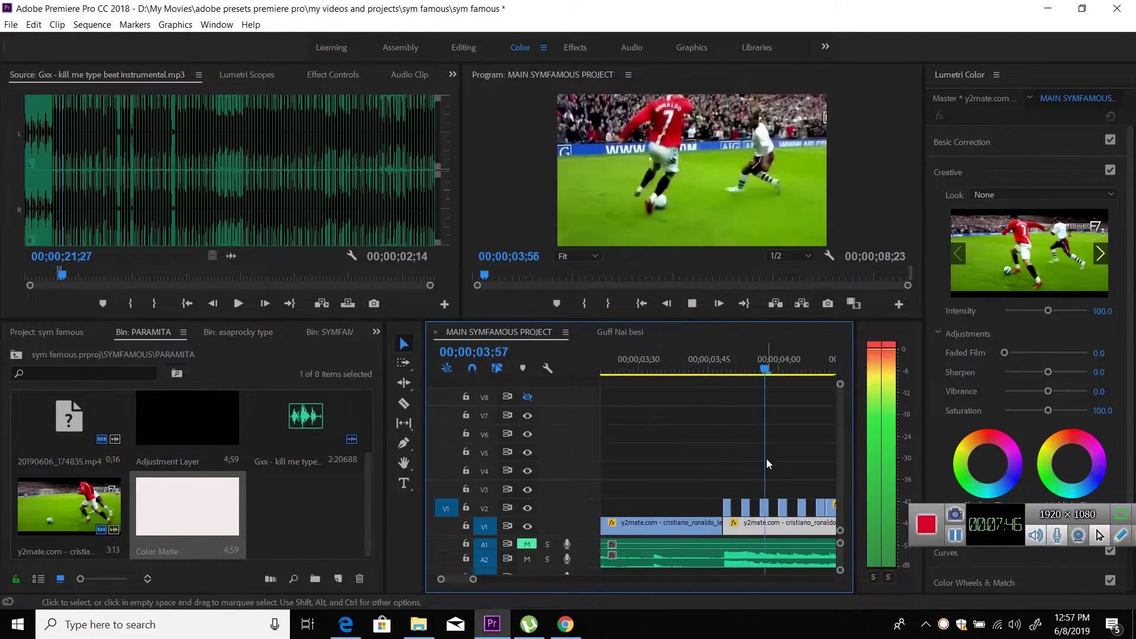
{"action": "key", "text": "space"}
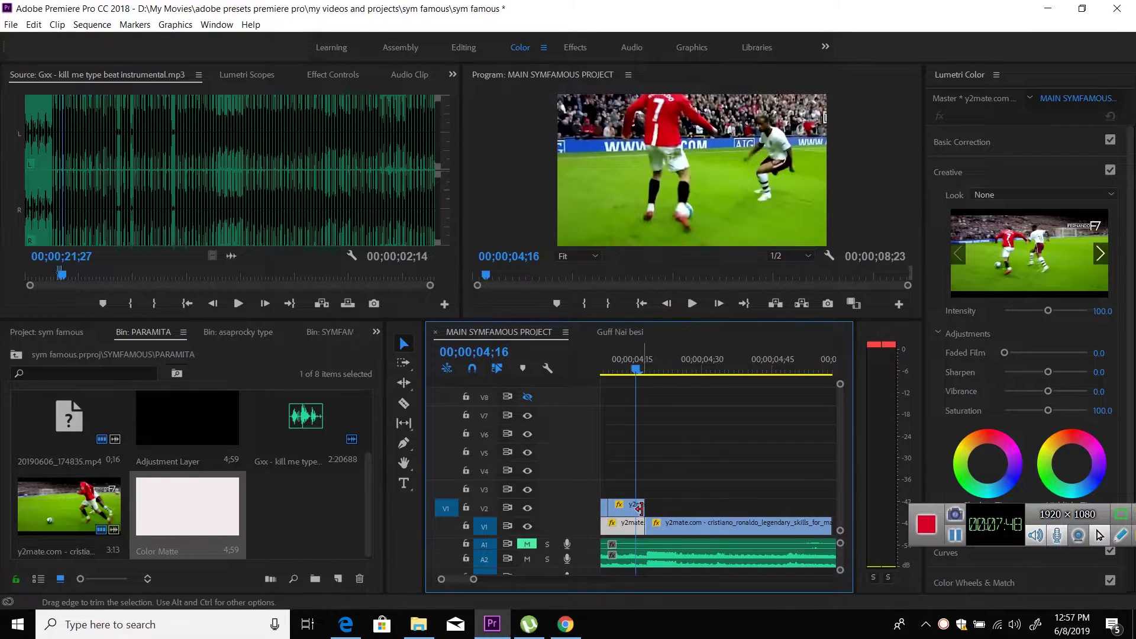
{"action": "left_click_drag", "start_coordinate": [641, 506], "coordinate": [721, 506]}
{"action": "left_click_drag", "start_coordinate": [633, 360], "coordinate": [646, 427]}
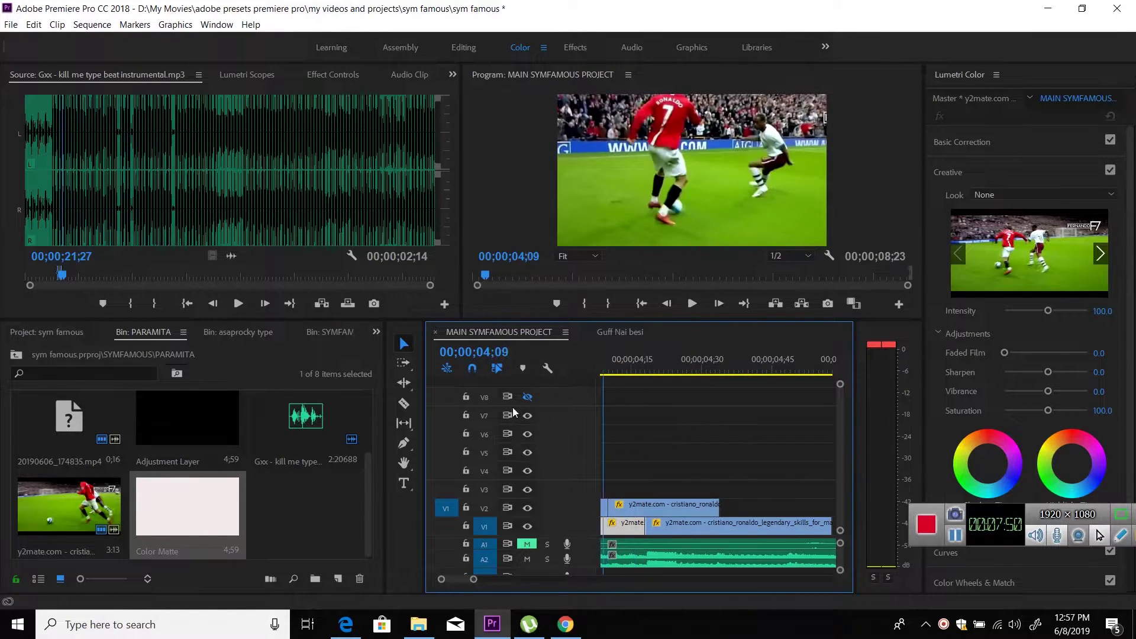
{"action": "key", "text": "space"}
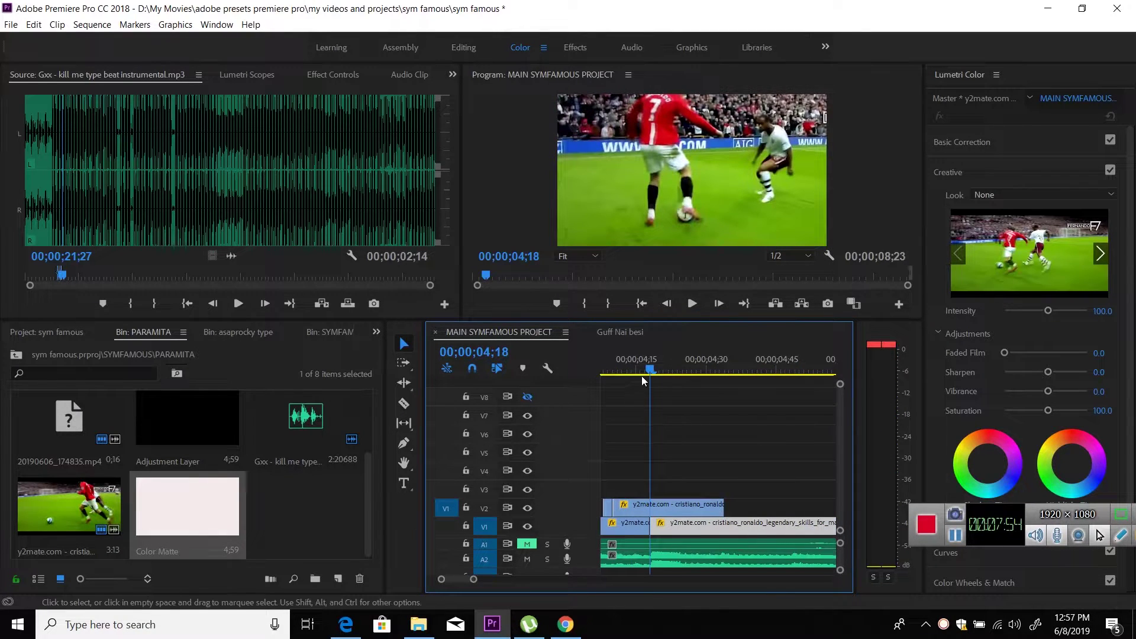
{"action": "left_click", "coordinate": [622, 381]}
{"action": "key", "text": "space"}
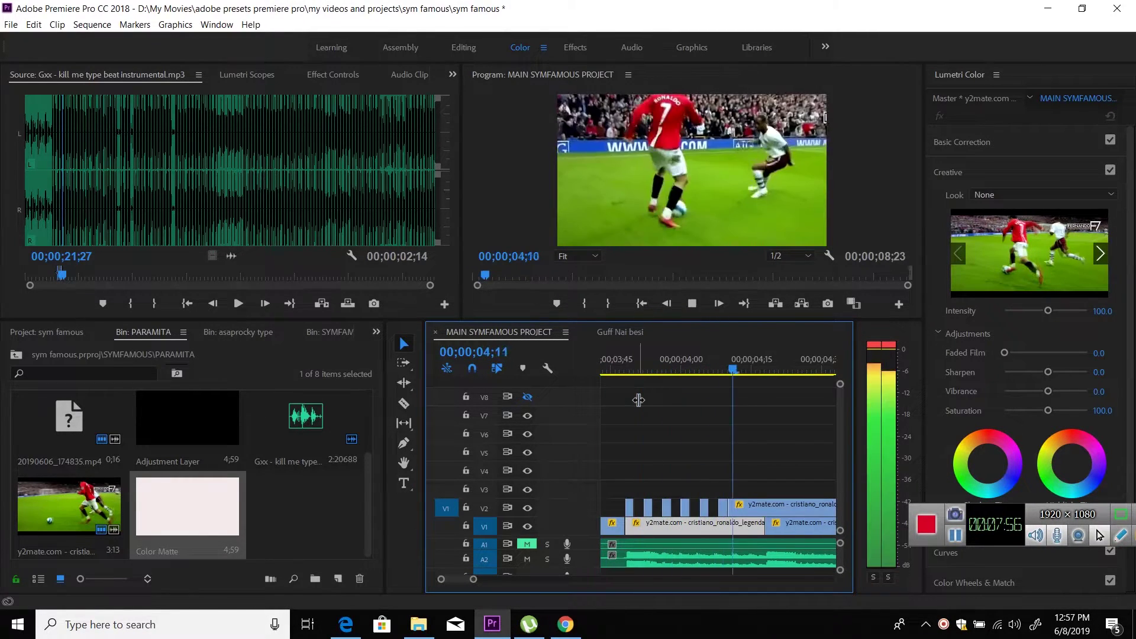
{"action": "left_click", "coordinate": [630, 358]}
{"action": "key", "text": "space"}
{"action": "key", "text": "space"}
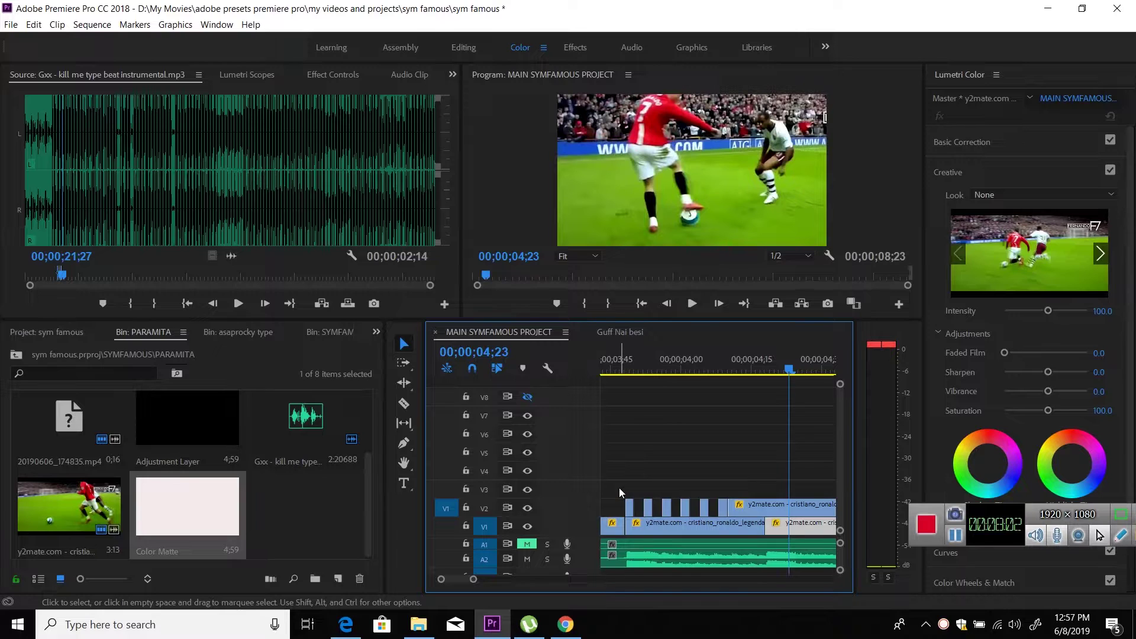
Delete all the striped flicker pieces and the leftover clip from V2.
{"action": "left_click_drag", "start_coordinate": [620, 489], "coordinate": [725, 508]}
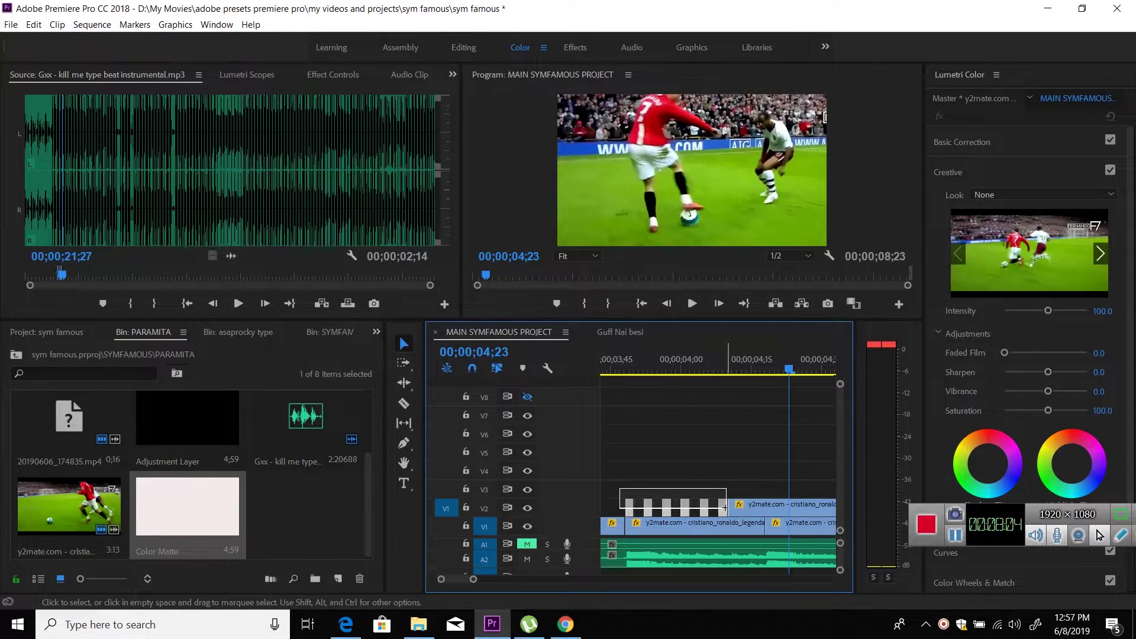
{"action": "mouse_move", "coordinate": [726, 509]}
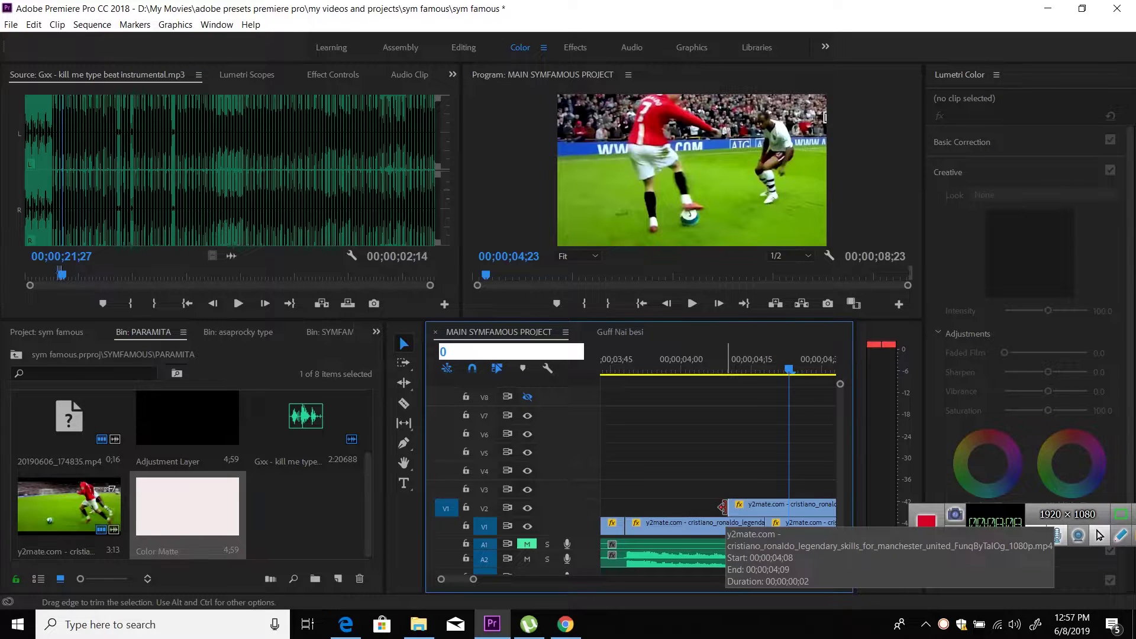
{"action": "key", "text": "Delete"}
{"action": "left_click", "coordinate": [766, 510]}
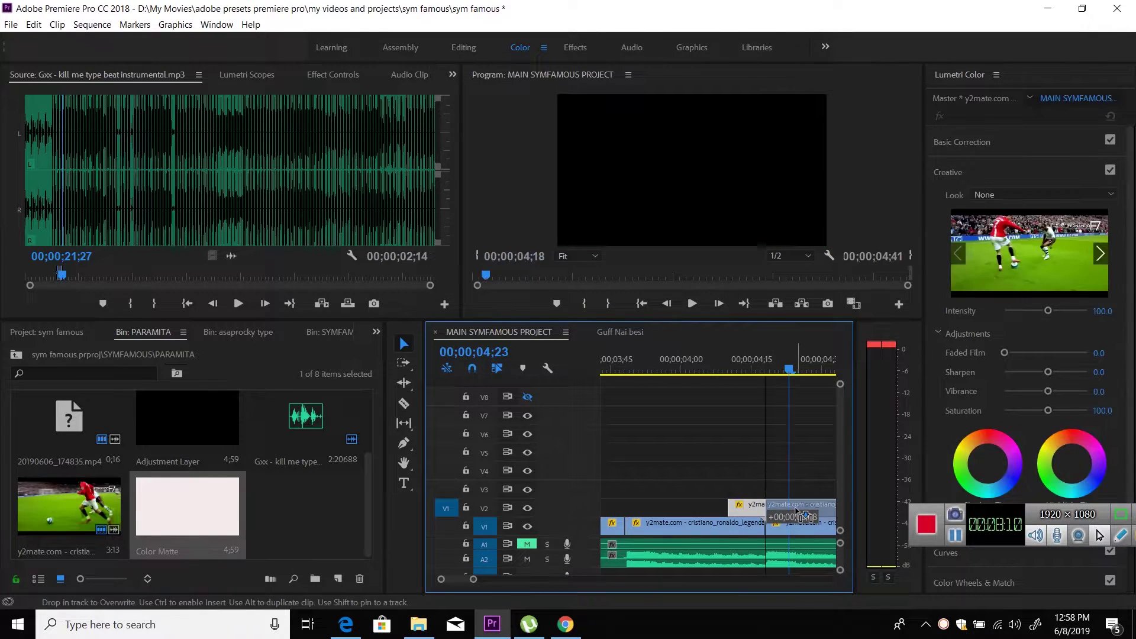
{"action": "left_click", "coordinate": [706, 522]}
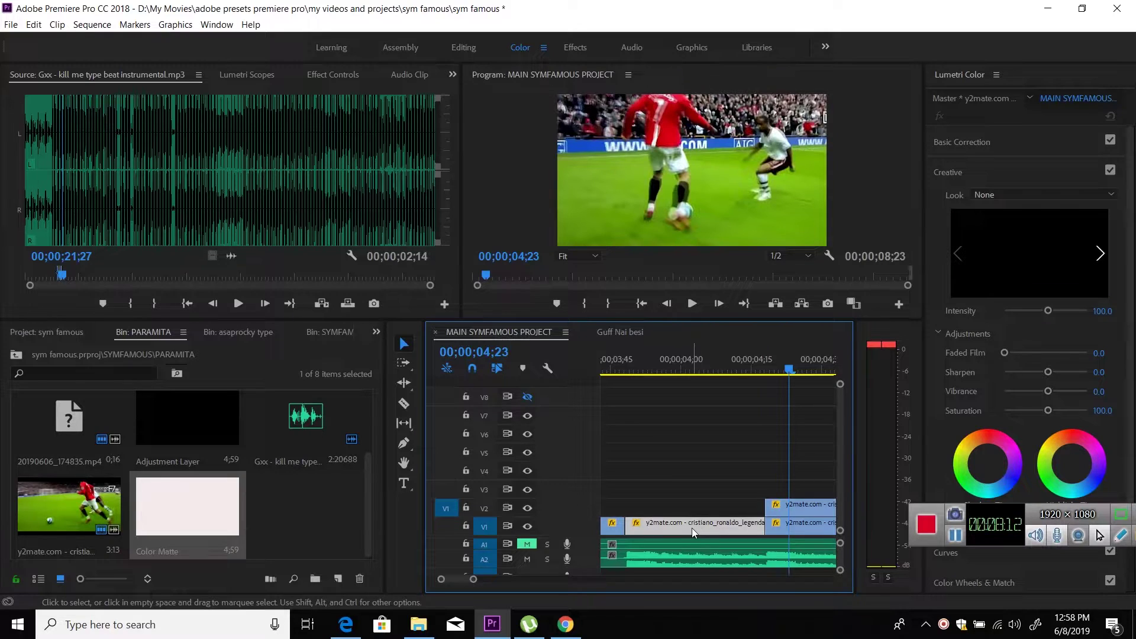
{"action": "left_click", "coordinate": [803, 506]}
{"action": "key", "text": "Delete"}
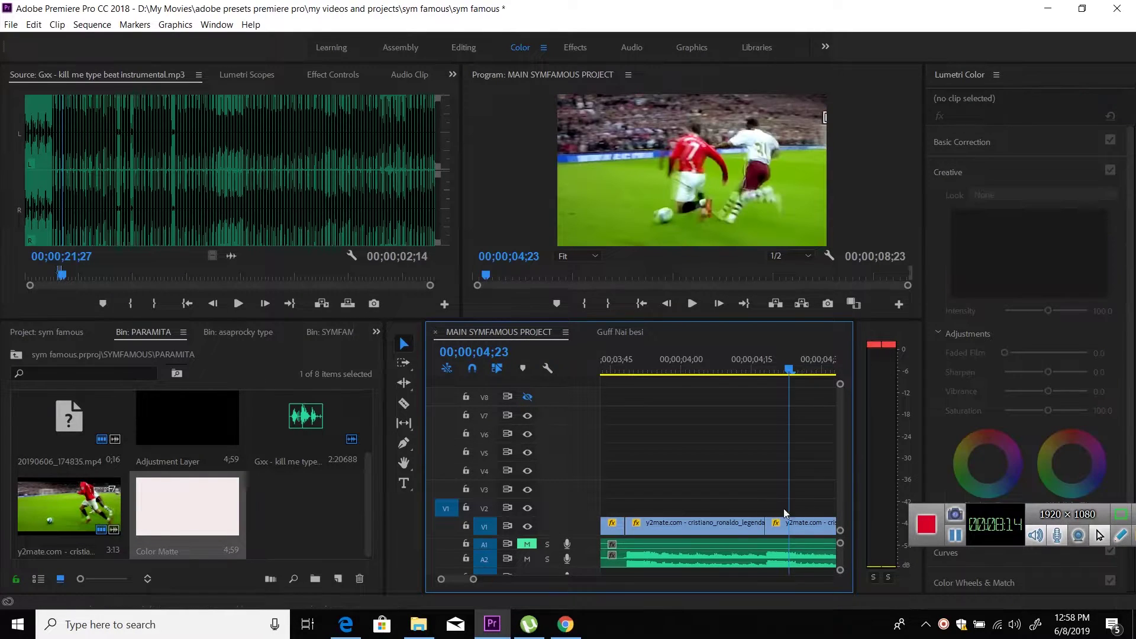
{"action": "left_click", "coordinate": [733, 522]}
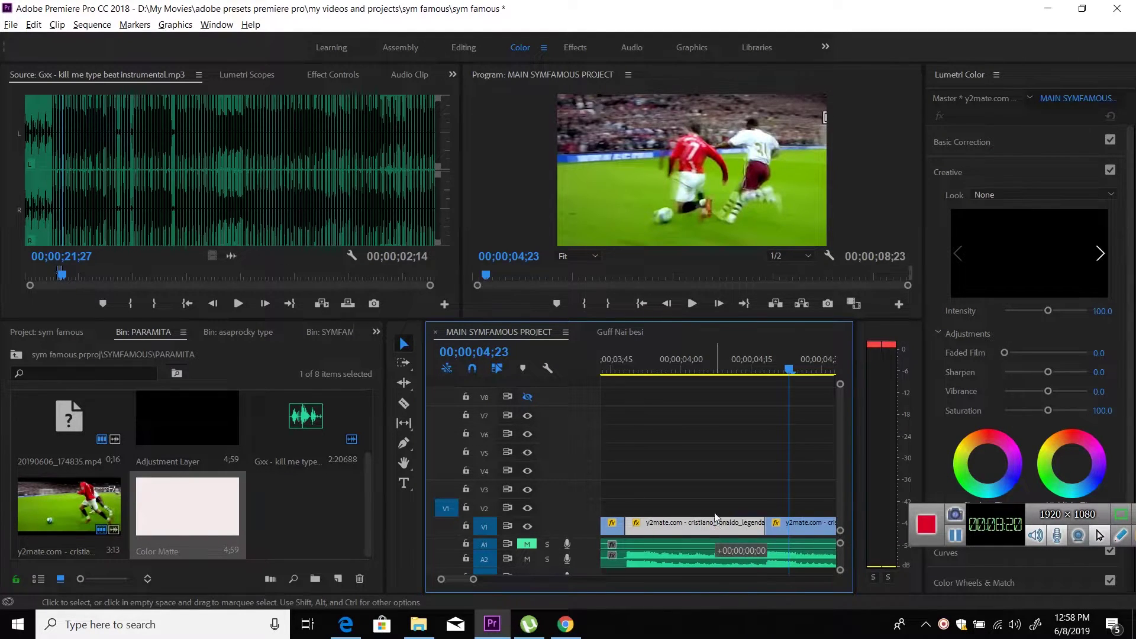
Alt-duplicate the V1 clip onto V2 above it and park the playhead near 03;50.
{"action": "left_click_drag", "start_coordinate": [714, 527], "coordinate": [707, 512]}
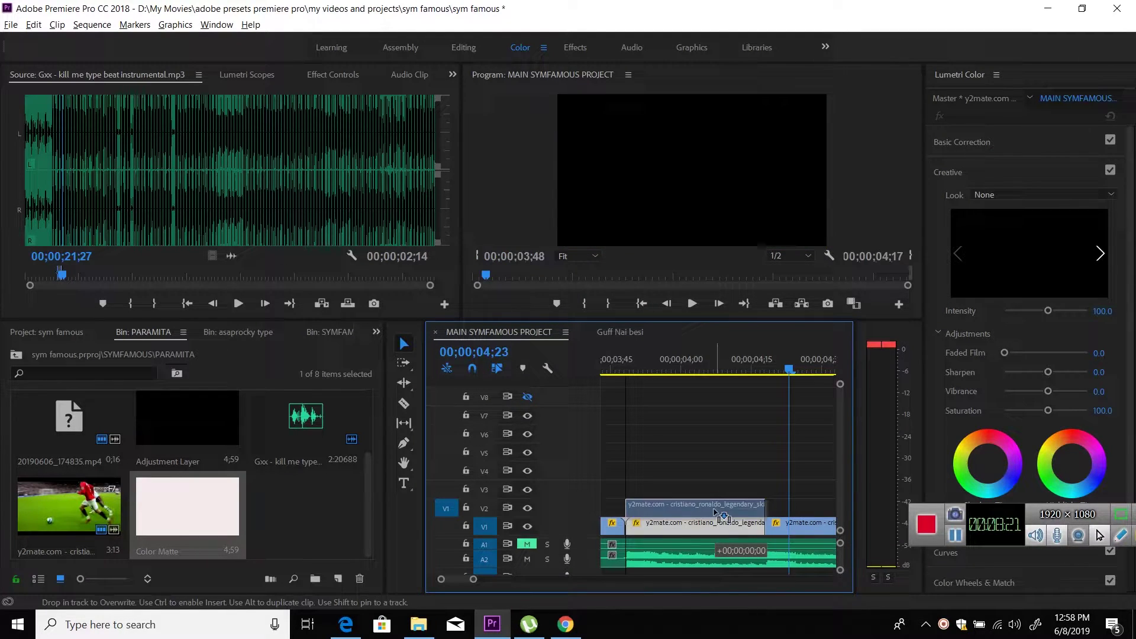
{"action": "left_click", "coordinate": [636, 360]}
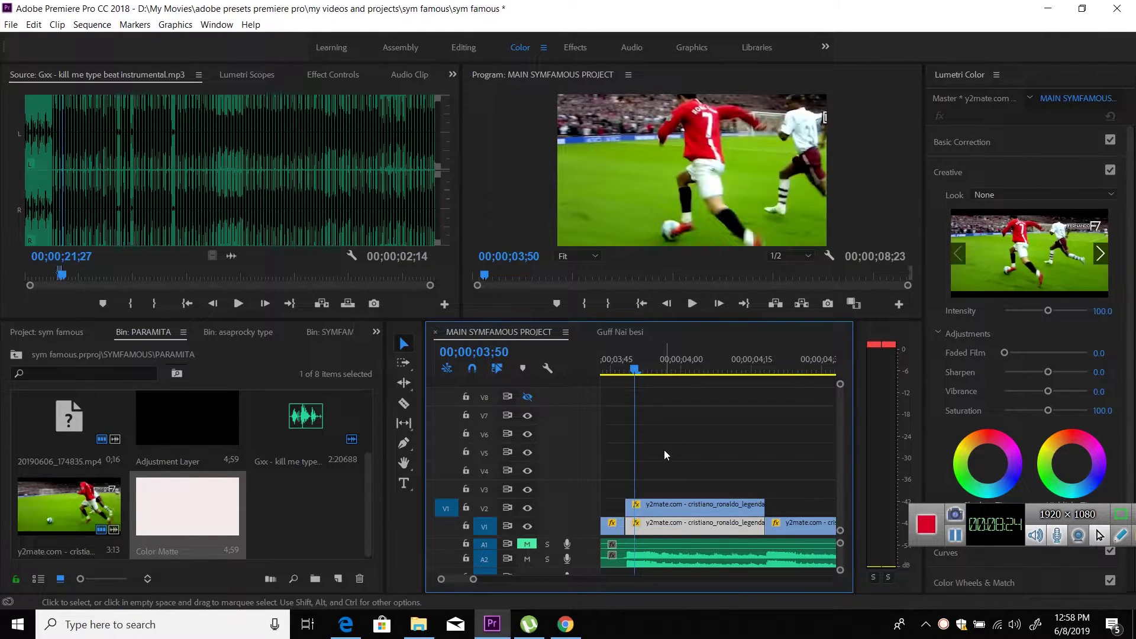
{"action": "key", "text": "Left"}
{"action": "key", "text": "Left"}
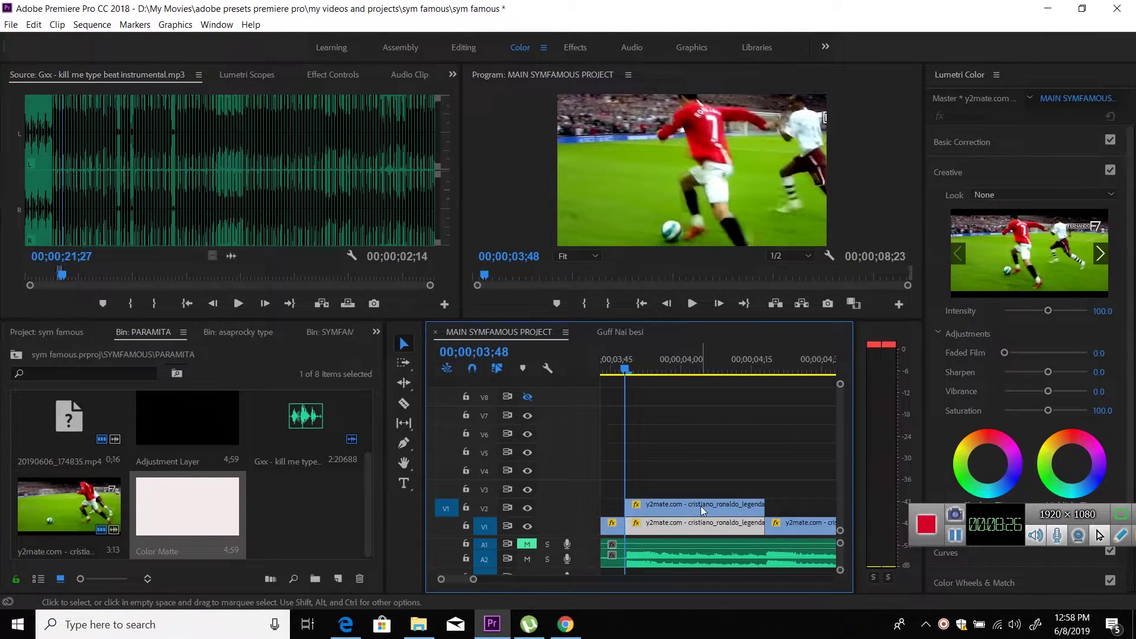
Set the V2 copy to Reverse Speed at 100% via Speed/Duration.
{"action": "right_click", "coordinate": [700, 506]}
{"action": "left_click", "coordinate": [780, 373]}
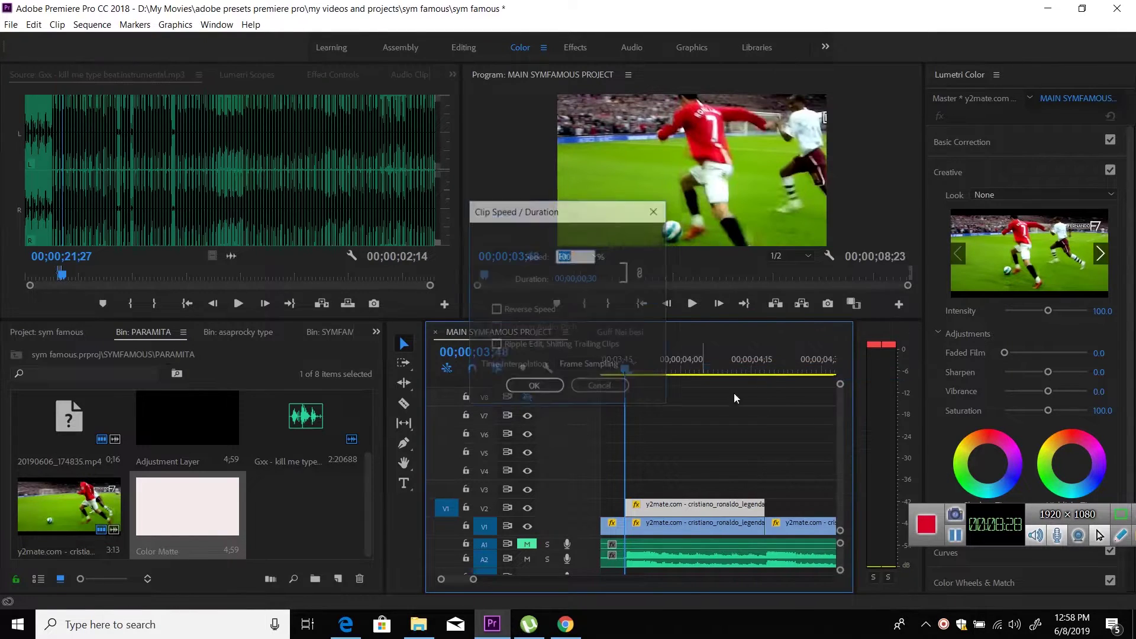
{"action": "left_click", "coordinate": [496, 310]}
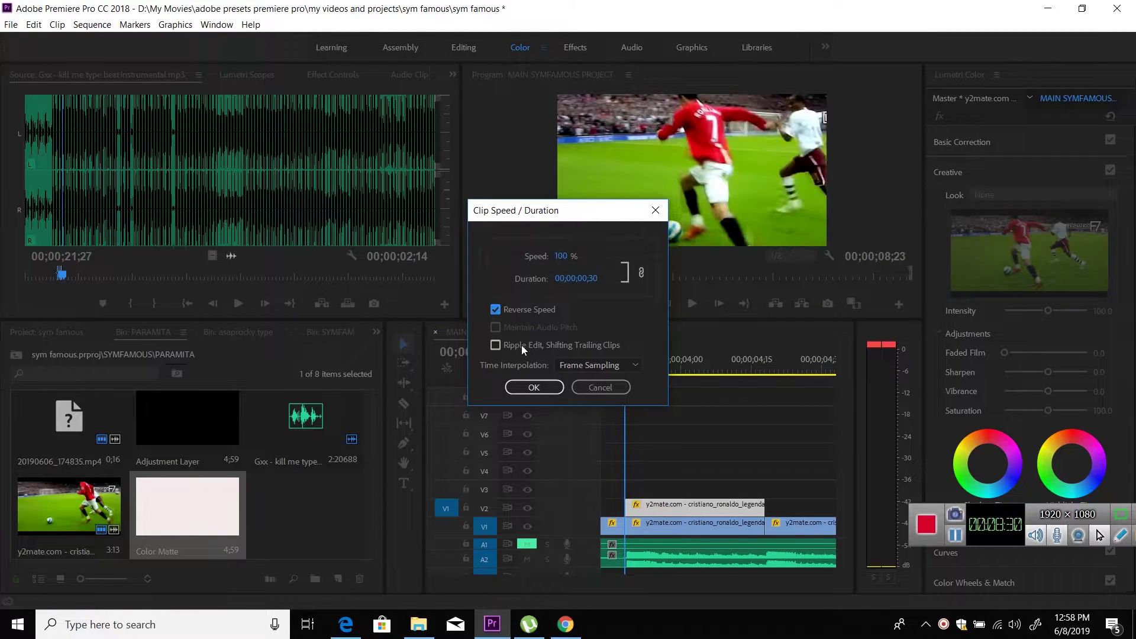
{"action": "left_click", "coordinate": [533, 387]}
{"action": "key", "text": "Right"}
{"action": "key", "text": "Right"}
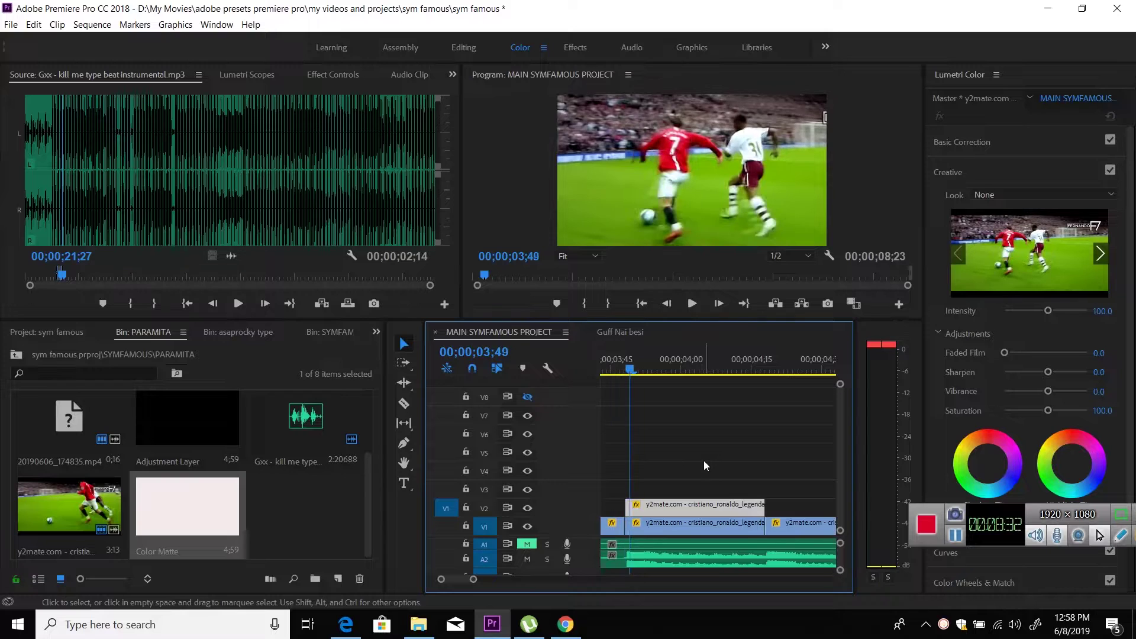
Razor the reversed V2 copy at successive playhead positions one to three frames apart.
{"action": "key", "text": "c"}
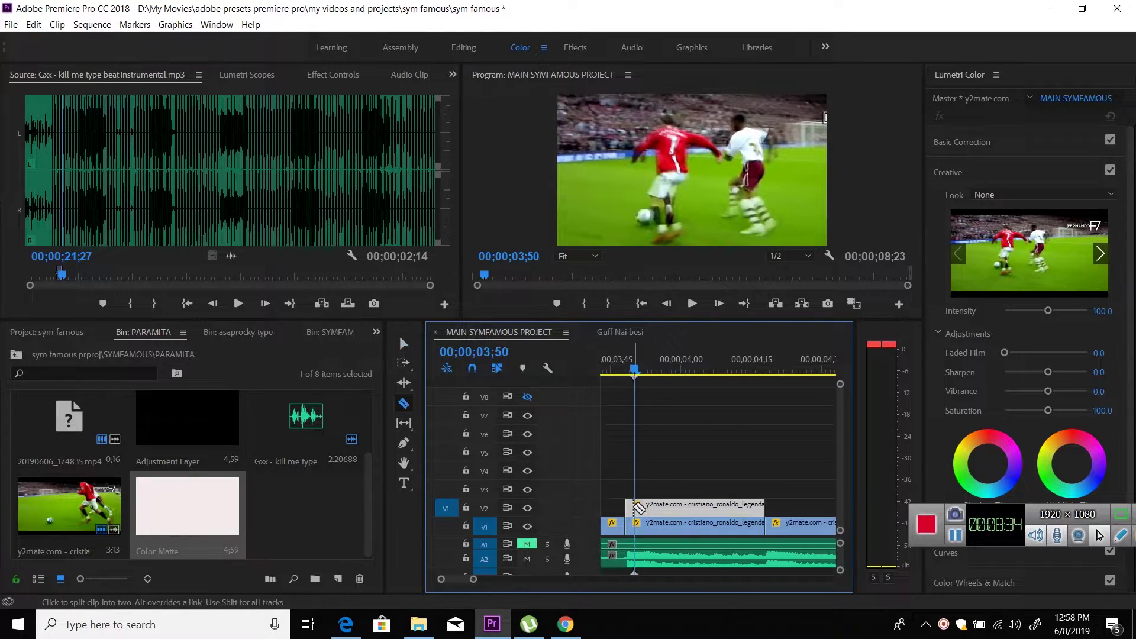
{"action": "left_click", "coordinate": [645, 507]}
{"action": "key", "text": "Right"}
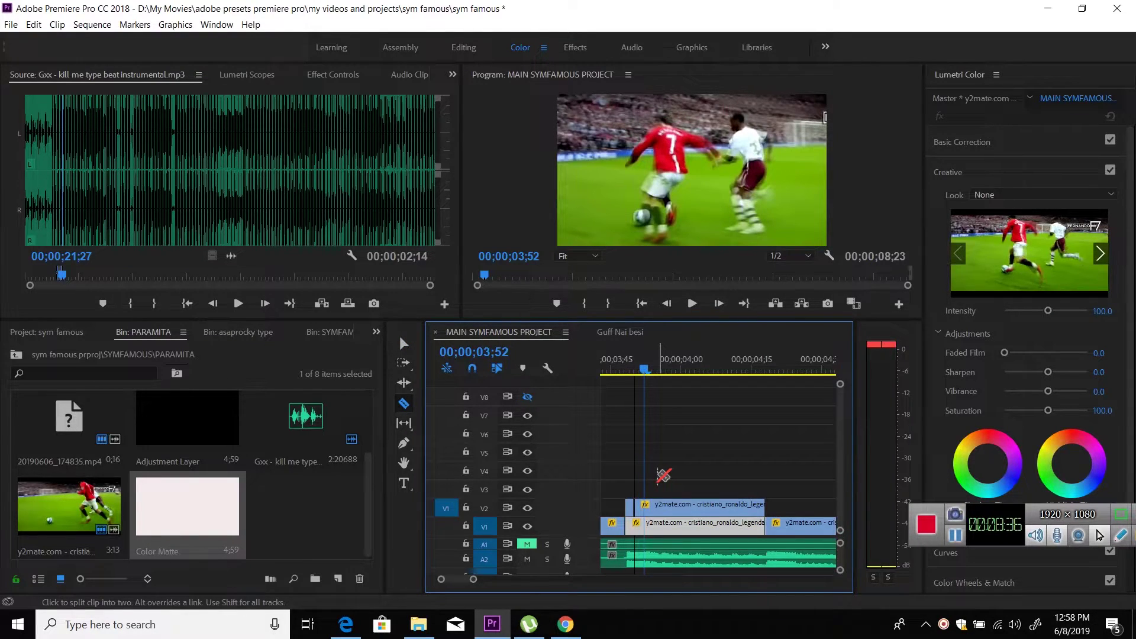
{"action": "left_click", "coordinate": [644, 506]}
{"action": "key", "text": "Right"}
{"action": "key", "text": "Right"}
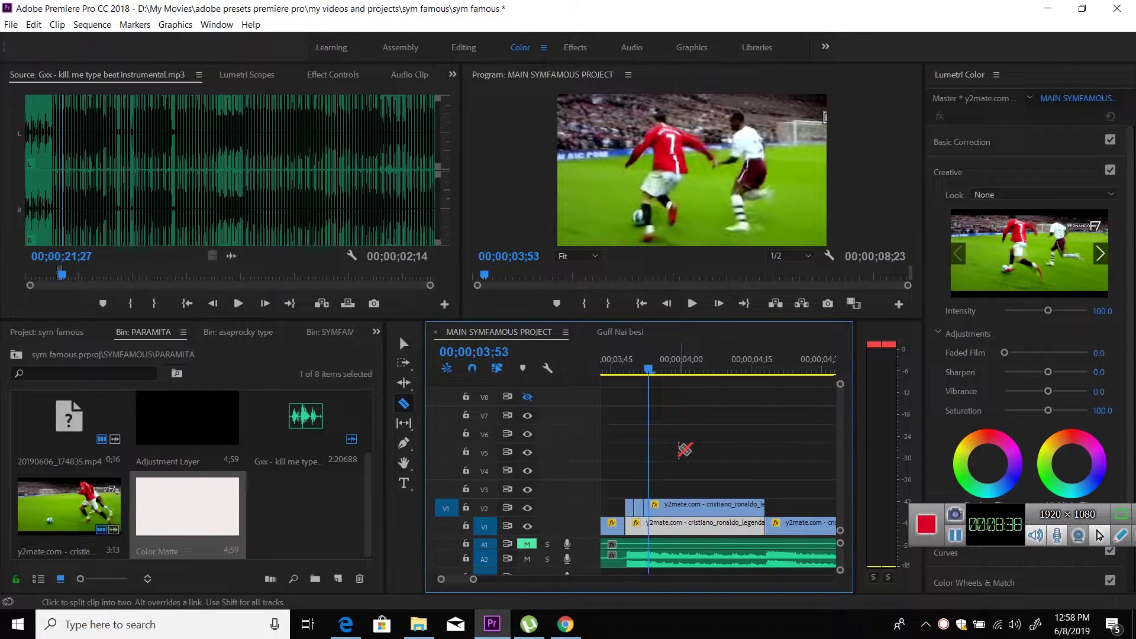
{"action": "key", "text": "Right"}
{"action": "left_click", "coordinate": [659, 506]}
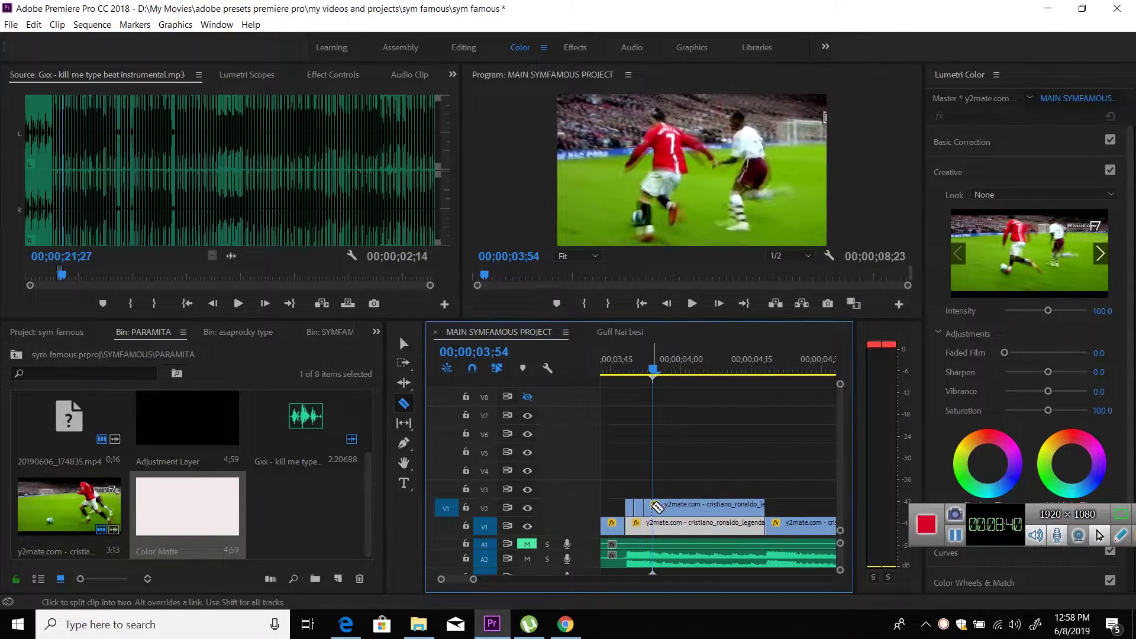
{"action": "key", "text": "Right"}
{"action": "key", "text": "Right"}
{"action": "key", "text": "Right"}
{"action": "key", "text": "Right"}
{"action": "key", "text": "Right"}
{"action": "key", "text": "Right"}
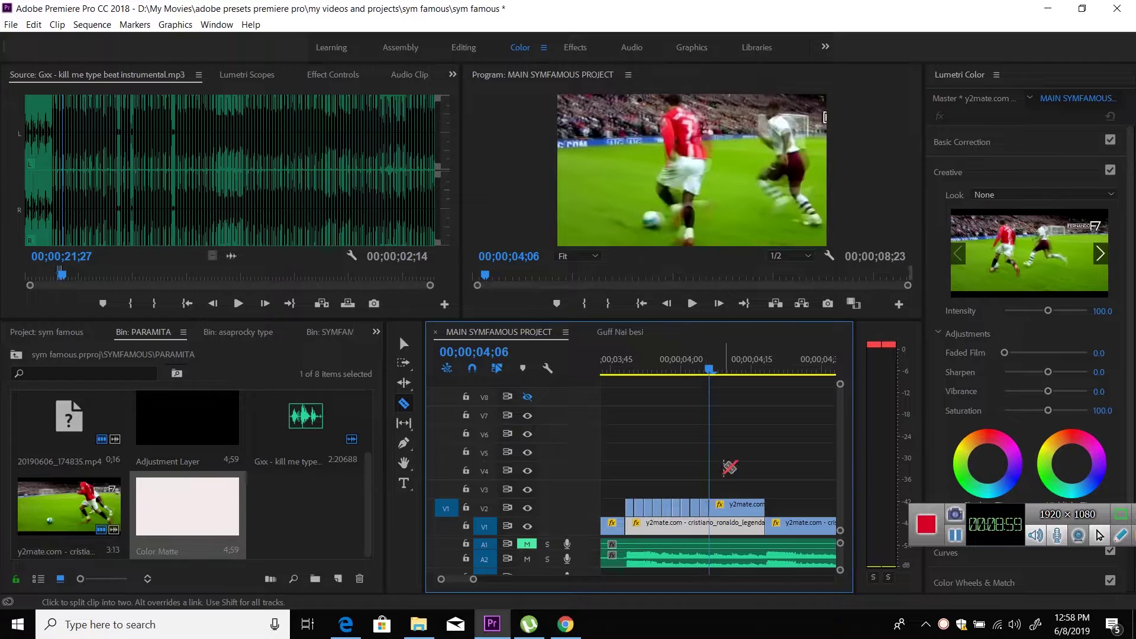
{"action": "key", "text": "v"}
{"action": "left_click", "coordinate": [639, 468]}
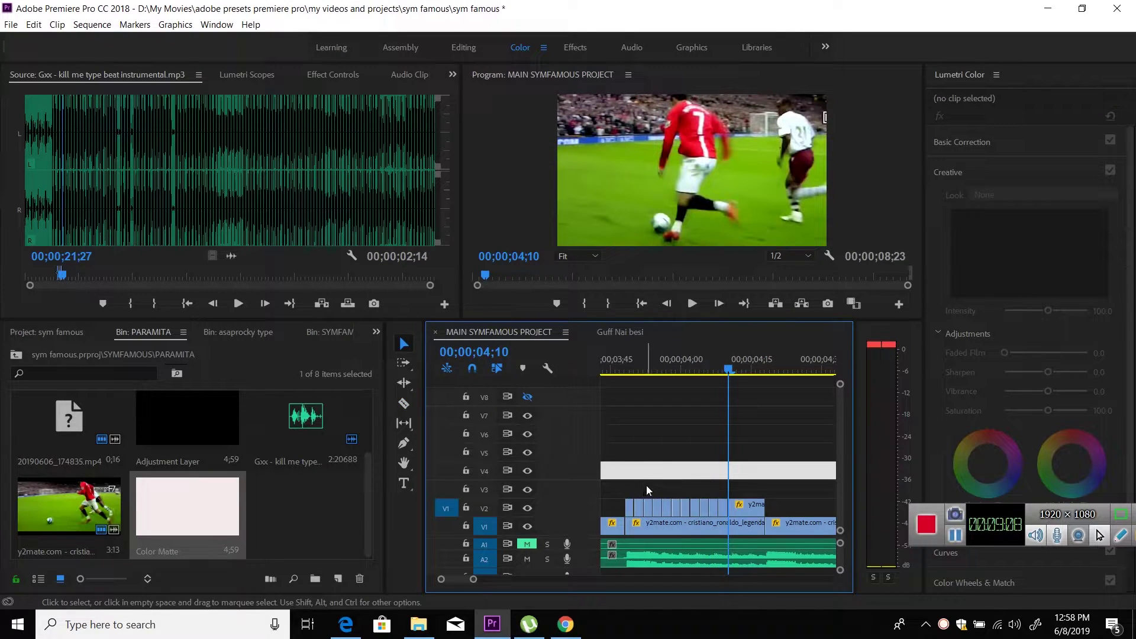
Select the short V2 pieces one after another from around 03;52.
{"action": "left_click", "coordinate": [640, 509]}
{"action": "left_click", "coordinate": [659, 508], "text": "shift"}
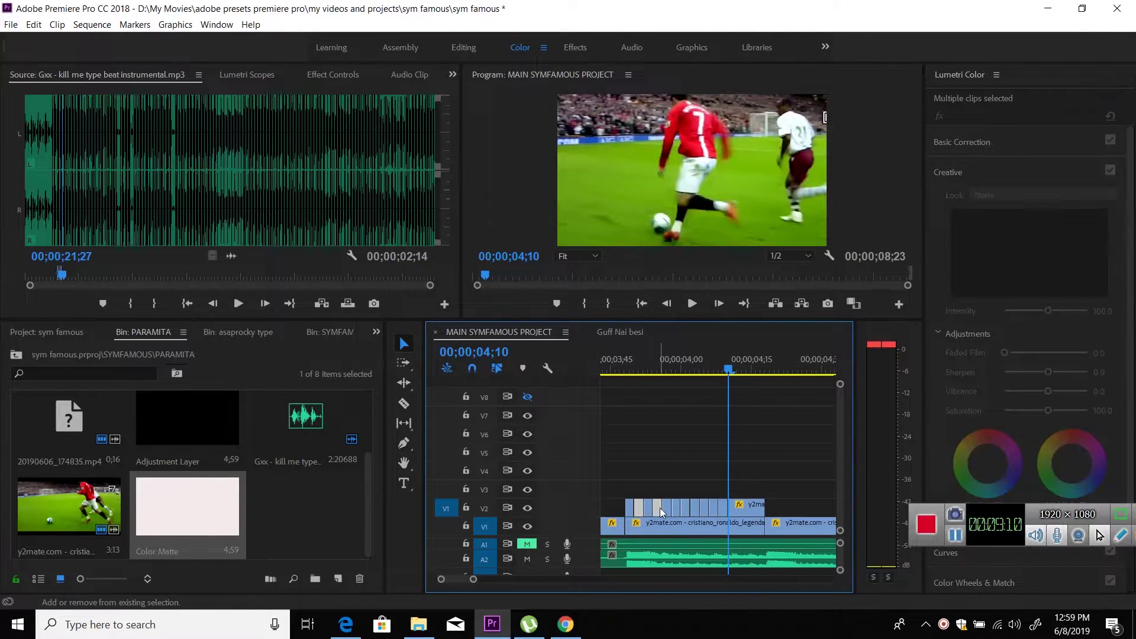
{"action": "left_click", "coordinate": [679, 508], "text": "shift"}
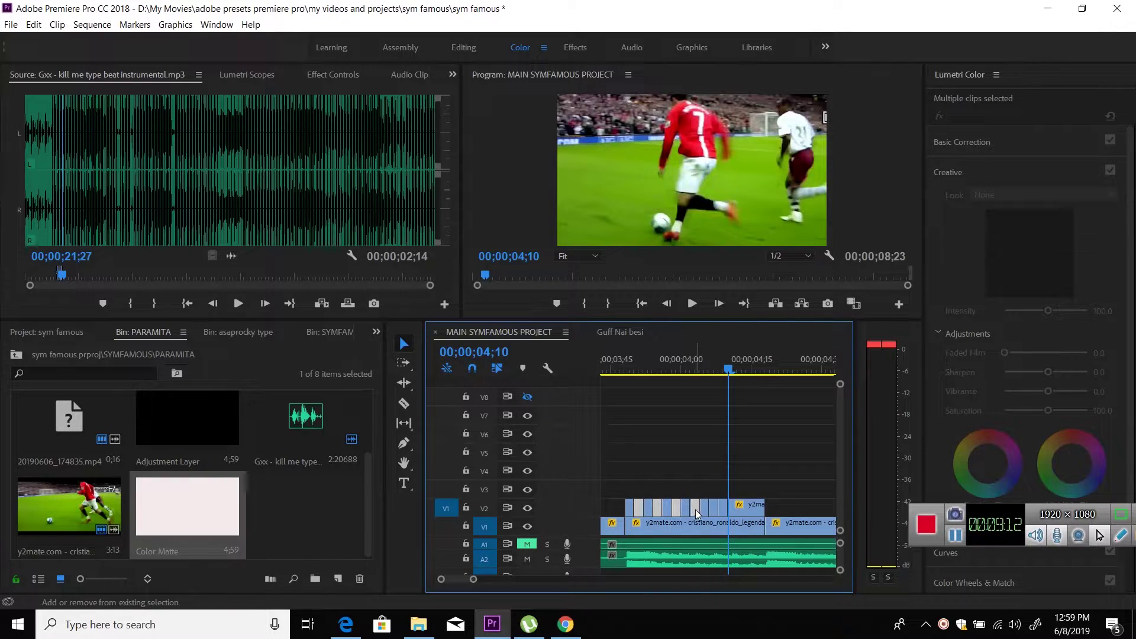
{"action": "left_click", "coordinate": [695, 509], "text": "shift"}
{"action": "left_click", "coordinate": [714, 508], "text": "shift"}
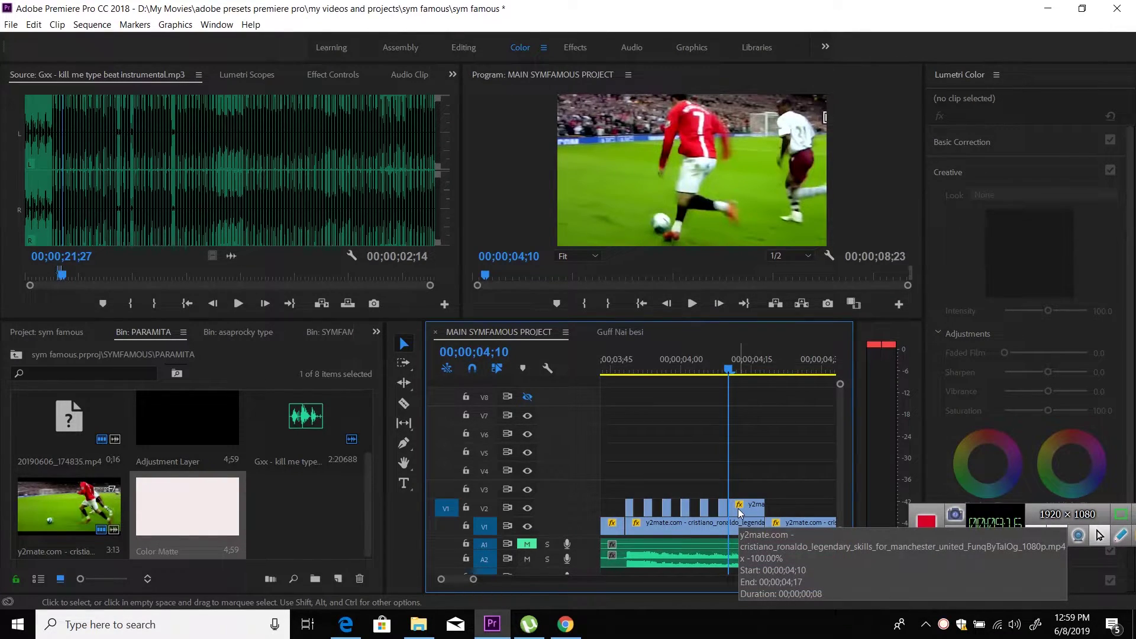
{"action": "left_click", "coordinate": [738, 509]}
Split the V2 copy at 4;12 and delete the small piece left of the cut.
{"action": "key", "text": "Right"}
{"action": "key", "text": "Right"}
{"action": "key", "text": "c"}
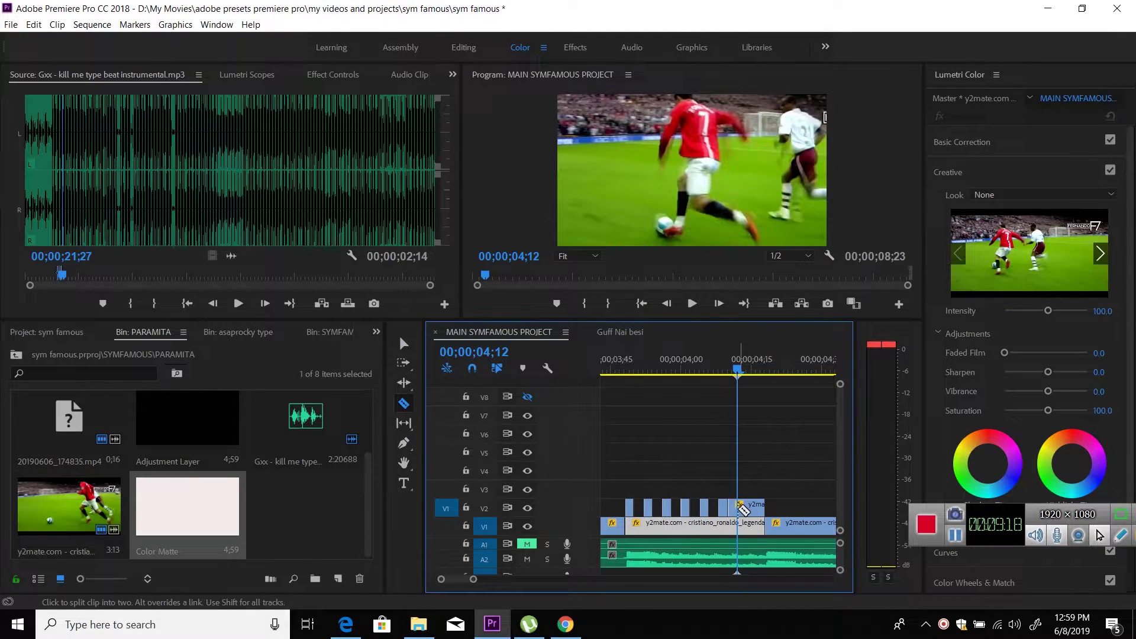
{"action": "left_click", "coordinate": [744, 507]}
{"action": "key", "text": "v"}
{"action": "left_click", "coordinate": [749, 507]}
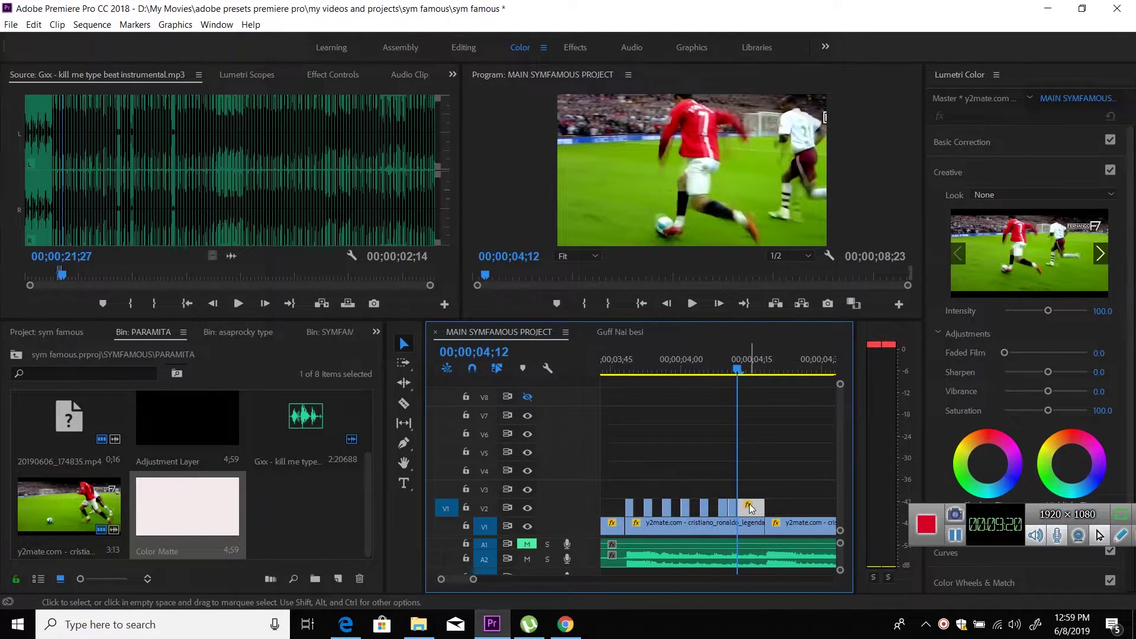
{"action": "left_click", "coordinate": [736, 509]}
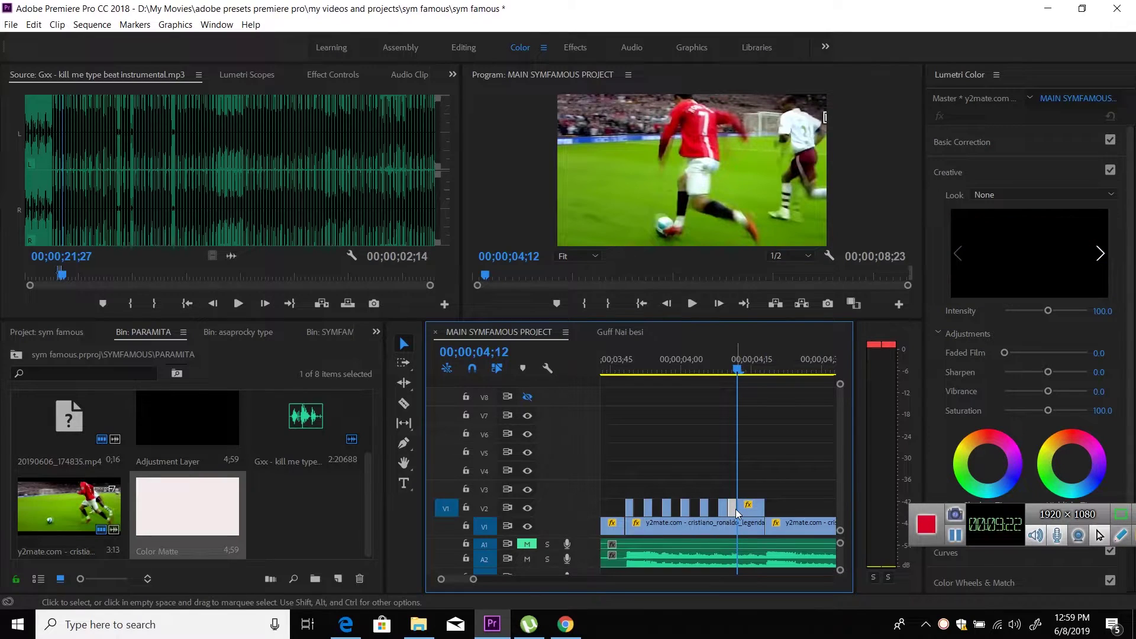
{"action": "key", "text": "Delete"}
Preview the flicker section from 3;45.
{"action": "left_click", "coordinate": [619, 372]}
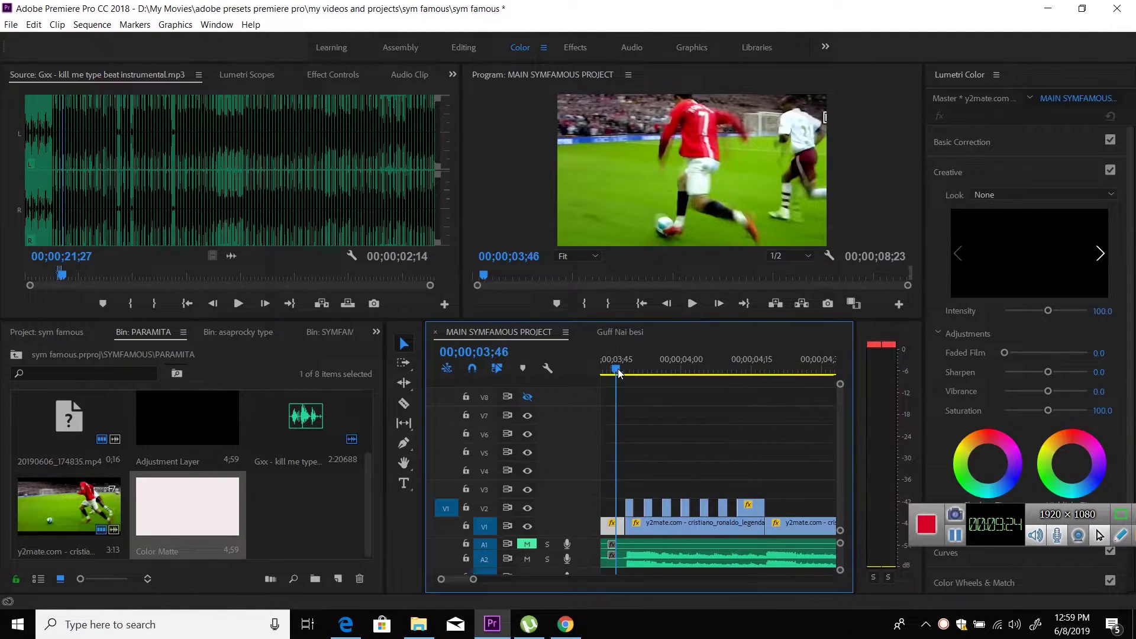
{"action": "key", "text": "space"}
{"action": "key", "text": "space"}
{"action": "left_click", "coordinate": [614, 372]}
{"action": "key", "text": "space"}
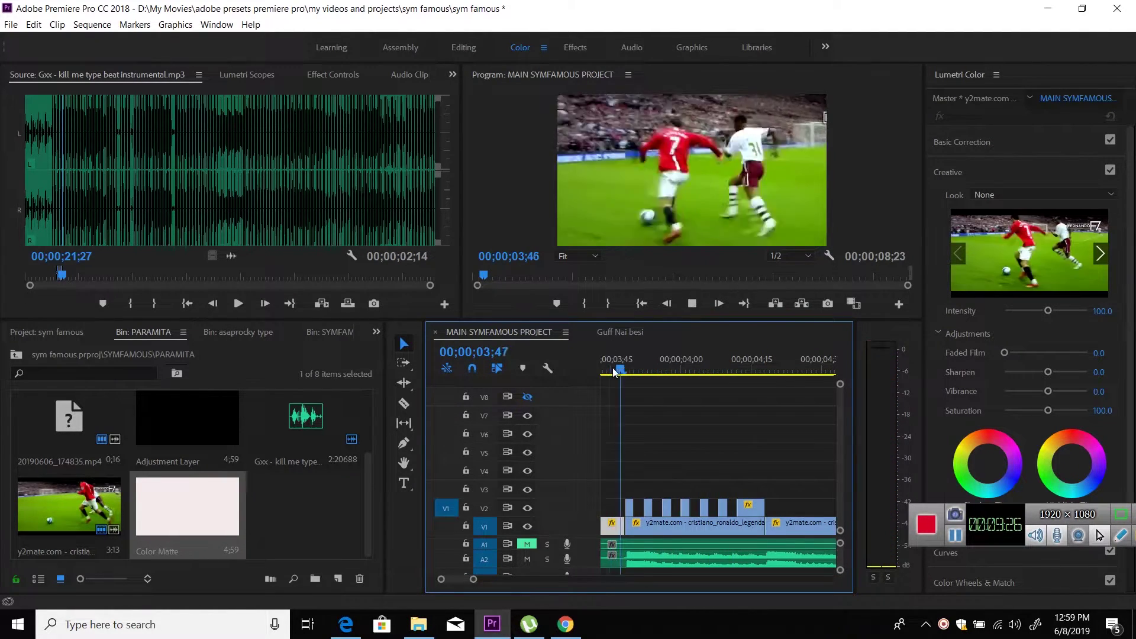
{"action": "key", "text": "space"}
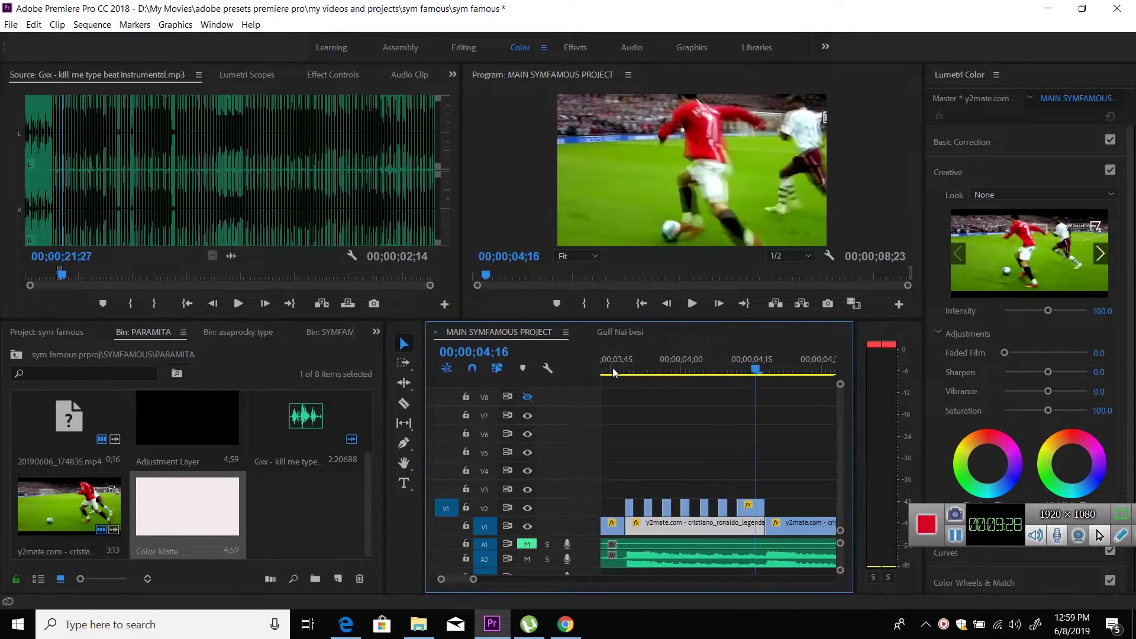
Stop the preview and save the project.
{"action": "left_click", "coordinate": [613, 371]}
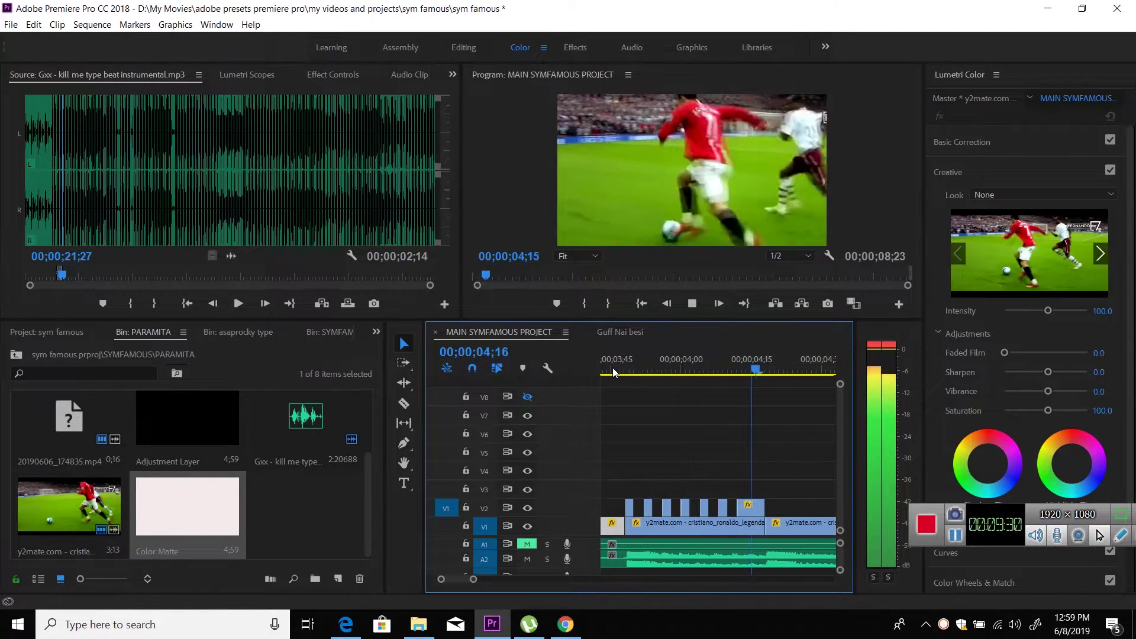
{"action": "left_click", "coordinate": [614, 372]}
{"action": "key", "text": "space"}
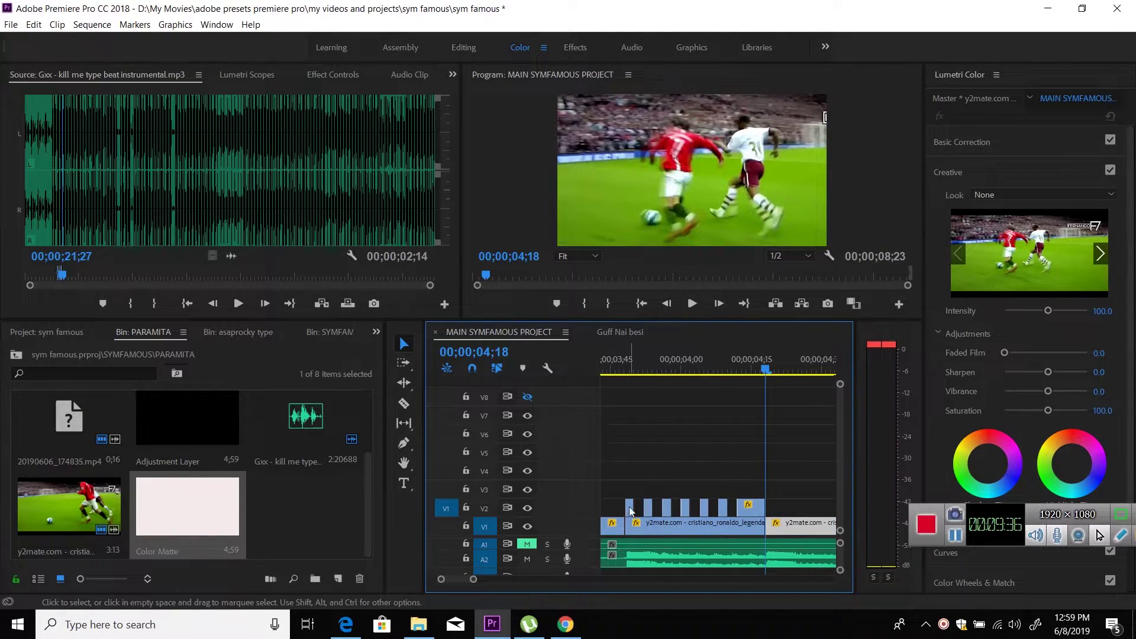
{"action": "key", "text": "ctrl+s"}
Delete every cut piece off V2, including the last small one.
{"action": "left_click_drag", "start_coordinate": [622, 494], "coordinate": [734, 505]}
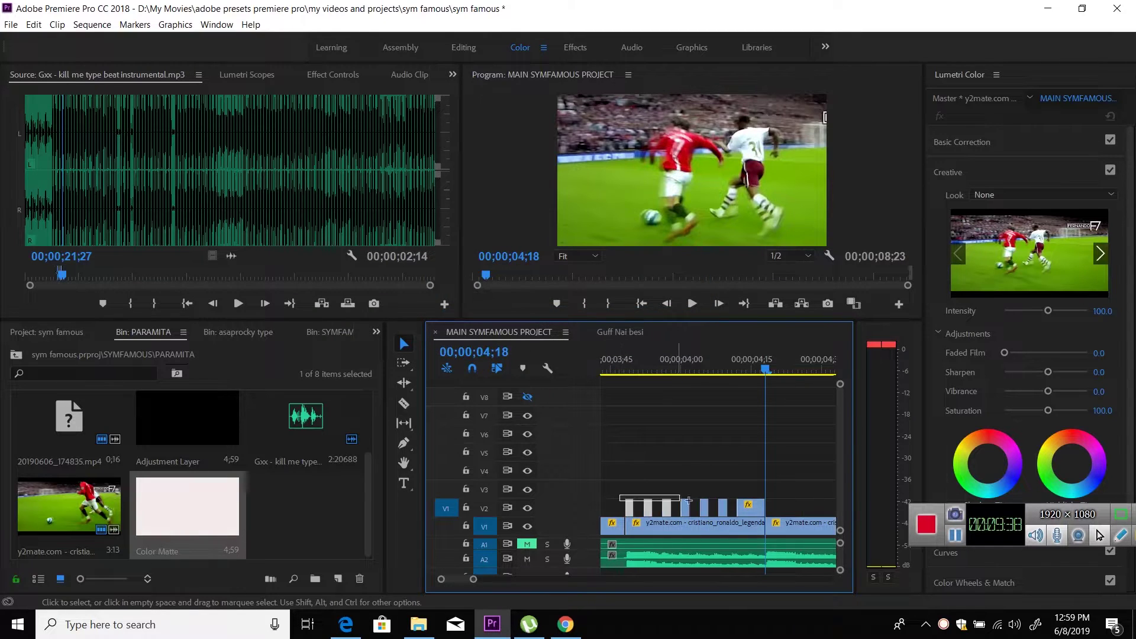
{"action": "key", "text": "Delete"}
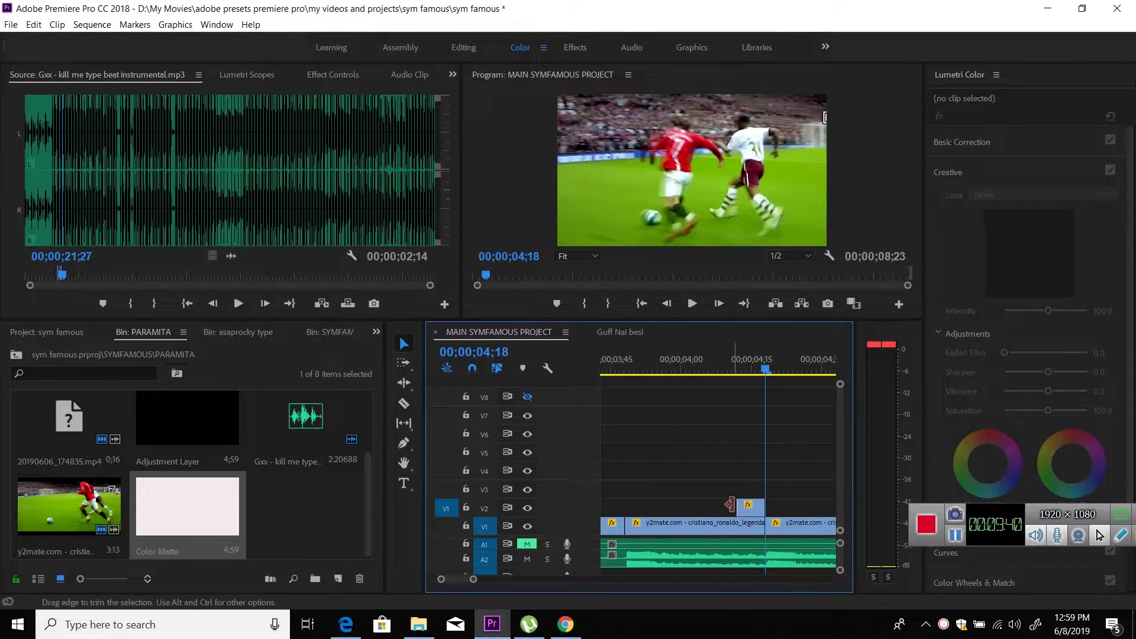
{"action": "left_click", "coordinate": [753, 508]}
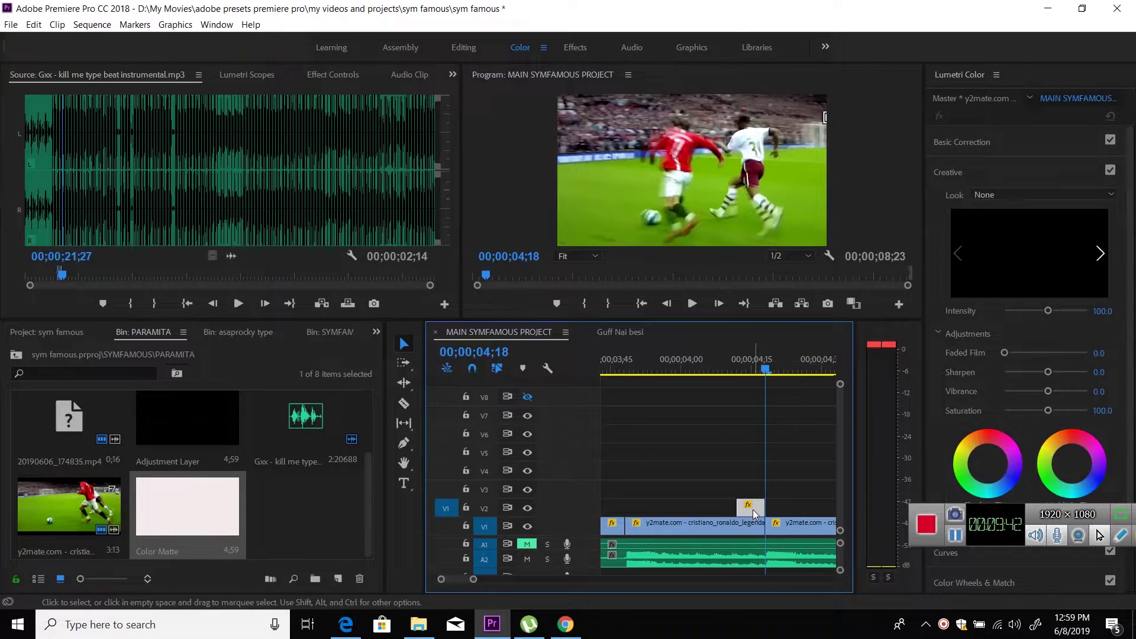
{"action": "key", "text": "Delete"}
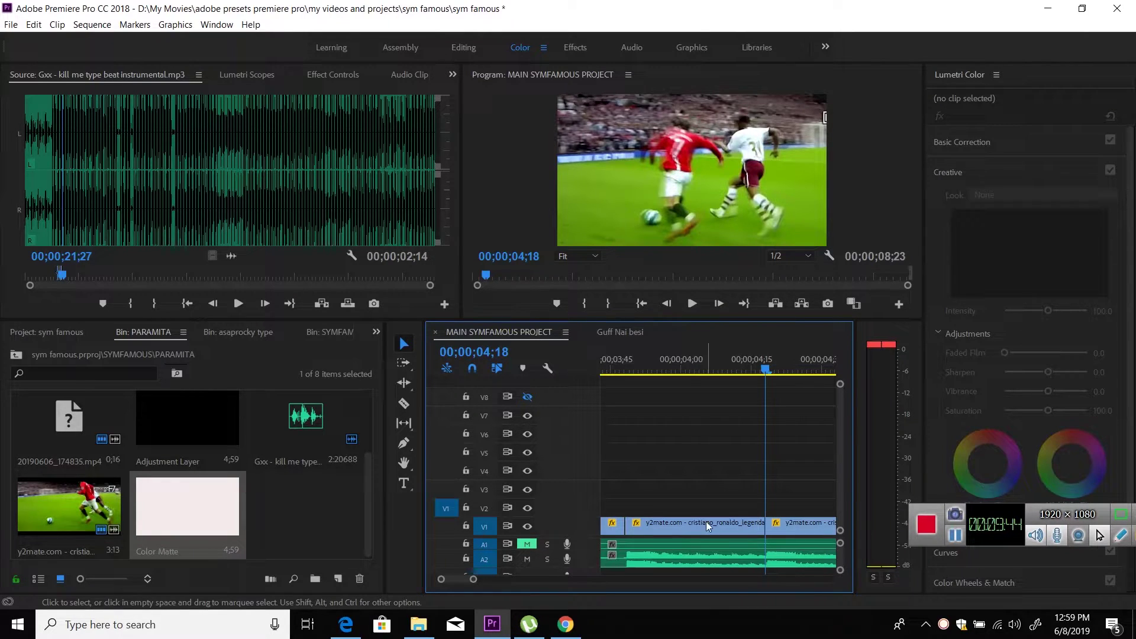
Alt-duplicate the full V1 clip onto V2 and set the playhead to 3;48.
{"action": "left_click", "coordinate": [704, 521]}
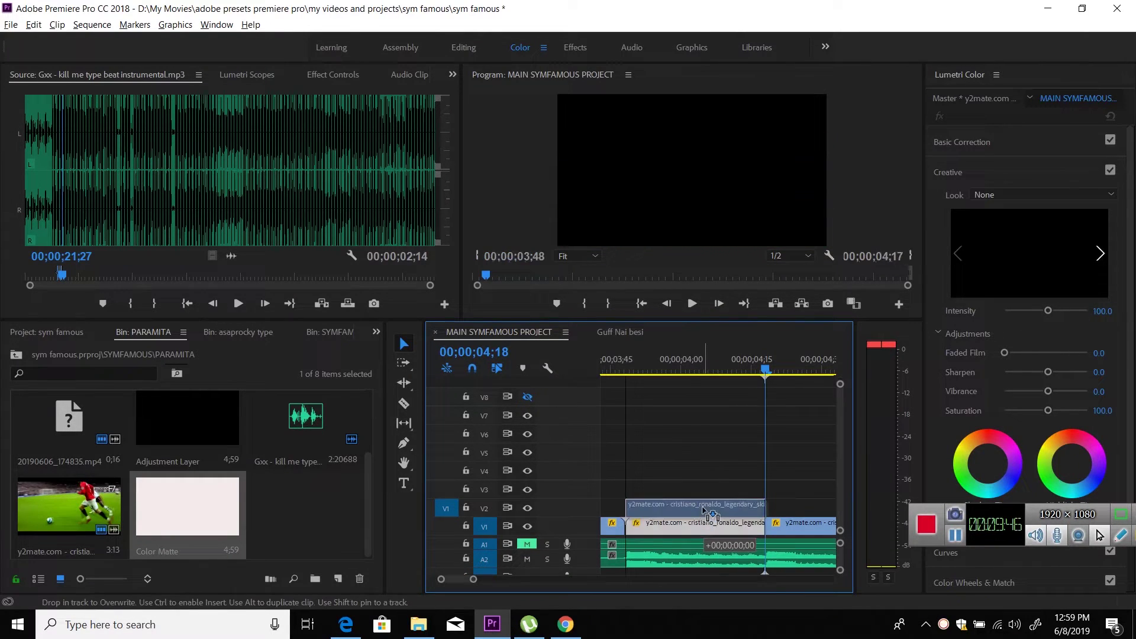
{"action": "left_click_drag", "start_coordinate": [704, 521], "coordinate": [703, 508]}
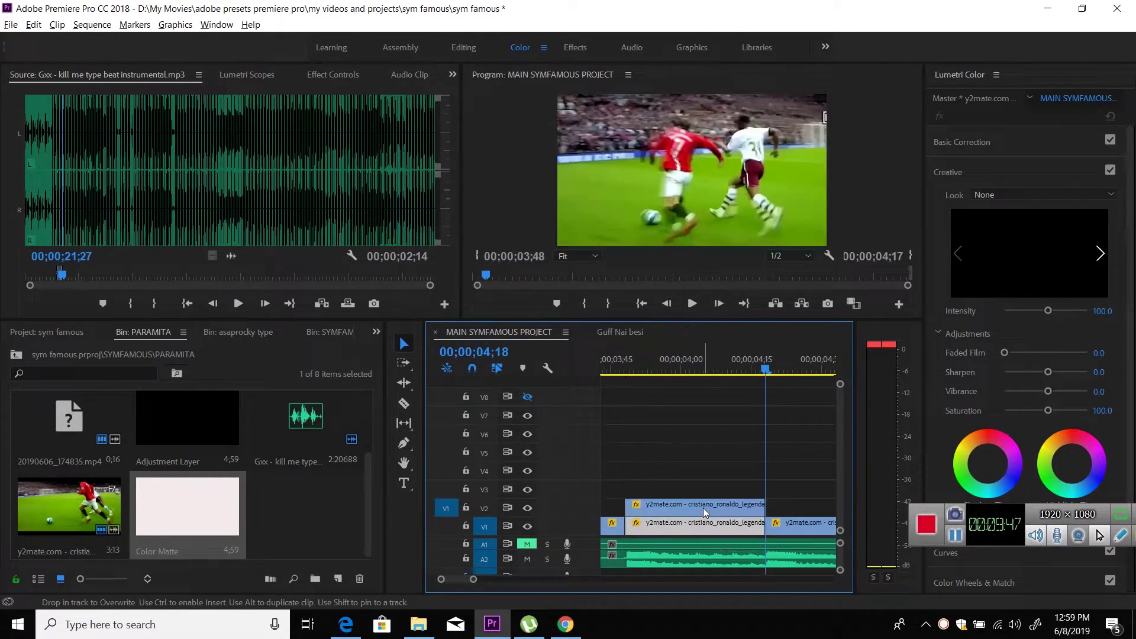
{"action": "left_click", "coordinate": [638, 366]}
{"action": "key", "text": "Left"}
{"action": "key", "text": "Left"}
{"action": "key", "text": "Left"}
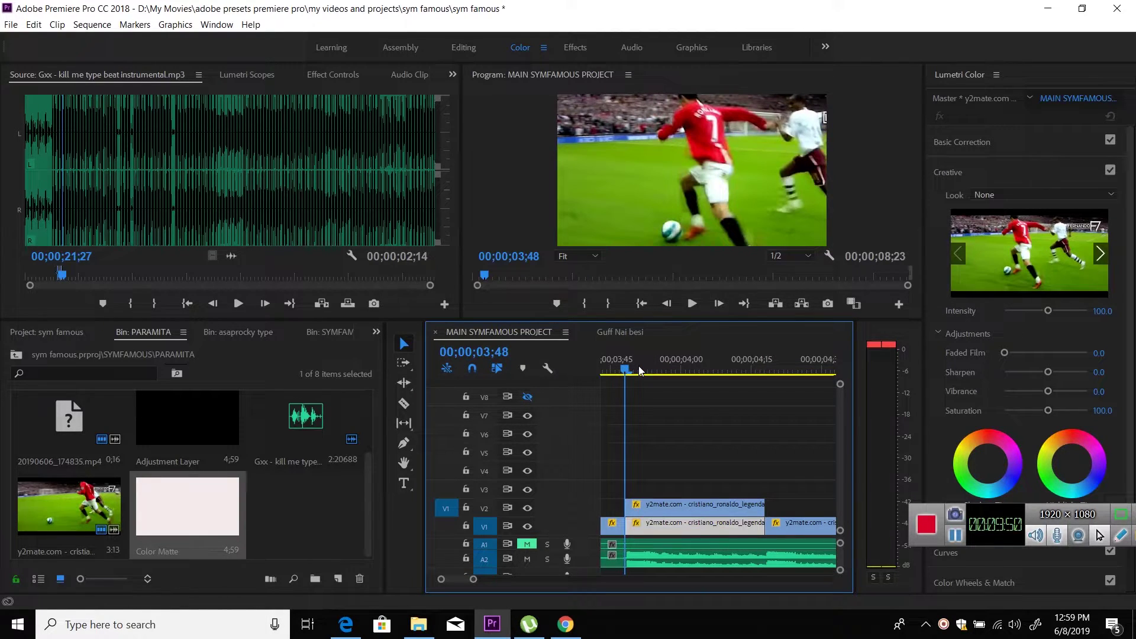
{"action": "left_click", "coordinate": [614, 477]}
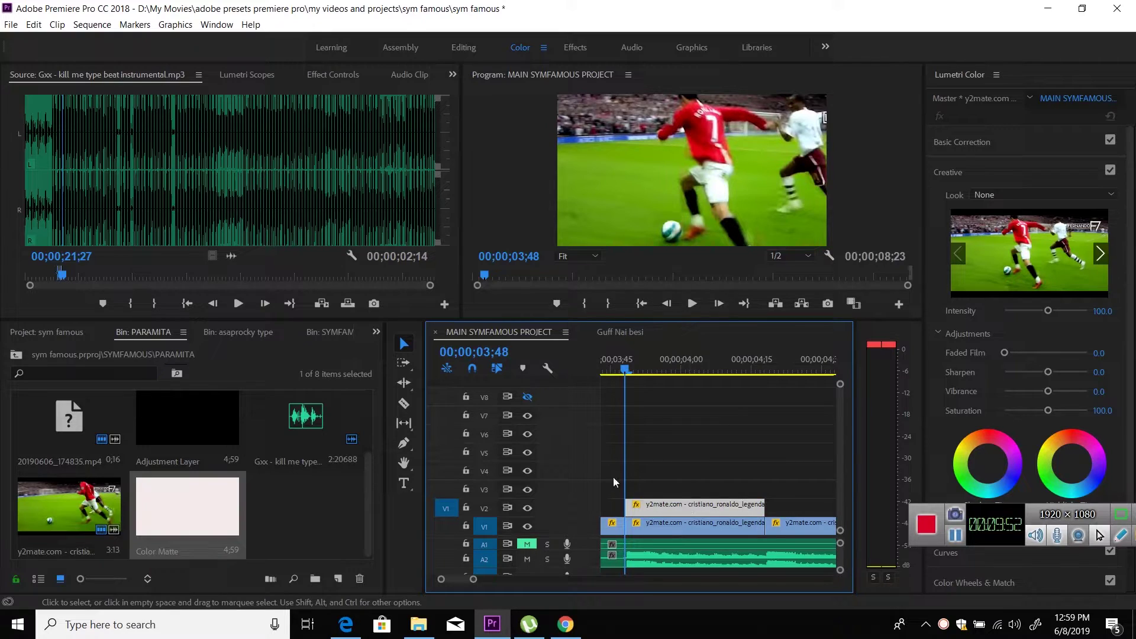
In Effect Controls, enable Position and Scale keyframes at 3;48, step to 3;50 and select Motion.
{"action": "left_click", "coordinate": [332, 74]}
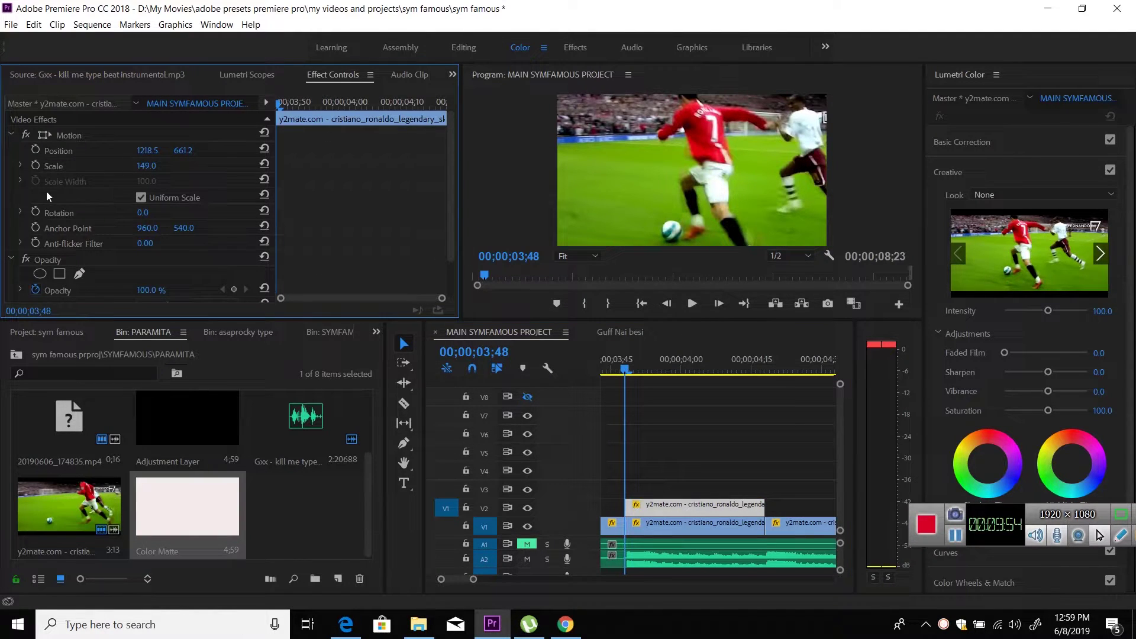
{"action": "left_click", "coordinate": [33, 151]}
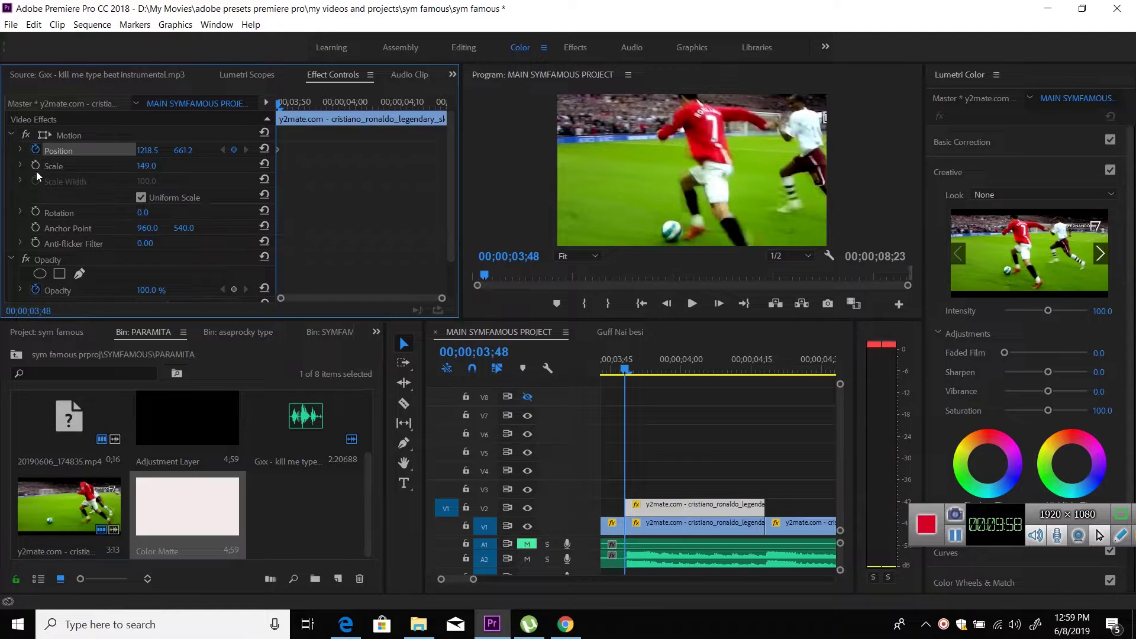
{"action": "left_click", "coordinate": [36, 166]}
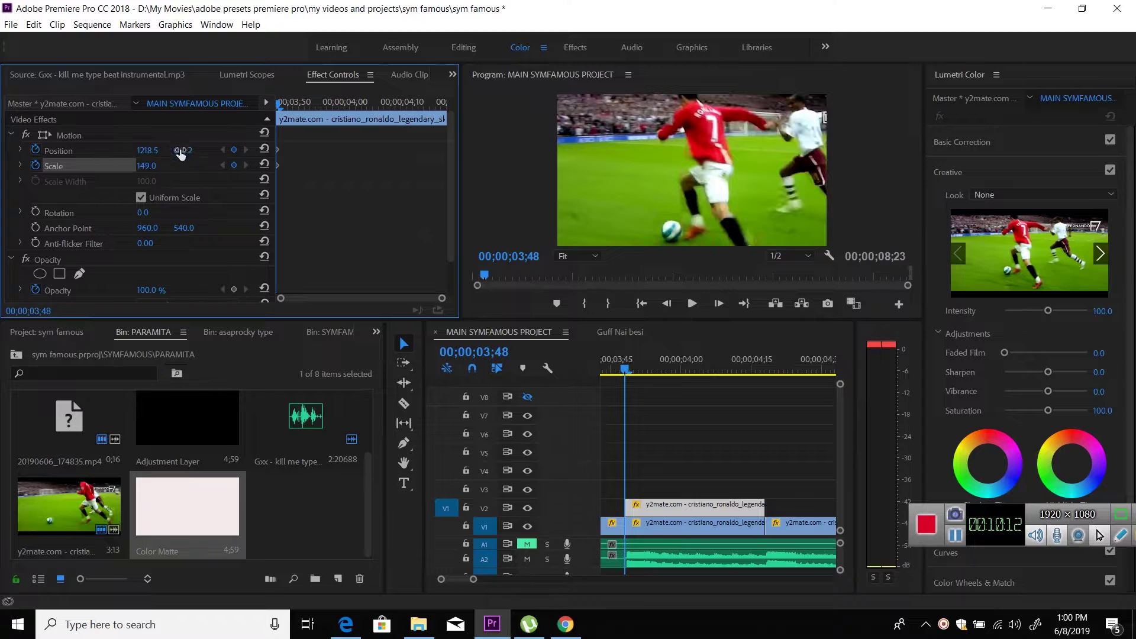
{"action": "key", "text": "Right"}
{"action": "key", "text": "Right"}
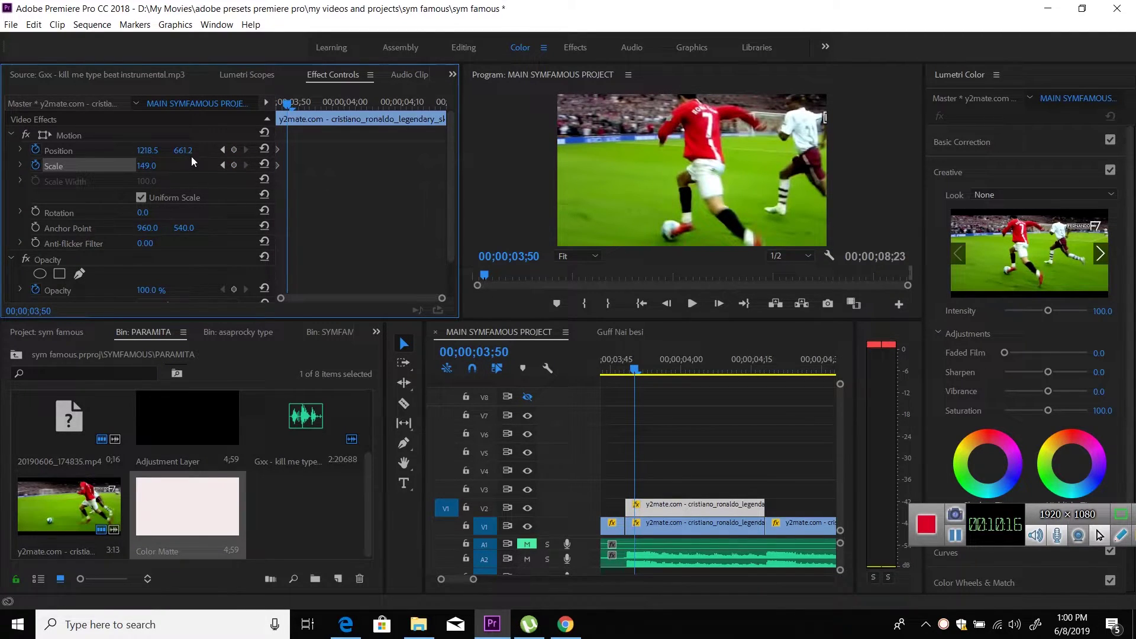
{"action": "left_click", "coordinate": [130, 137]}
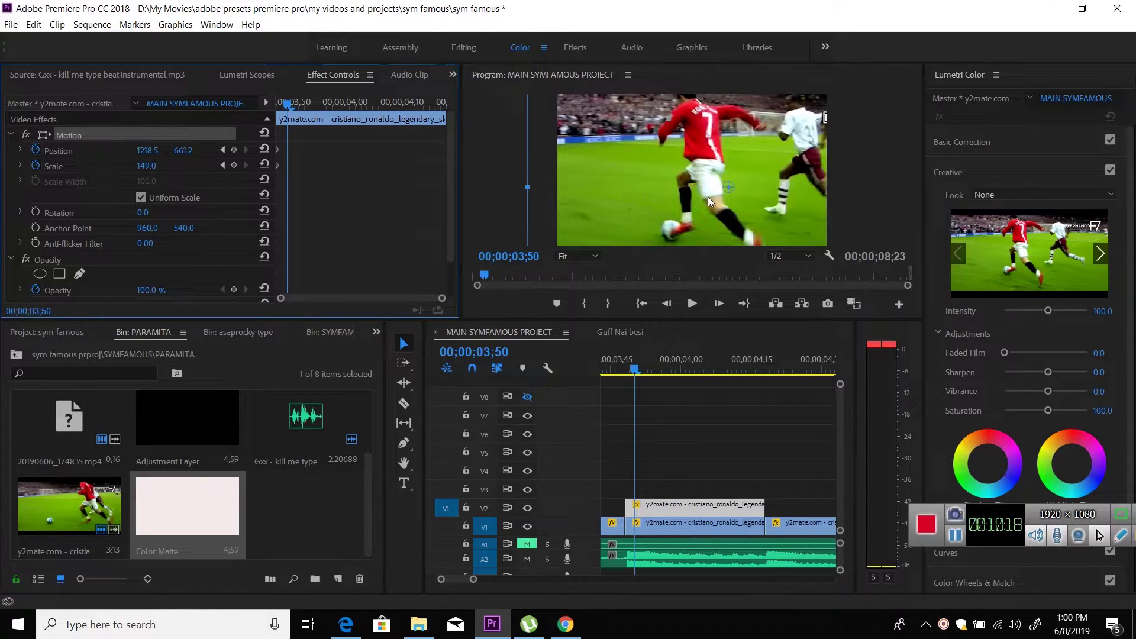
Nudge the frame up at 3;50, then lower Position Y to 656.6 at 3;52 and compare.
{"action": "left_click_drag", "start_coordinate": [707, 196], "coordinate": [707, 184]}
{"action": "left_click", "coordinate": [288, 120]}
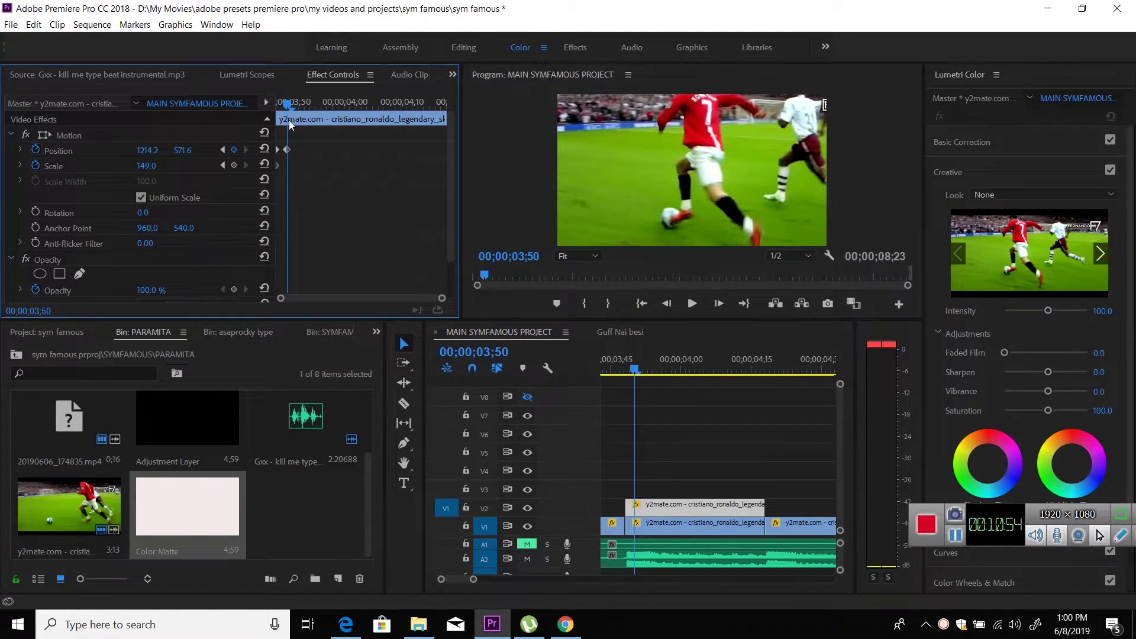
{"action": "key", "text": "Right"}
{"action": "key", "text": "Right"}
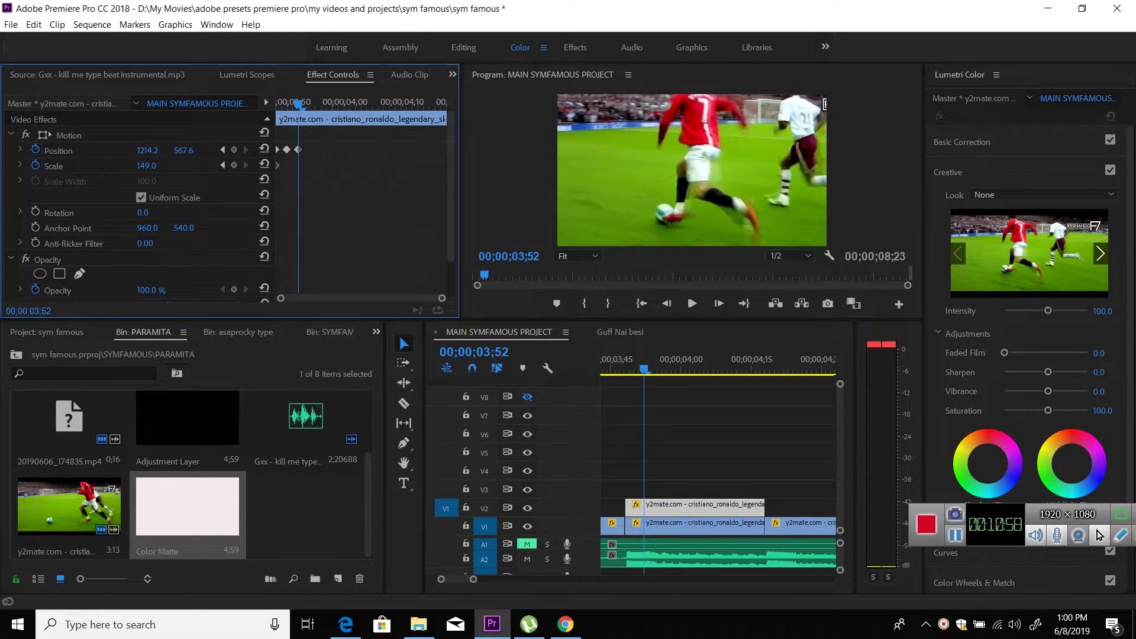
{"action": "left_click_drag", "start_coordinate": [183, 151], "coordinate": [213, 150]}
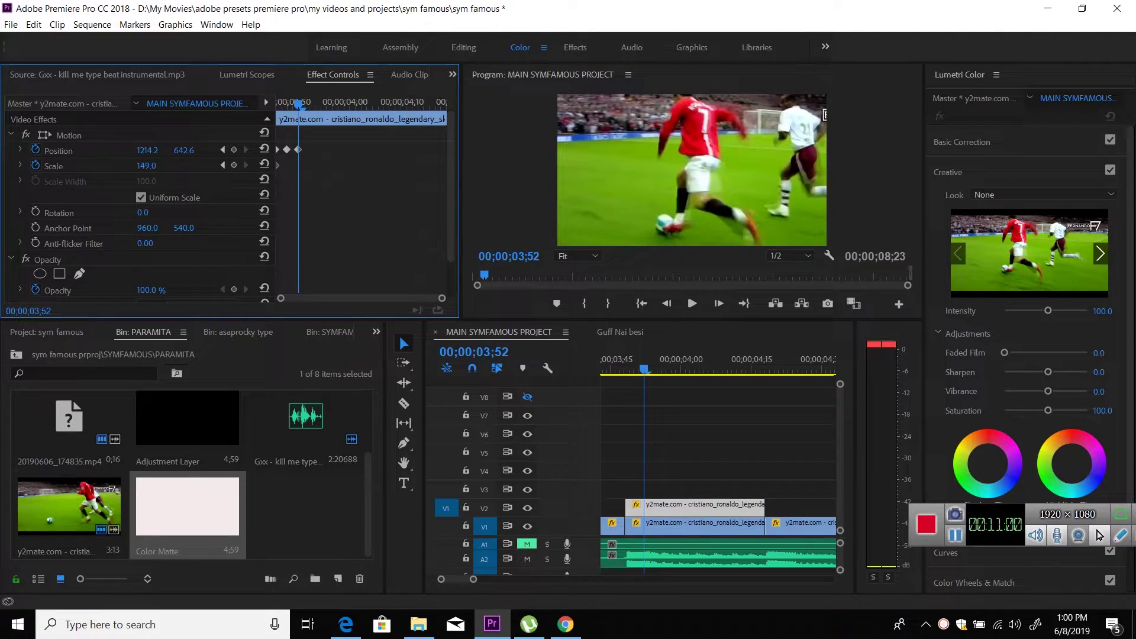
{"action": "left_click_drag", "start_coordinate": [182, 151], "coordinate": [188, 150]}
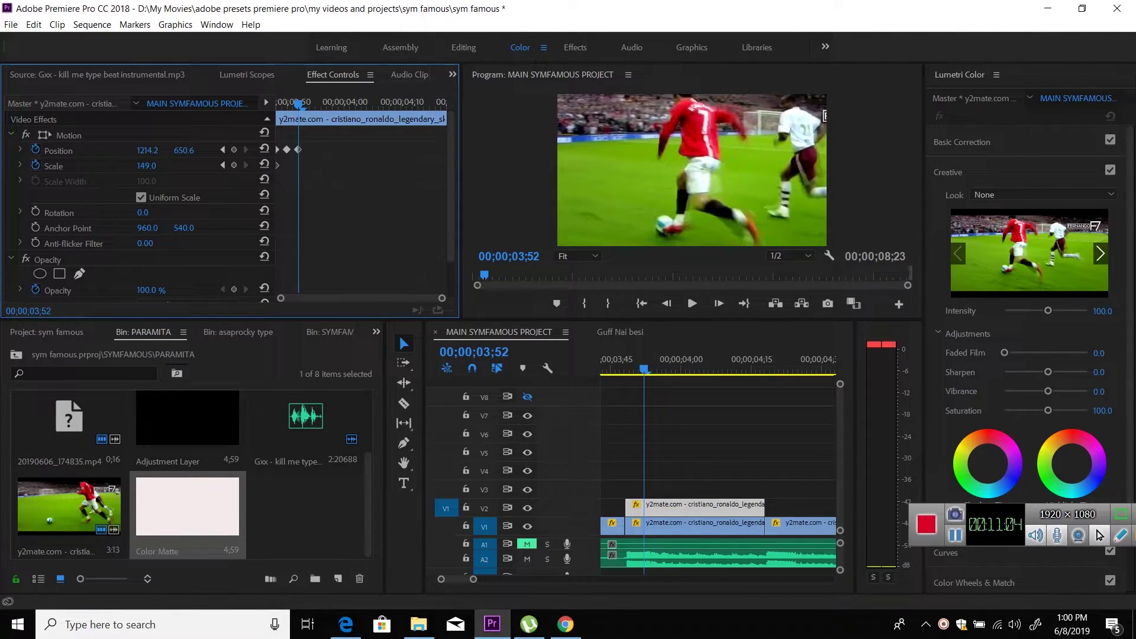
{"action": "left_click_drag", "start_coordinate": [184, 150], "coordinate": [188, 151]}
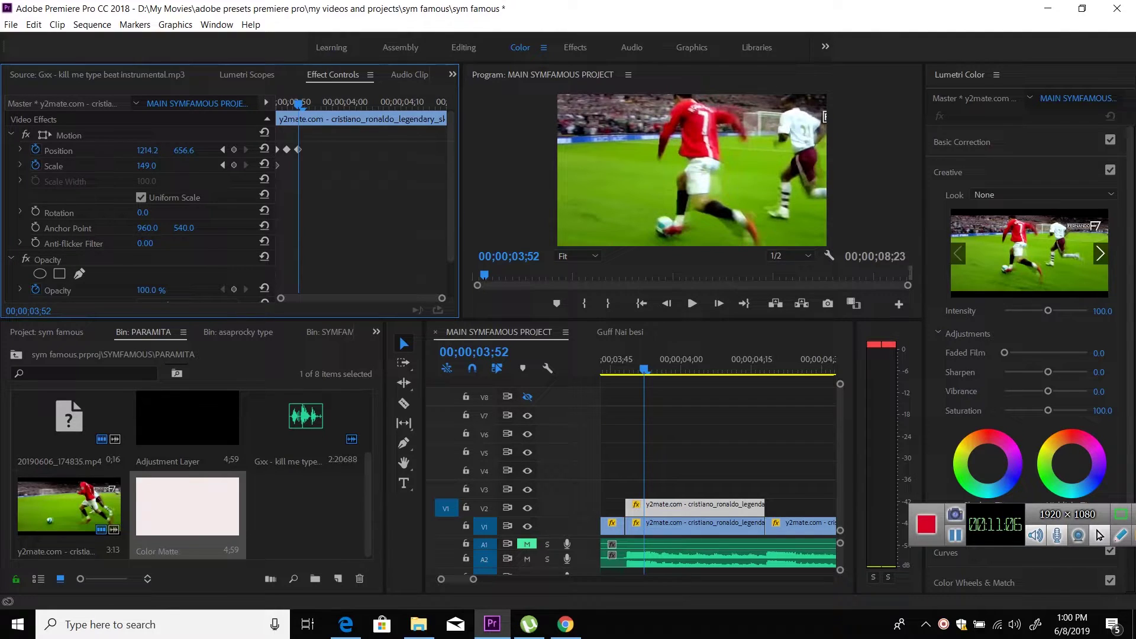
{"action": "left_click_drag", "start_coordinate": [297, 104], "coordinate": [288, 103]}
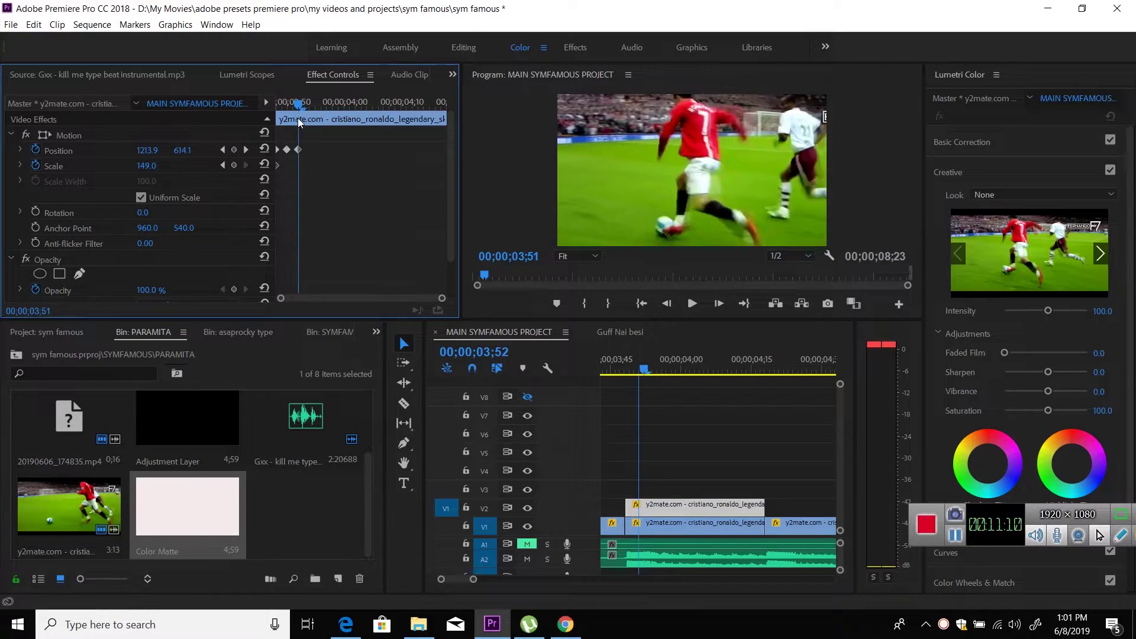
{"action": "left_click_drag", "start_coordinate": [288, 118], "coordinate": [301, 118]}
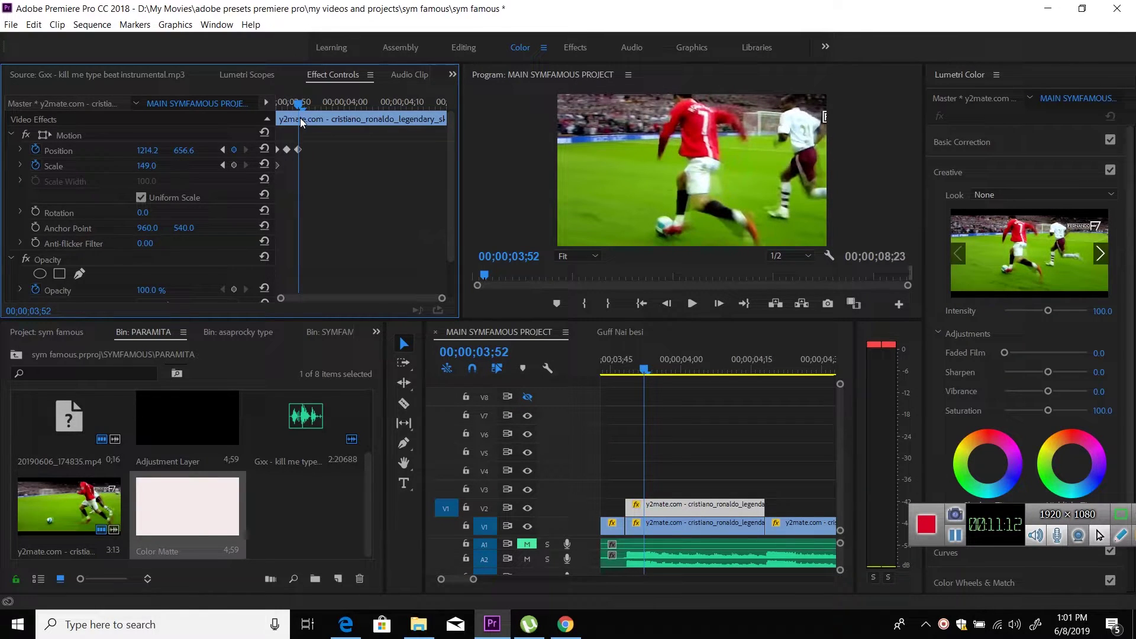
Keyframe Position Y every two frames through 4;00 (571, 656, lower, 676) and preview the shake.
{"action": "key", "text": "Right"}
{"action": "key", "text": "Right"}
{"action": "left_click", "coordinate": [182, 148]}
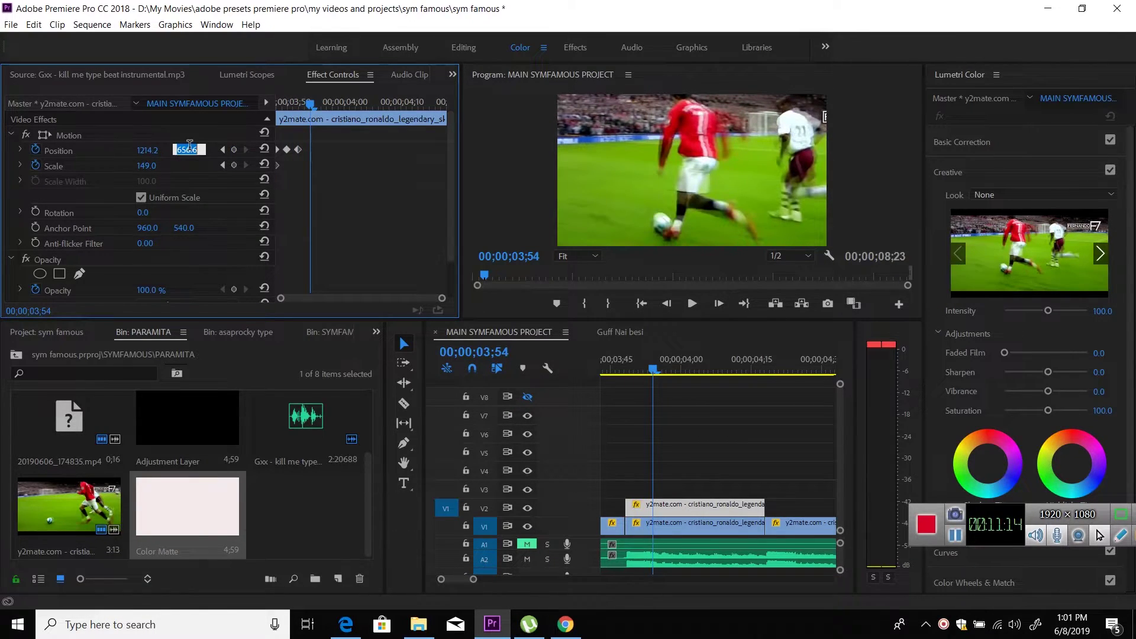
{"action": "type", "text": "571"}
{"action": "key", "text": "Return"}
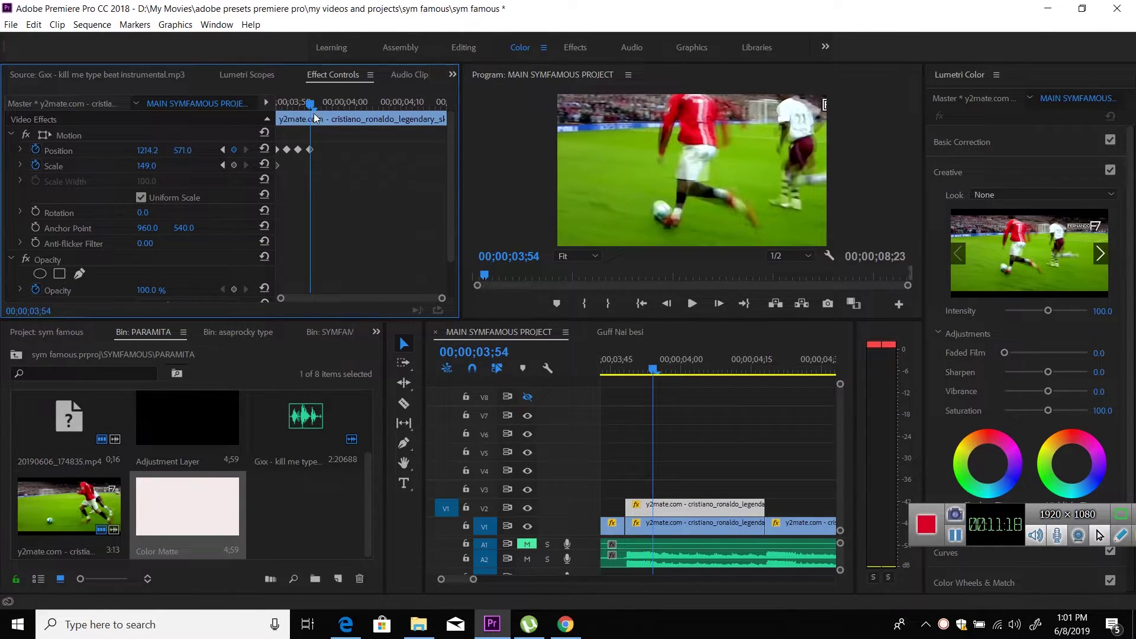
{"action": "key", "text": "Right"}
{"action": "key", "text": "Right"}
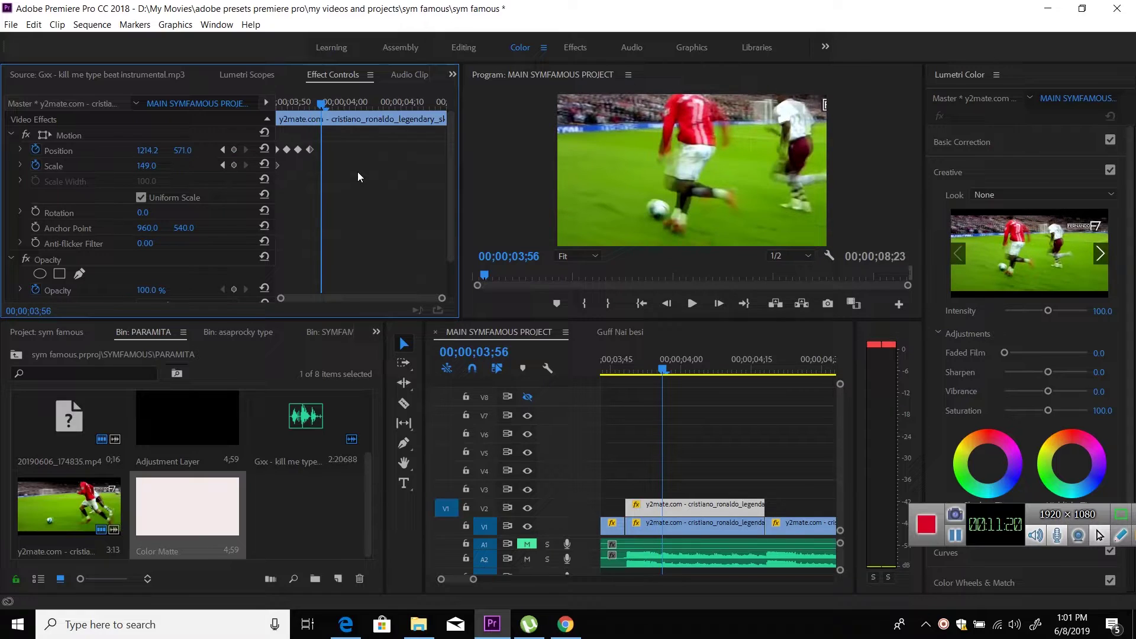
{"action": "left_click", "coordinate": [182, 149]}
{"action": "type", "text": "656"}
{"action": "key", "text": "Return"}
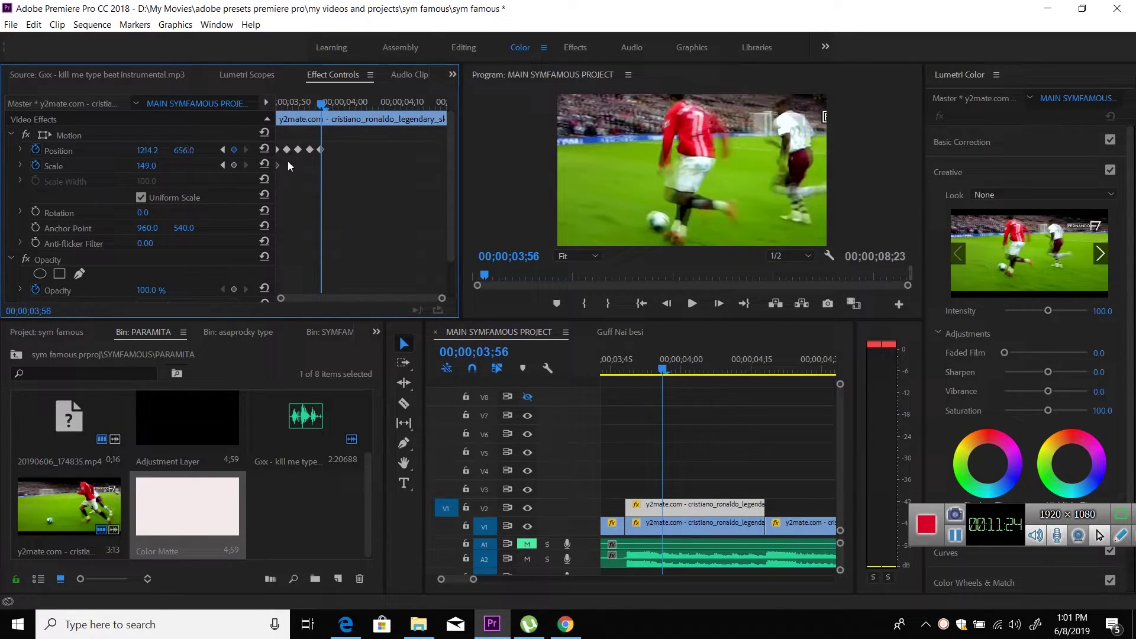
{"action": "key", "text": "Right"}
{"action": "key", "text": "Right"}
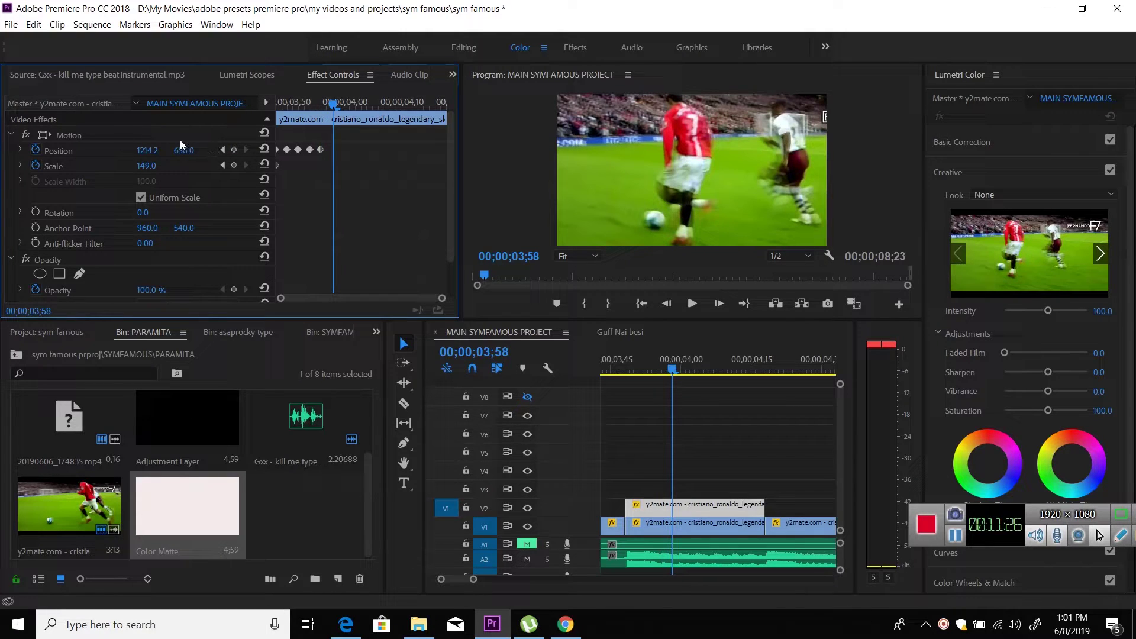
{"action": "left_click", "coordinate": [181, 152]}
{"action": "type", "text": "567"}
{"action": "key", "text": "Return"}
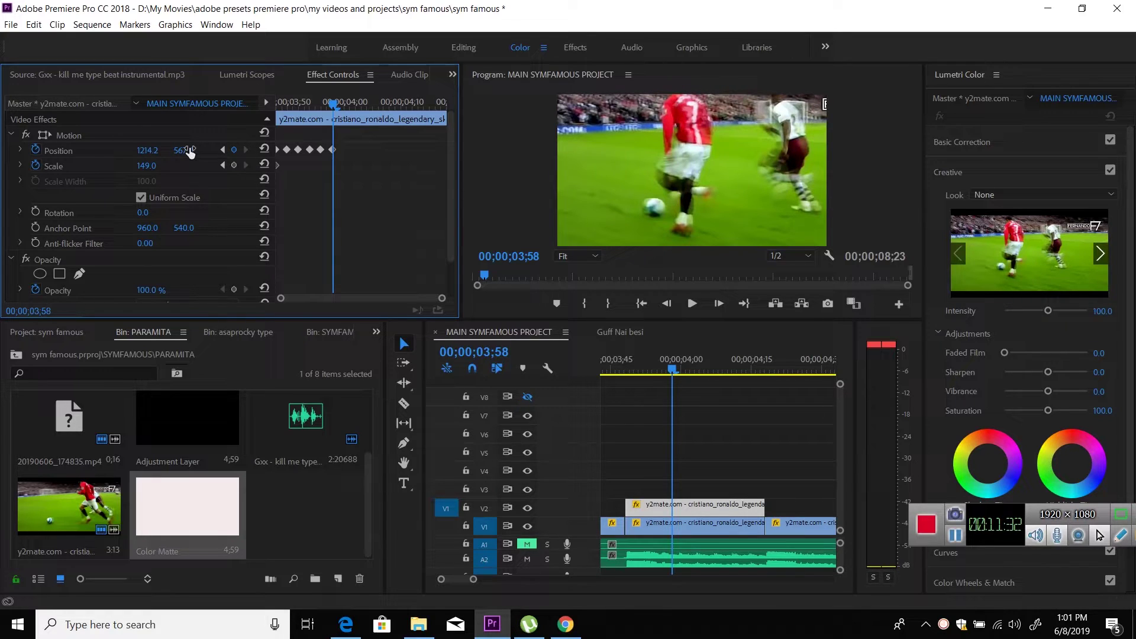
{"action": "key", "text": "Right"}
{"action": "key", "text": "Right"}
{"action": "left_click", "coordinate": [189, 151]}
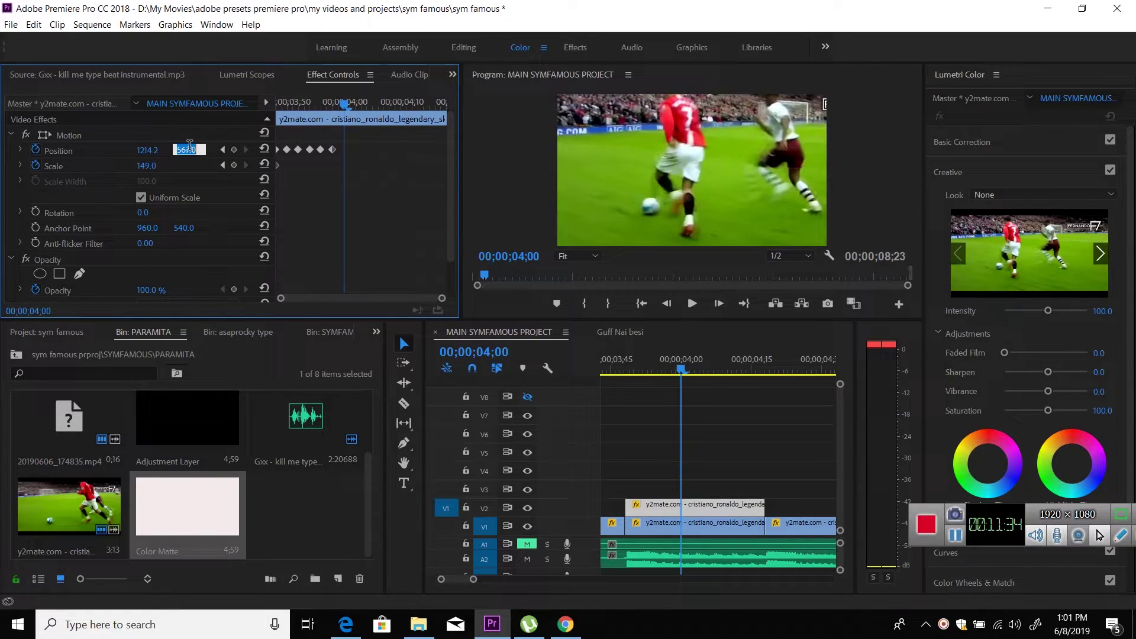
{"action": "type", "text": "676"}
{"action": "key", "text": "Return"}
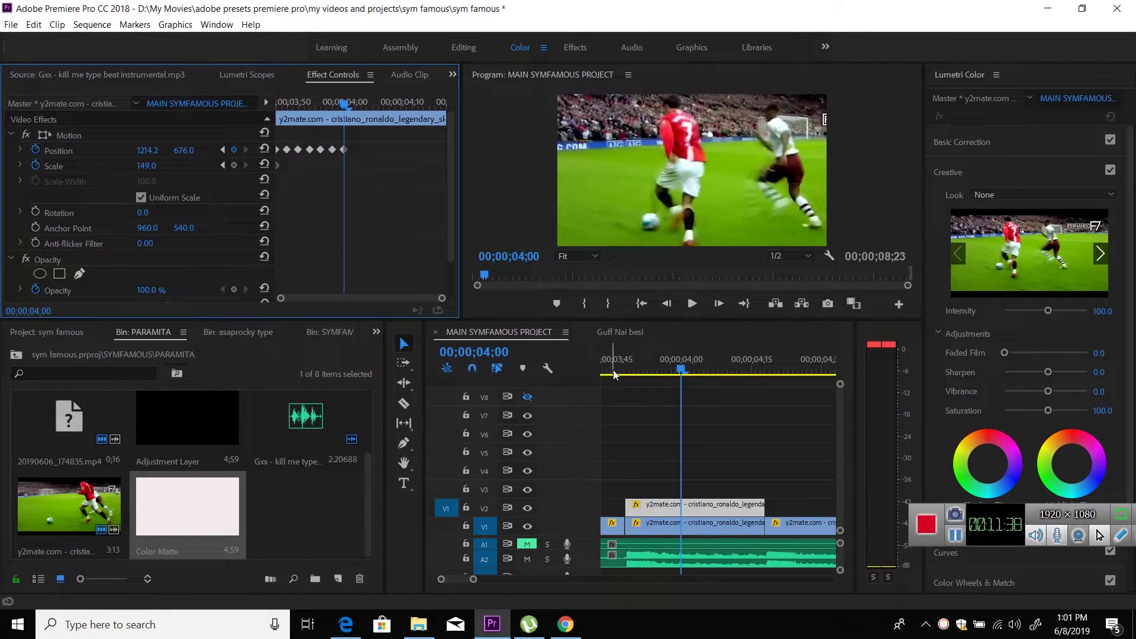
{"action": "key", "text": "space"}
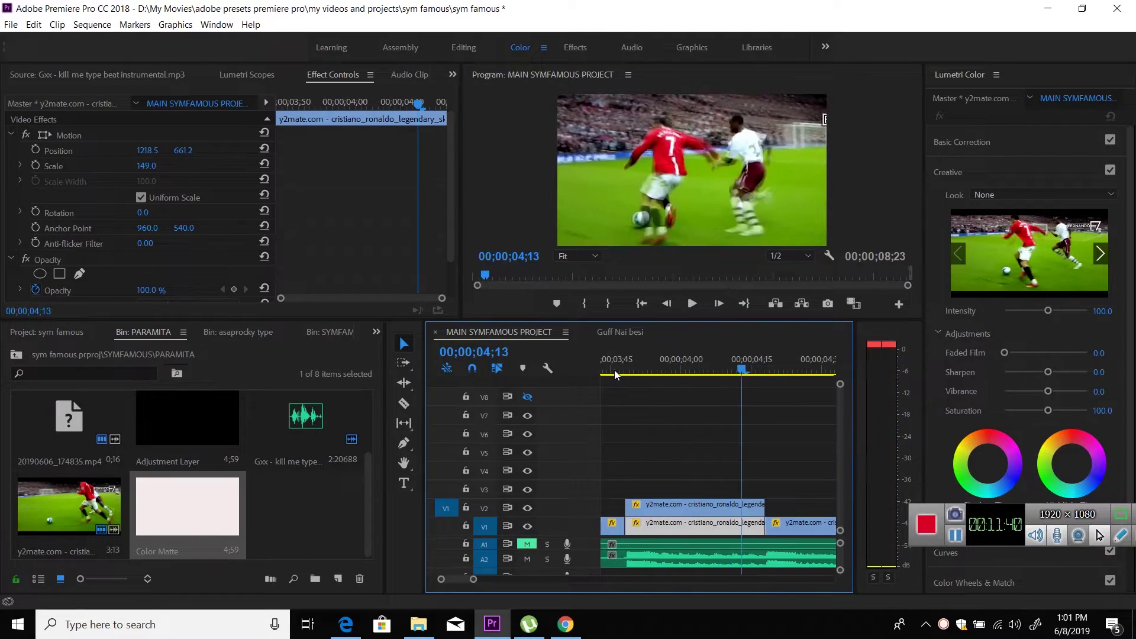
Razor the V2 copy every one or two frames from 3;50 through 3;56.
{"action": "left_click", "coordinate": [614, 370]}
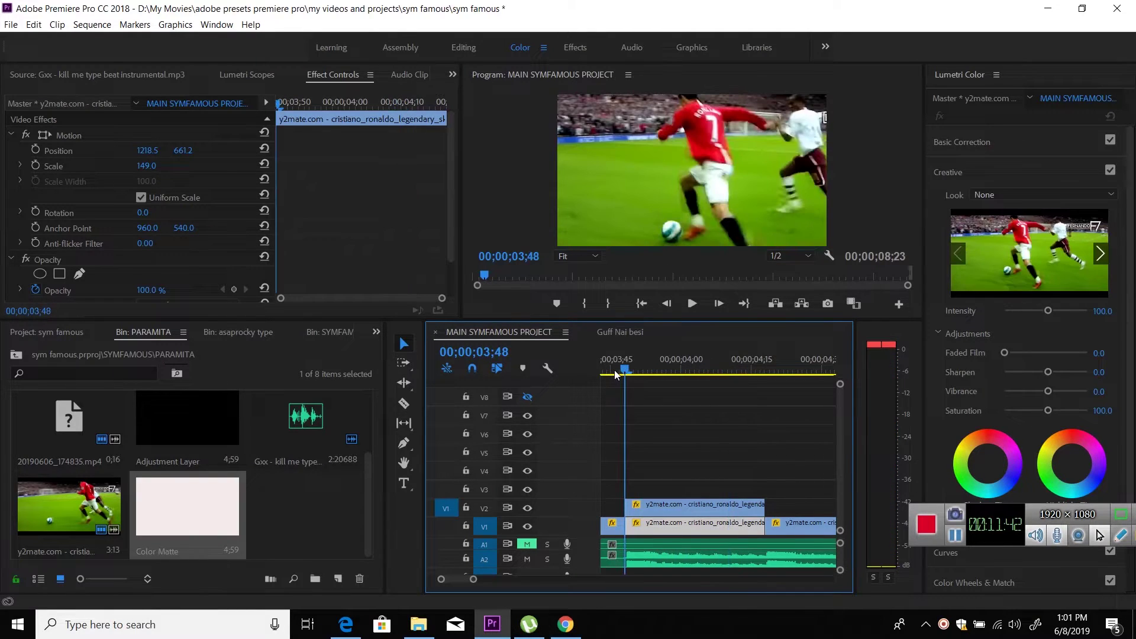
{"action": "left_click", "coordinate": [691, 501]}
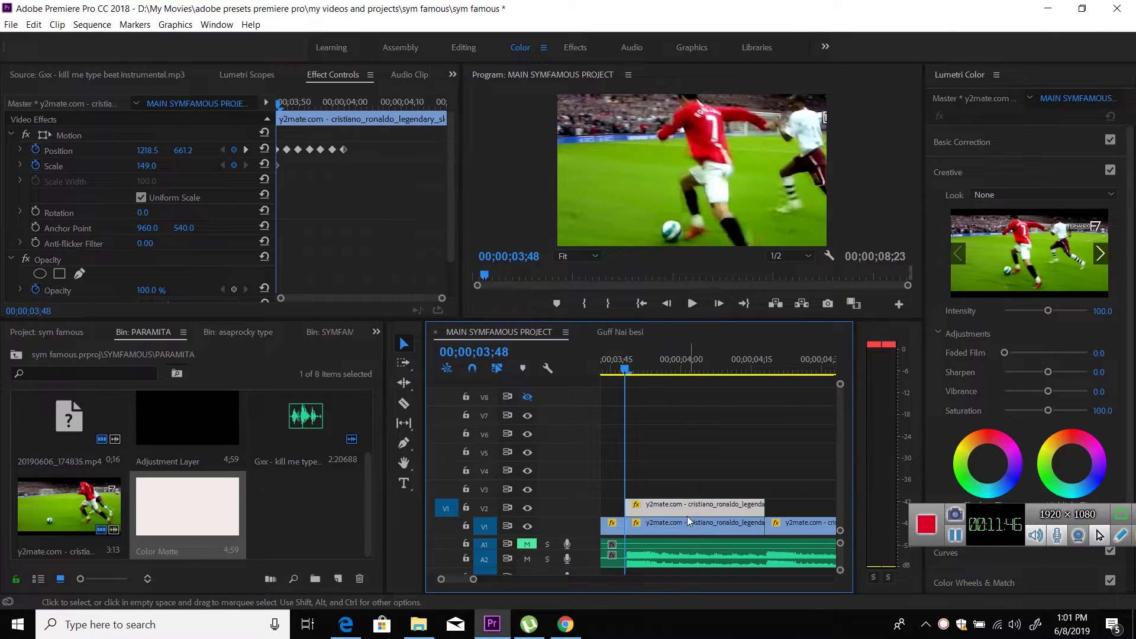
{"action": "key", "text": "Right"}
{"action": "key", "text": "Right"}
{"action": "key", "text": "c"}
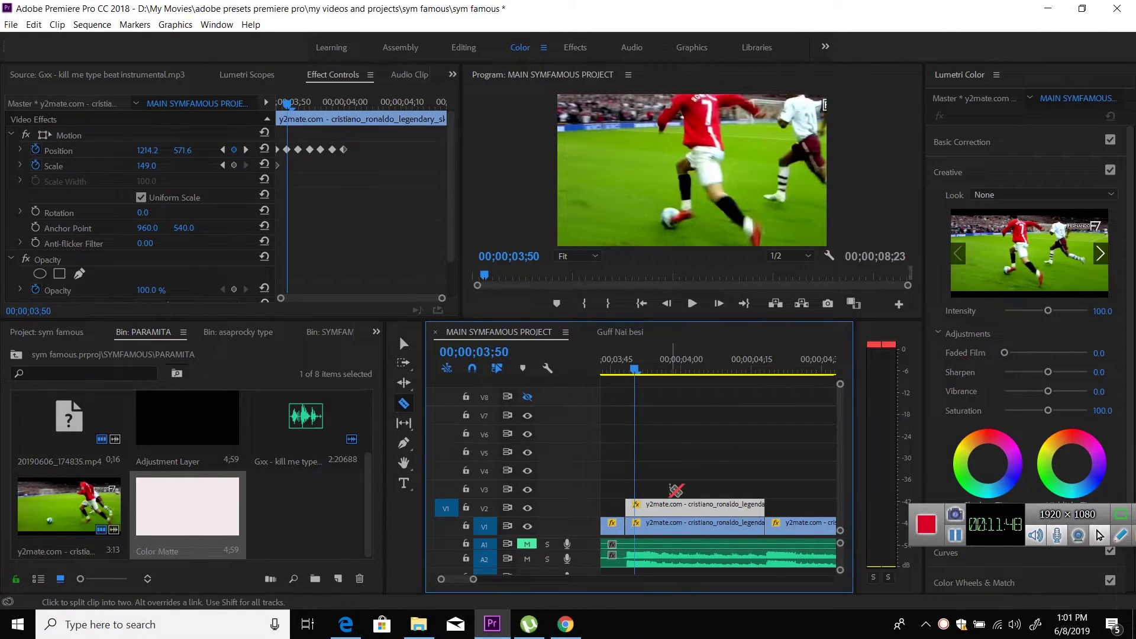
{"action": "left_click", "coordinate": [635, 508]}
{"action": "key", "text": "Right"}
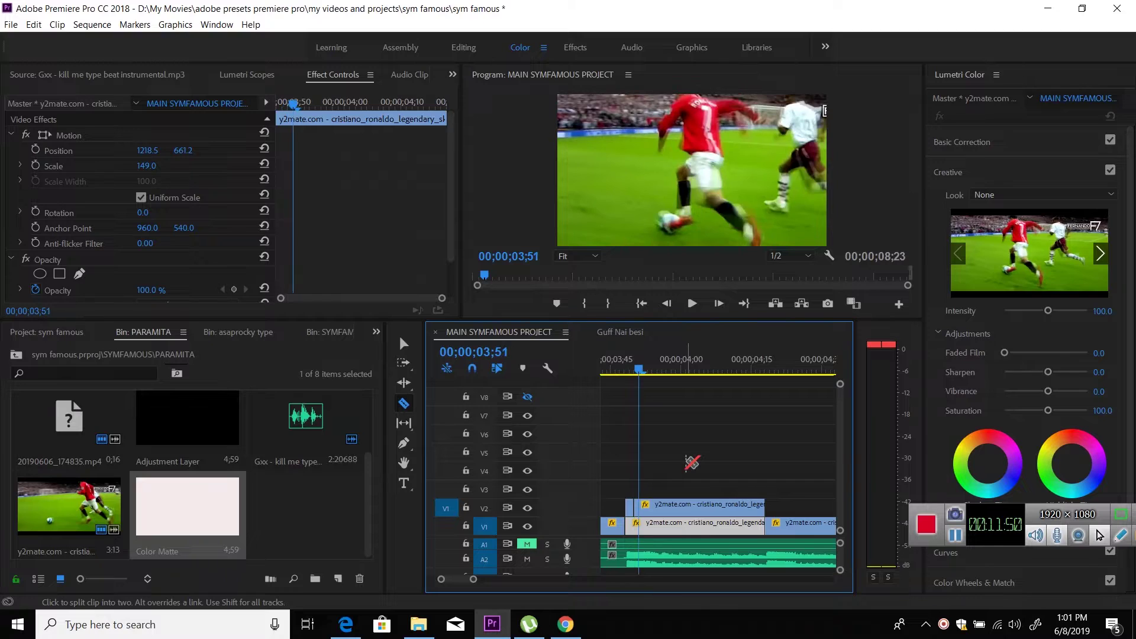
{"action": "key", "text": "Right"}
{"action": "left_click", "coordinate": [646, 509]}
{"action": "key", "text": "Right"}
{"action": "key", "text": "Right"}
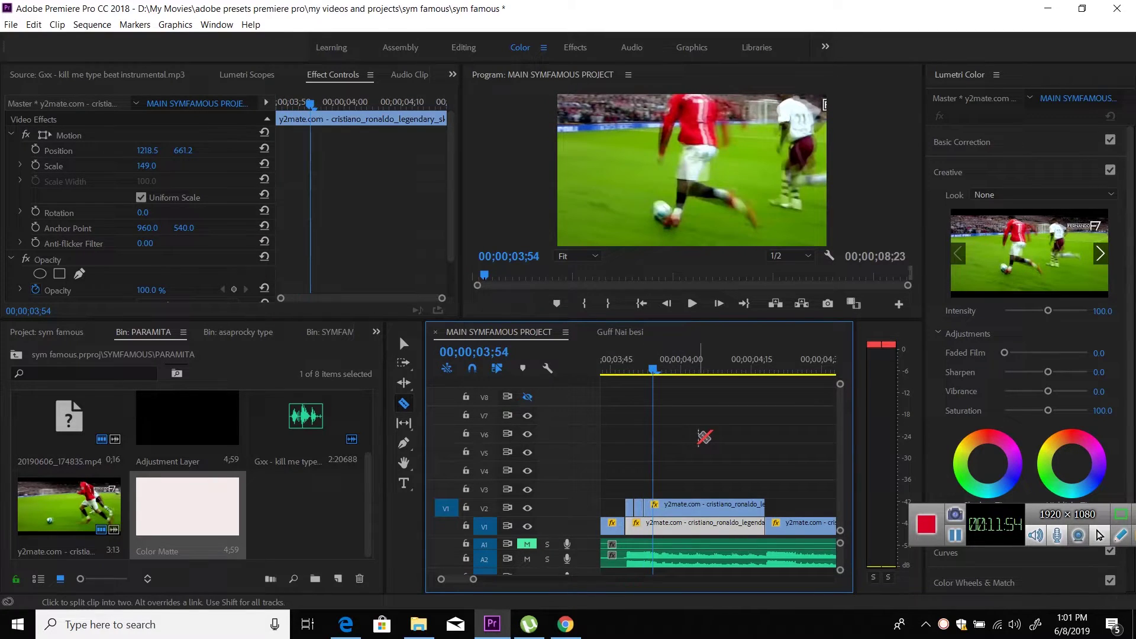
{"action": "left_click", "coordinate": [655, 508]}
{"action": "key", "text": "Right"}
{"action": "key", "text": "Right"}
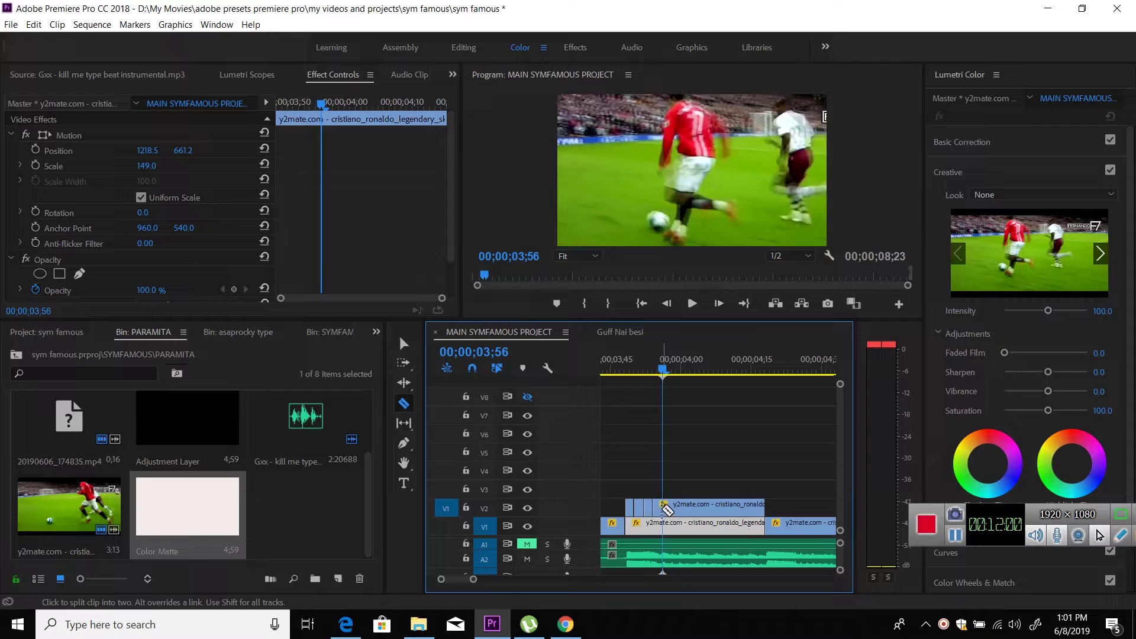
{"action": "left_click", "coordinate": [668, 508]}
Continue razoring the V2 copy at 3;58, 4;00, 4;02, 4;04 and about 4;06.
{"action": "key", "text": "Right"}
{"action": "key", "text": "Right"}
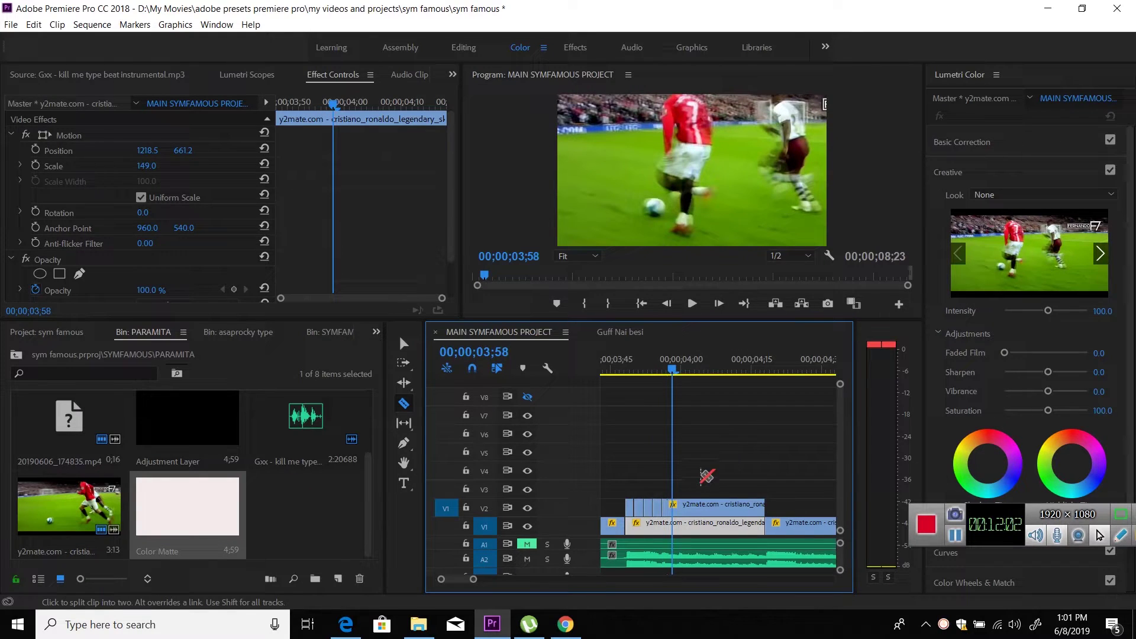
{"action": "left_click", "coordinate": [682, 506]}
{"action": "key", "text": "Right"}
{"action": "key", "text": "Right"}
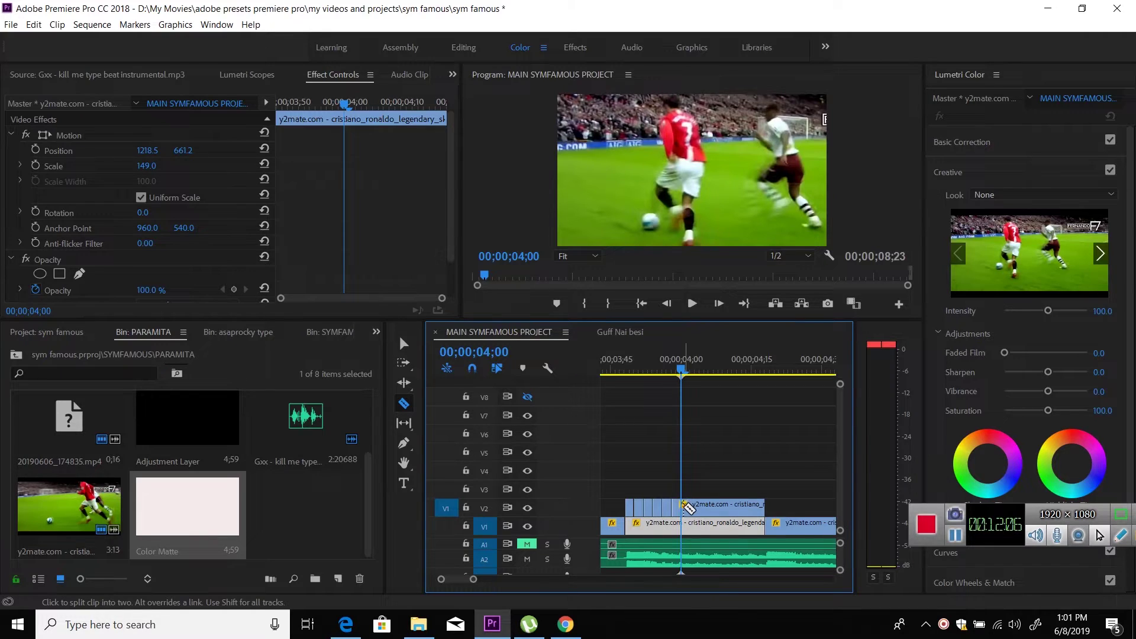
{"action": "left_click", "coordinate": [684, 506]}
{"action": "key", "text": "Right"}
{"action": "key", "text": "Right"}
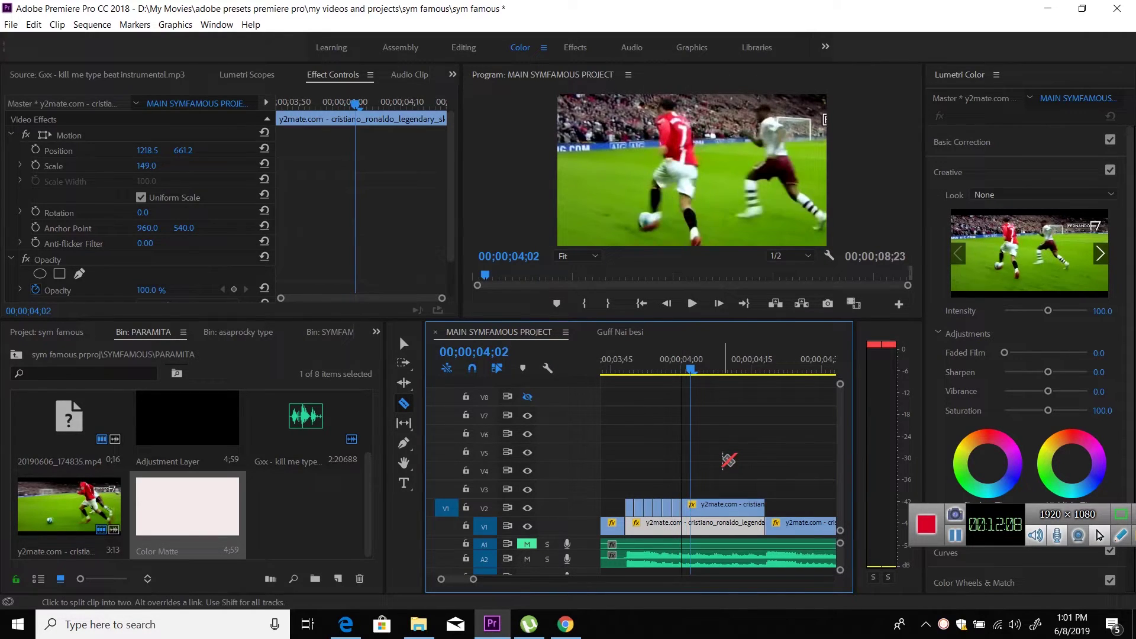
{"action": "left_click", "coordinate": [693, 508]}
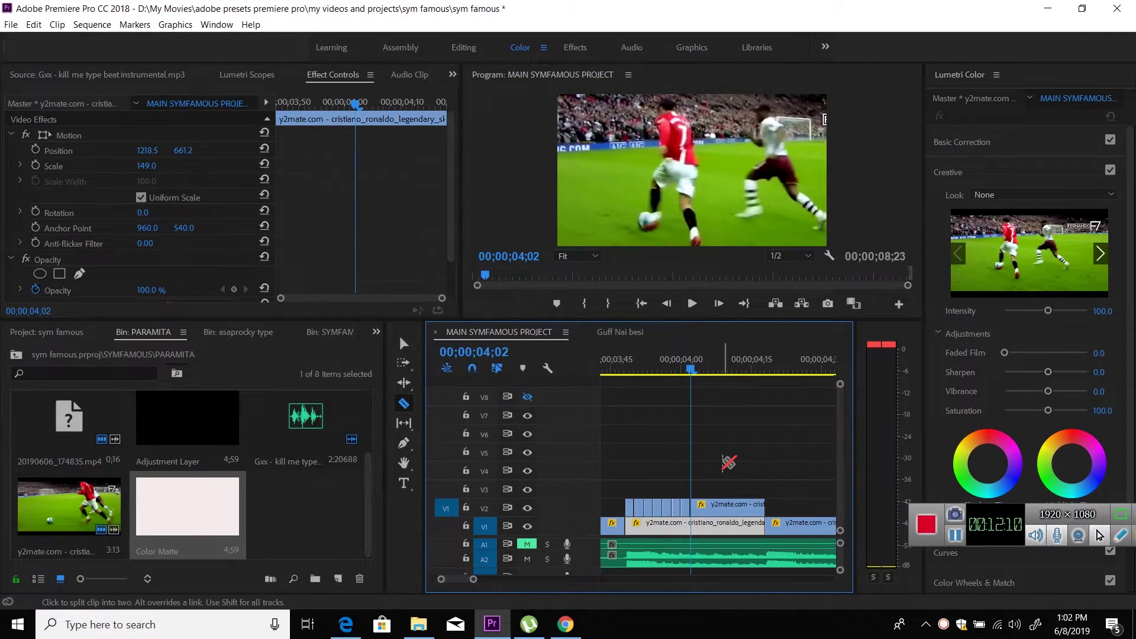
{"action": "key", "text": "Right"}
{"action": "key", "text": "Right"}
{"action": "left_click", "coordinate": [700, 508]}
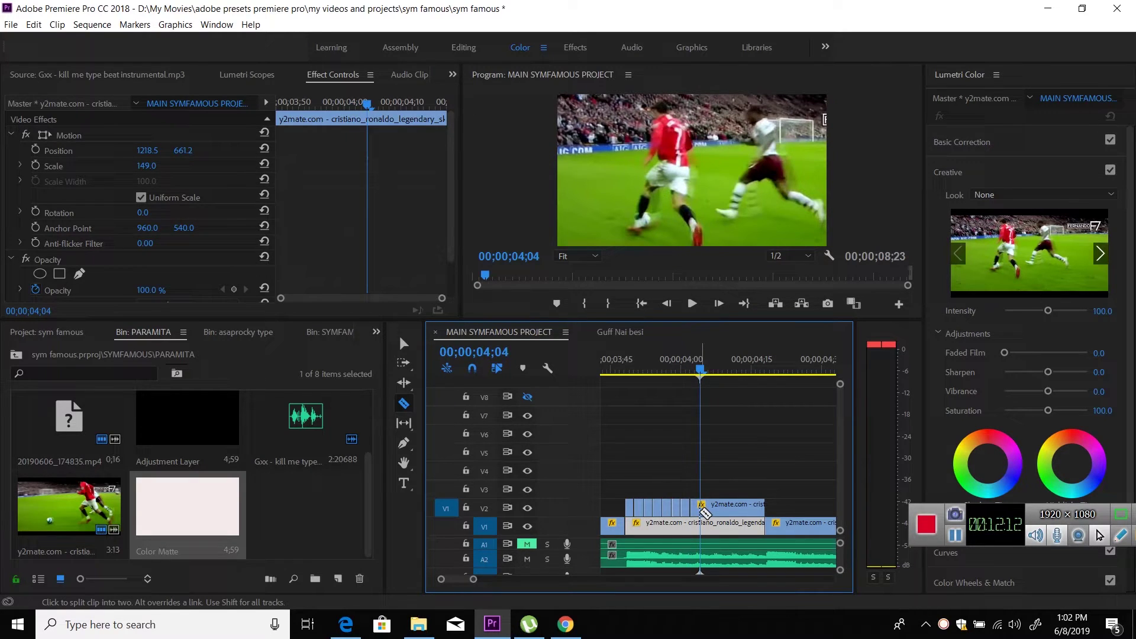
{"action": "key", "text": "Right"}
{"action": "key", "text": "Right"}
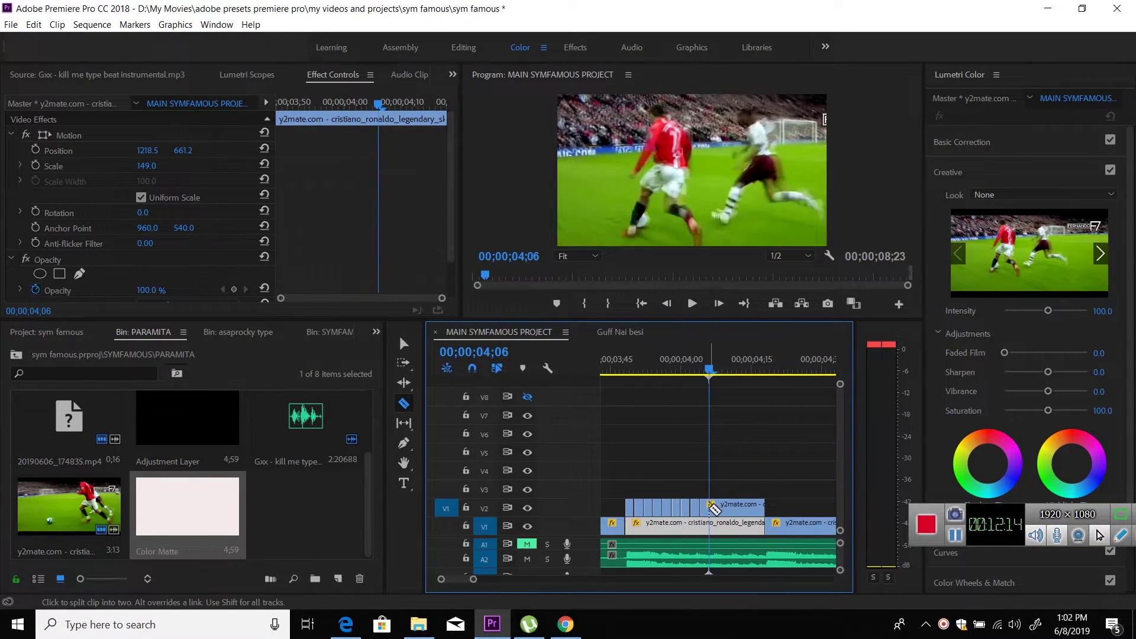
{"action": "left_click", "coordinate": [711, 508]}
{"action": "key", "text": "v"}
{"action": "left_click", "coordinate": [637, 508]}
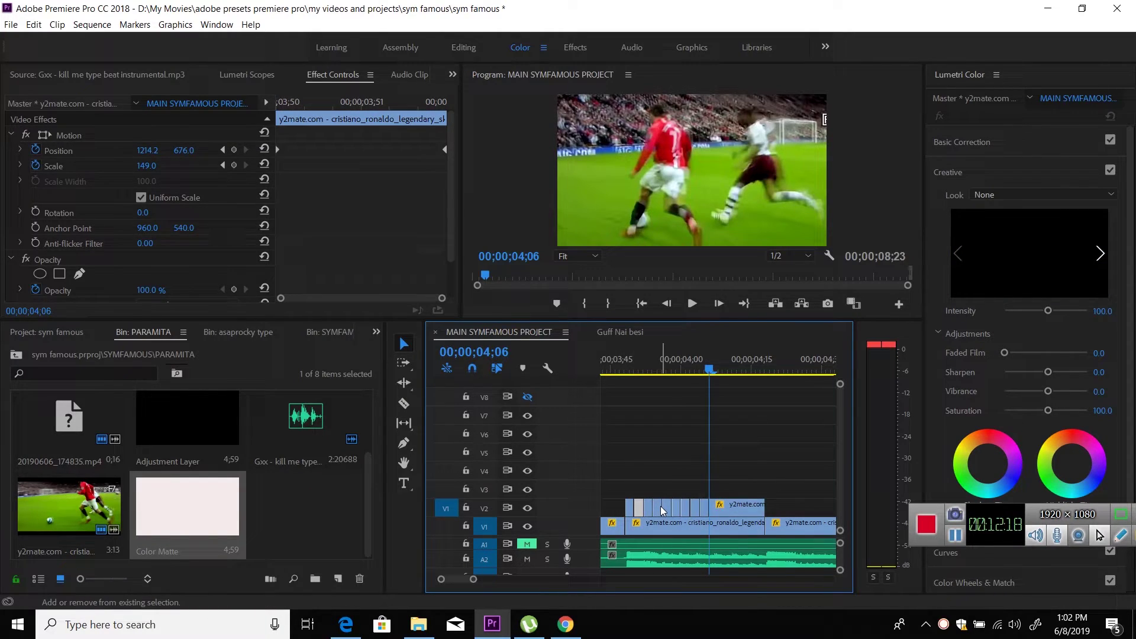
{"action": "left_click", "coordinate": [662, 508], "text": "shift"}
{"action": "left_click", "coordinate": [677, 511], "text": "shift"}
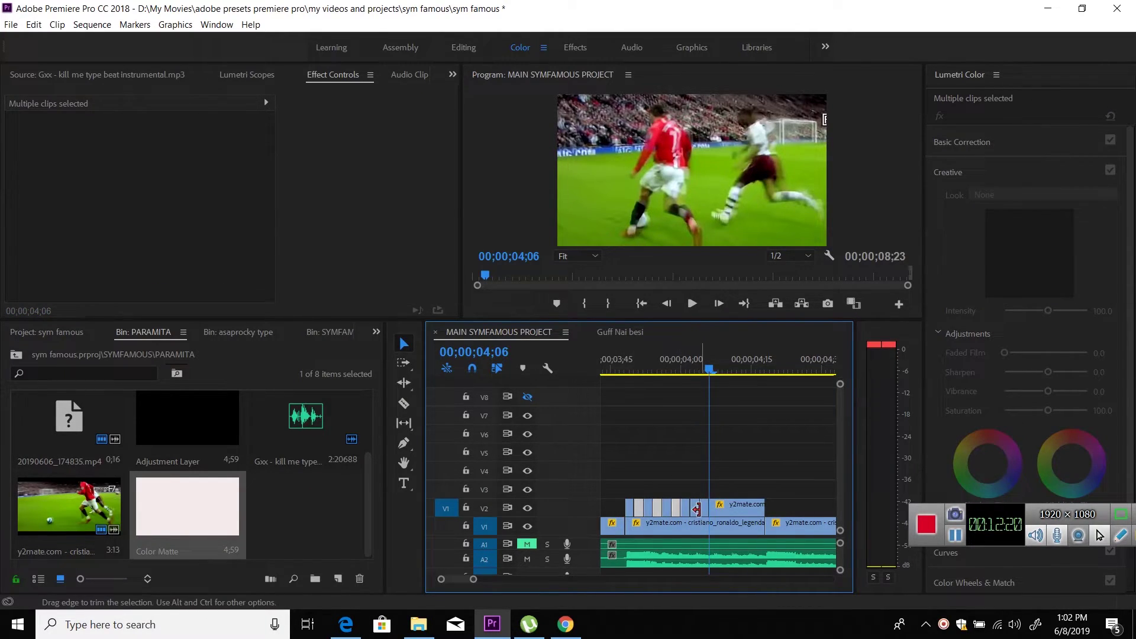
{"action": "key", "text": "Delete"}
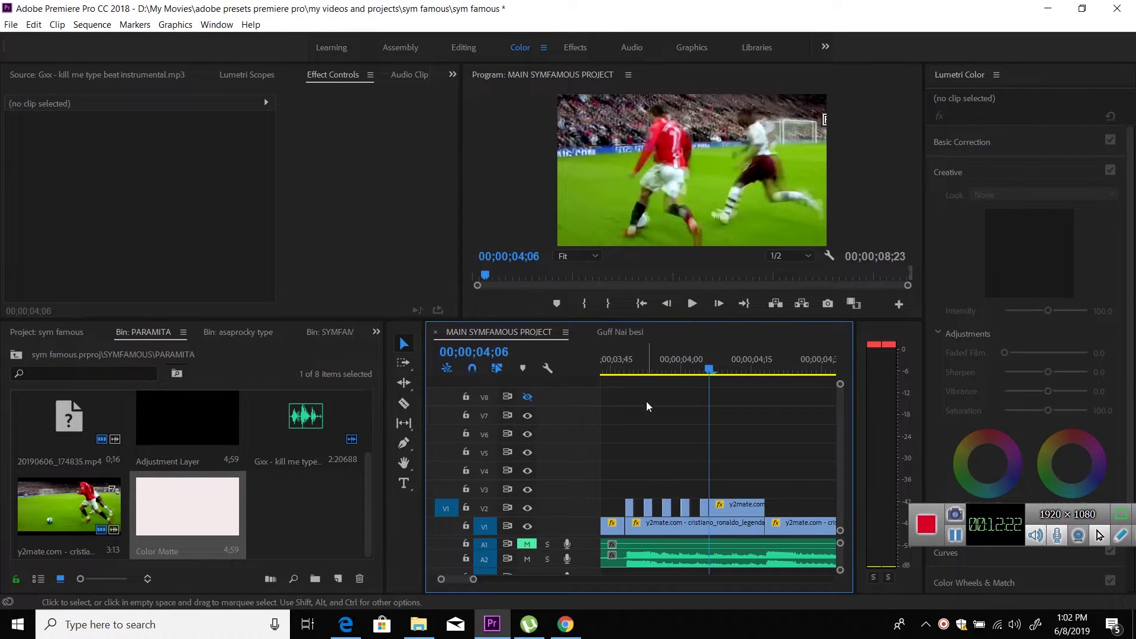
{"action": "left_click", "coordinate": [627, 360]}
{"action": "key", "text": "space"}
{"action": "key", "text": "space"}
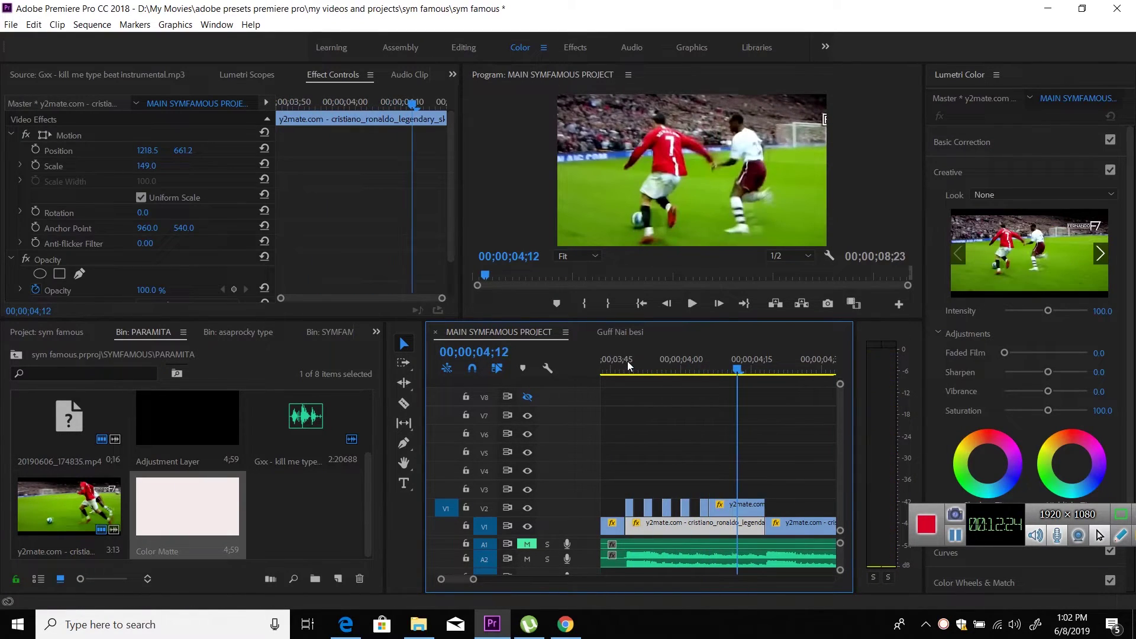
{"action": "left_click", "coordinate": [613, 360]}
{"action": "key", "text": "space"}
{"action": "key", "text": "space"}
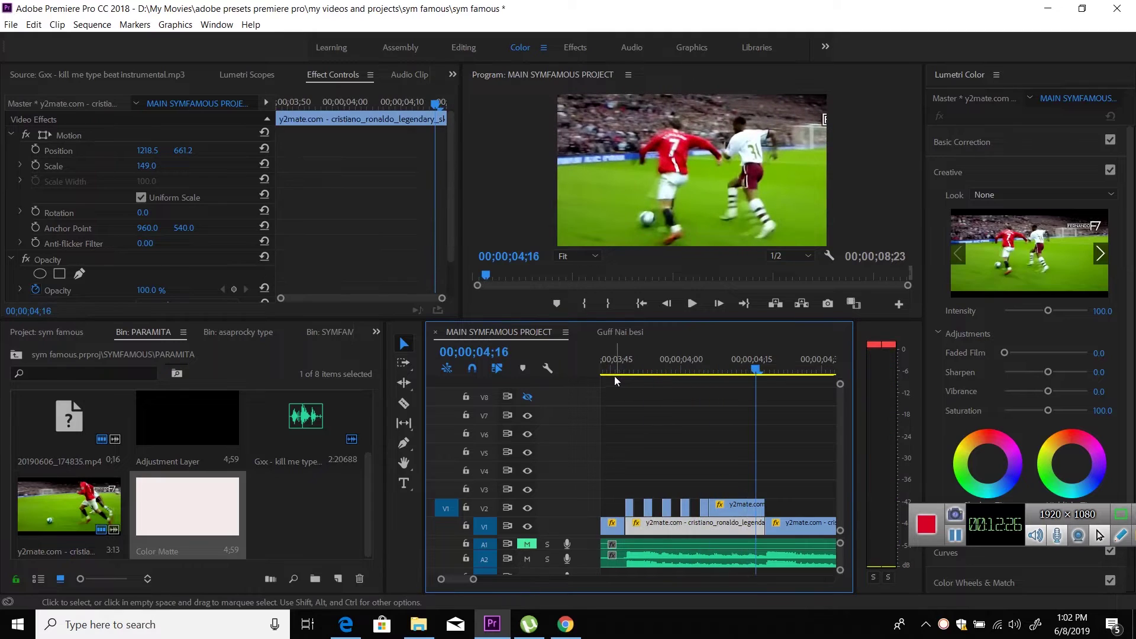
{"action": "left_click_drag", "start_coordinate": [609, 359], "coordinate": [695, 372]}
{"action": "left_click", "coordinate": [621, 361]}
{"action": "key", "text": "space"}
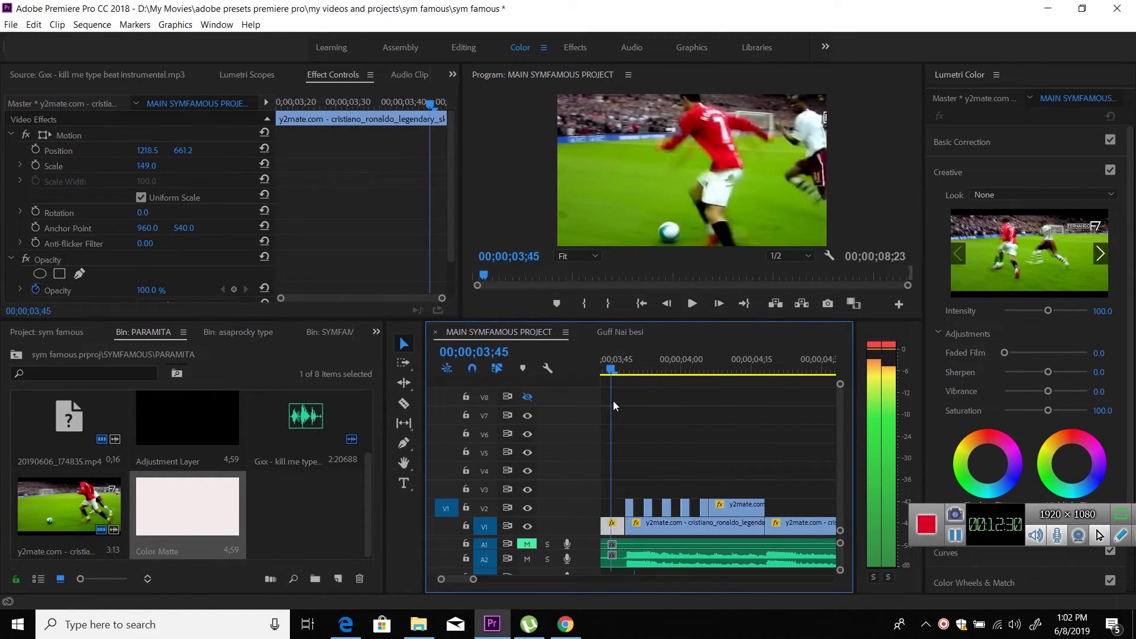
{"action": "left_click", "coordinate": [621, 373]}
{"action": "key", "text": "space"}
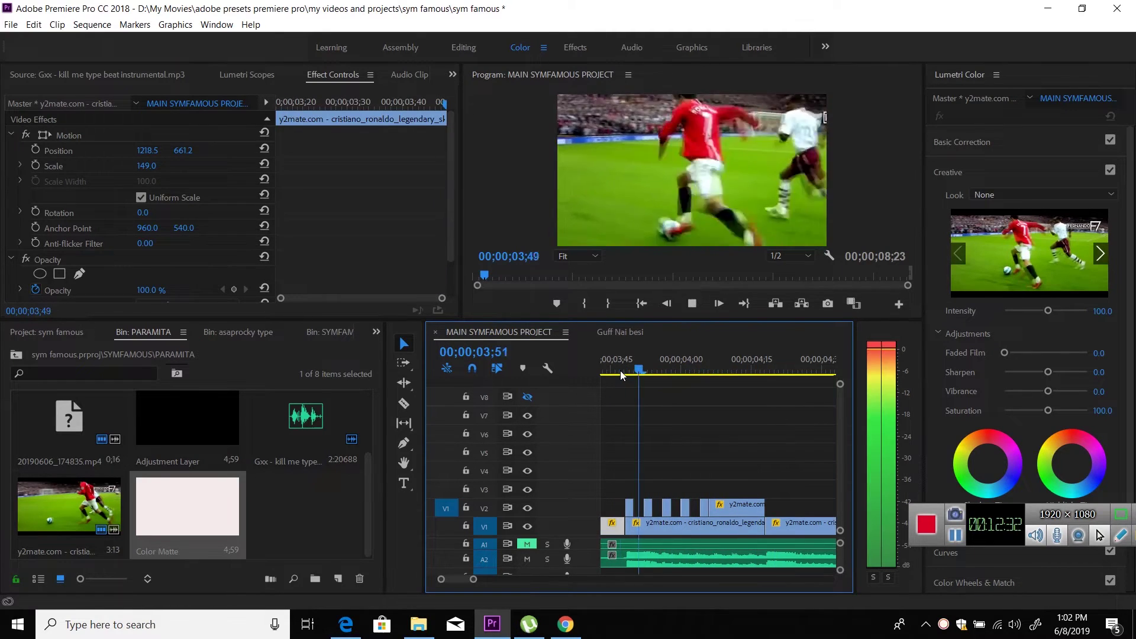
{"action": "key", "text": "space"}
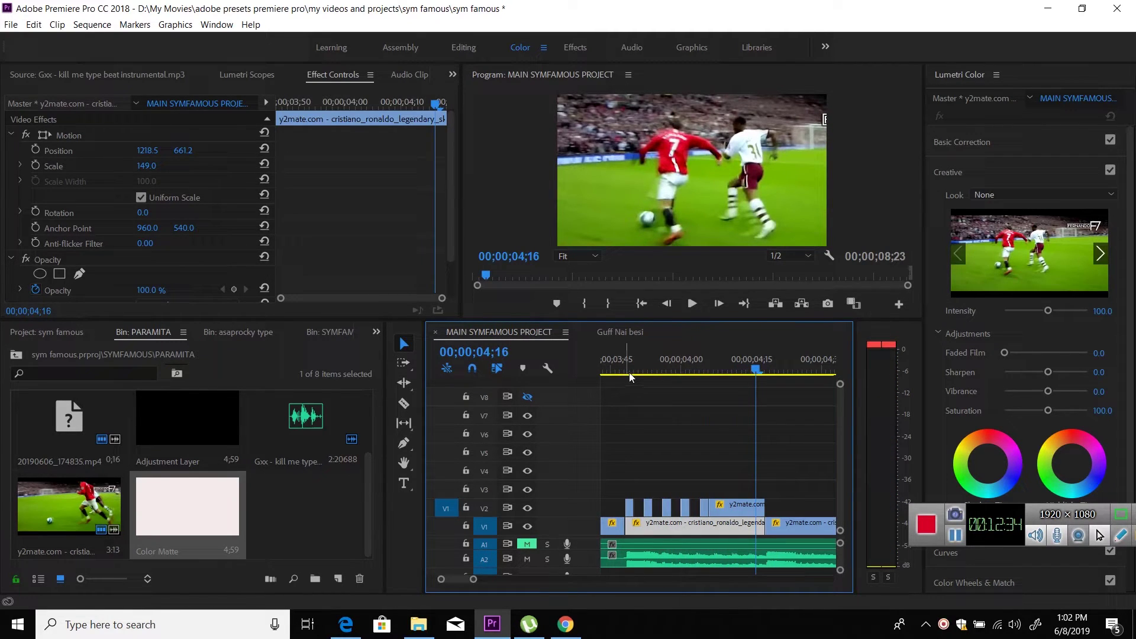
{"action": "left_click", "coordinate": [614, 373]}
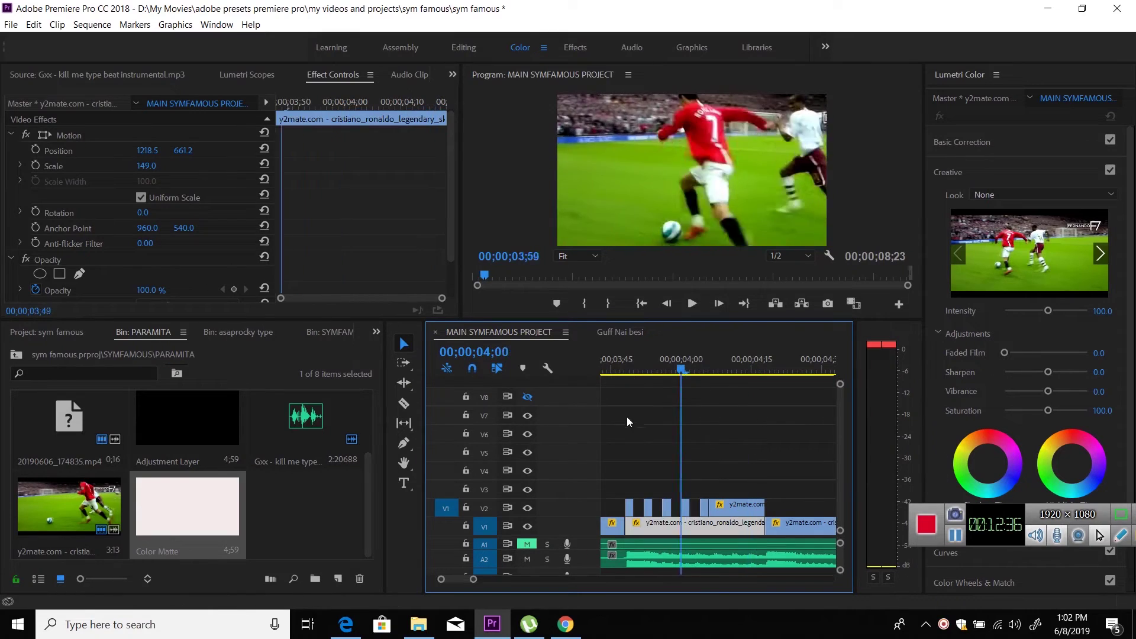
{"action": "key", "text": "space"}
{"action": "key", "text": "space"}
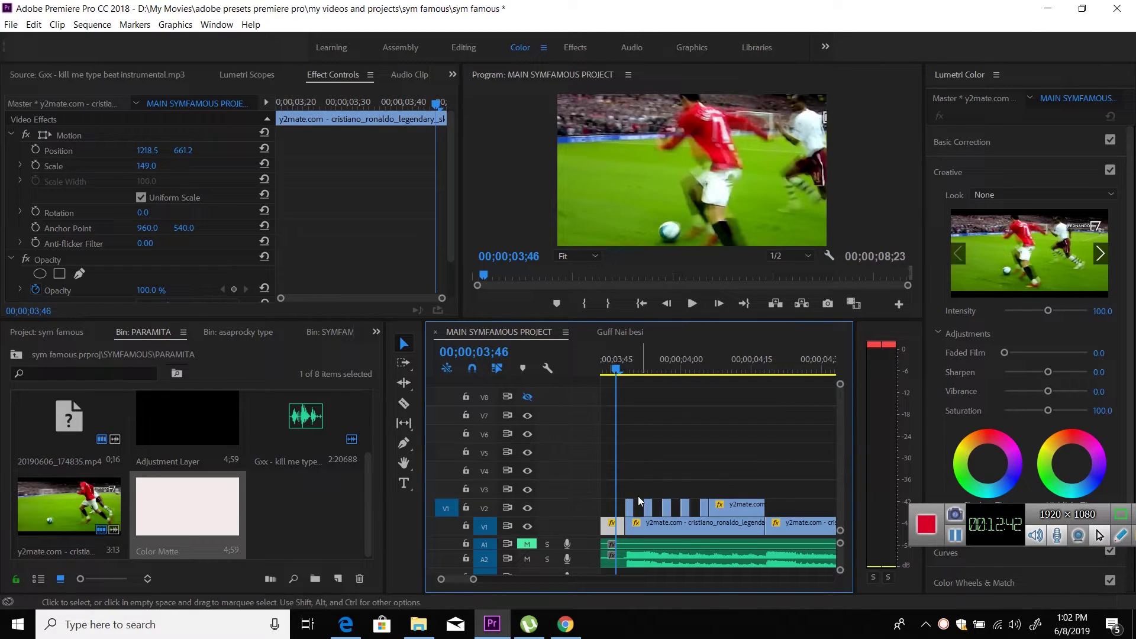
{"action": "left_click_drag", "start_coordinate": [622, 489], "coordinate": [701, 511]}
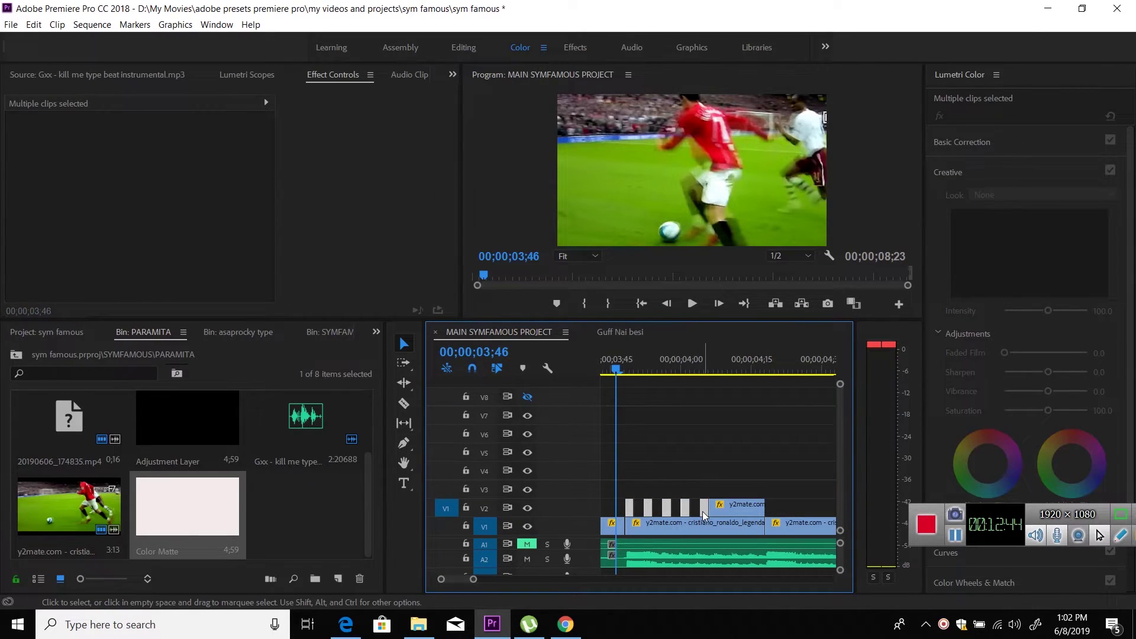
Delete the small V2 pieces and Alt-duplicate the V1 football clip onto V2, selecting the copy.
{"action": "key", "text": "Delete"}
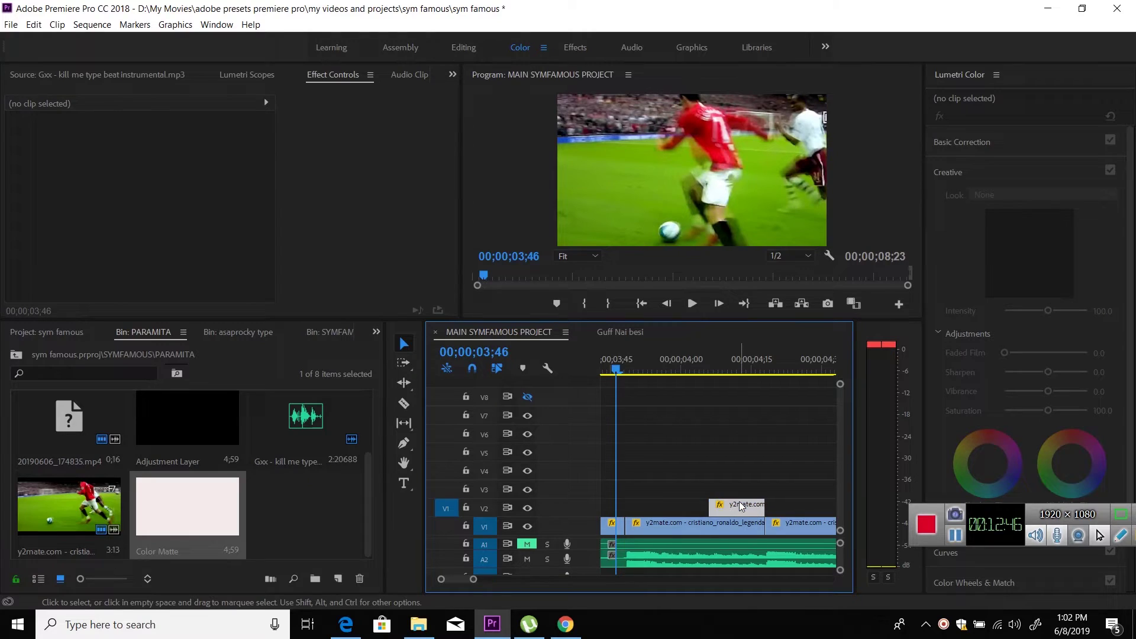
{"action": "left_click", "coordinate": [739, 505]}
{"action": "key", "text": "Delete"}
{"action": "left_click", "coordinate": [701, 532]}
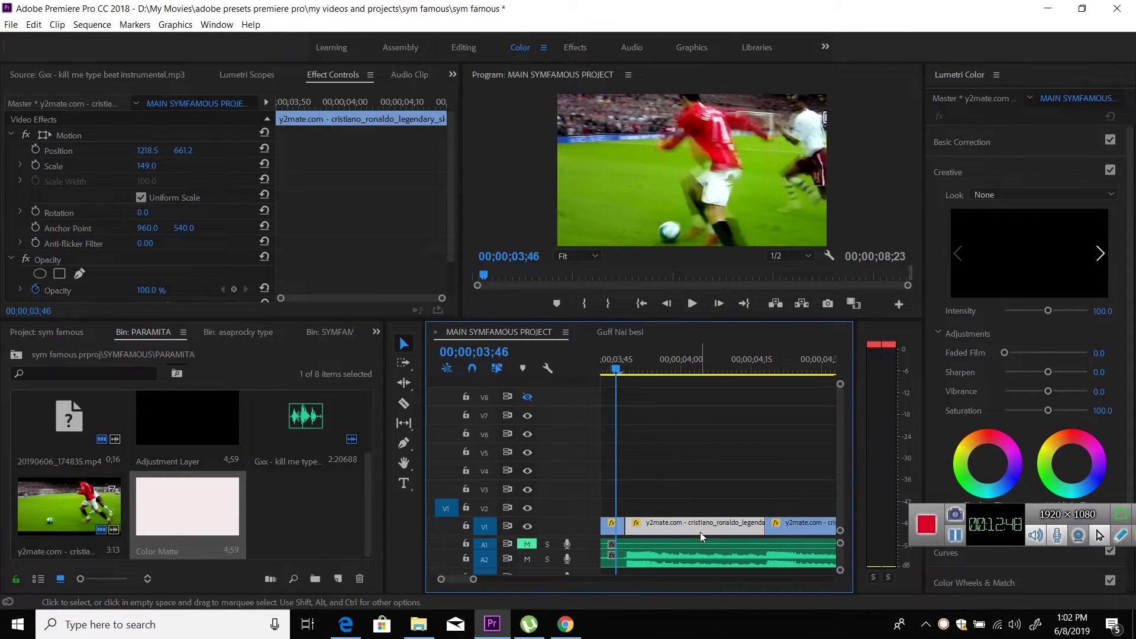
{"action": "left_click_drag", "start_coordinate": [700, 532], "coordinate": [700, 512], "text": "alt"}
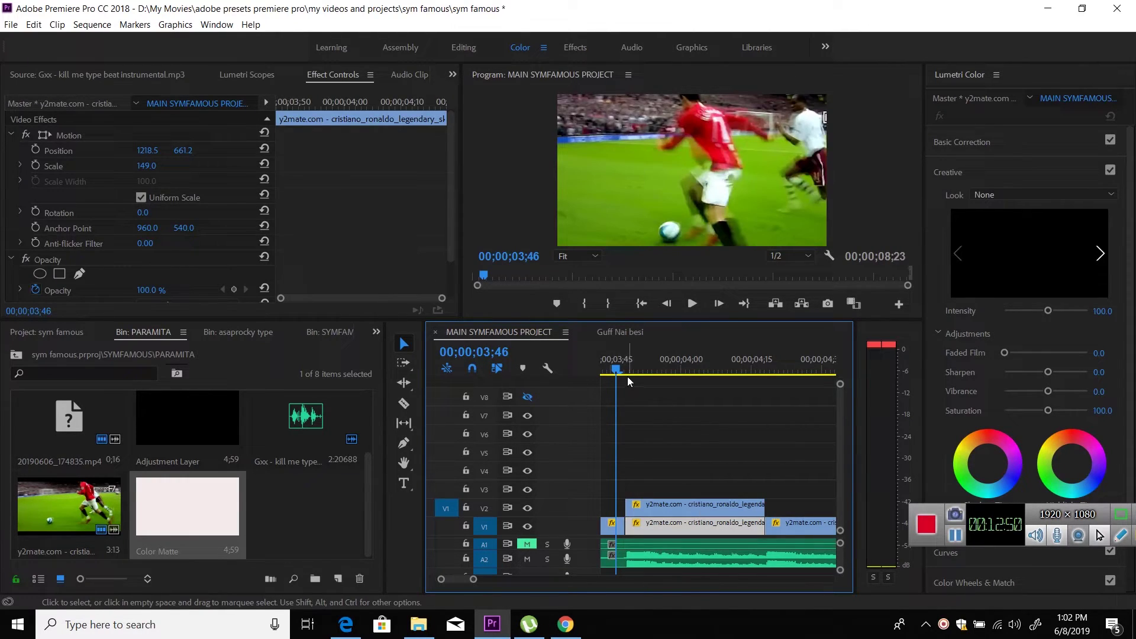
{"action": "left_click_drag", "start_coordinate": [616, 373], "coordinate": [667, 373]}
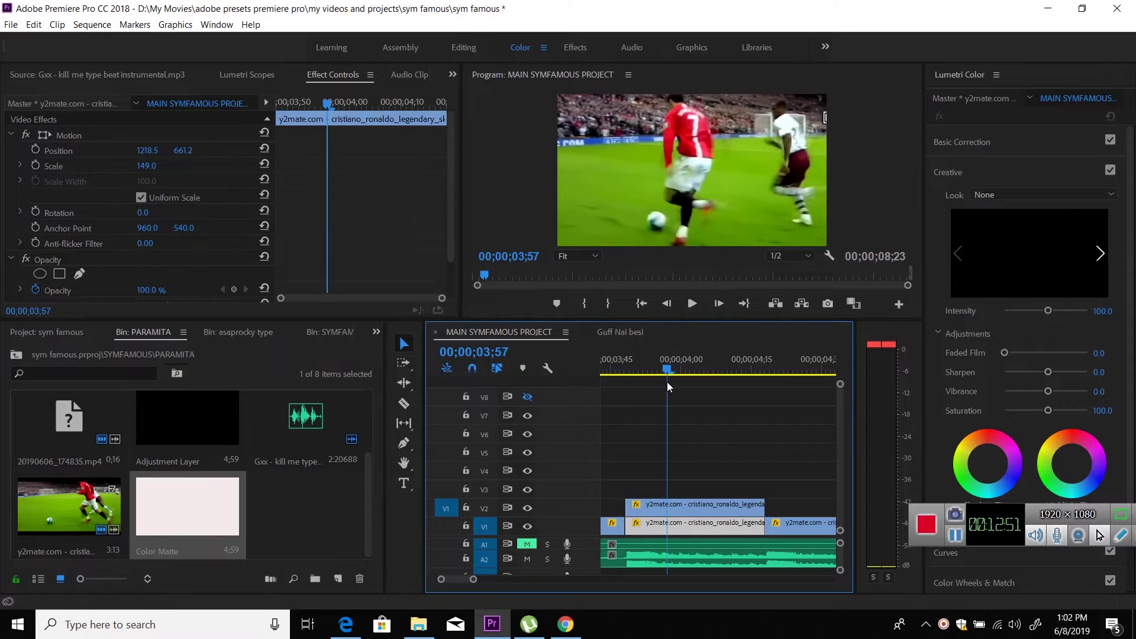
{"action": "left_click", "coordinate": [690, 509]}
Scale the V2 duplicate to 198 and set its Opacity blend mode to Screen.
{"action": "left_click_drag", "start_coordinate": [147, 166], "coordinate": [159, 165]}
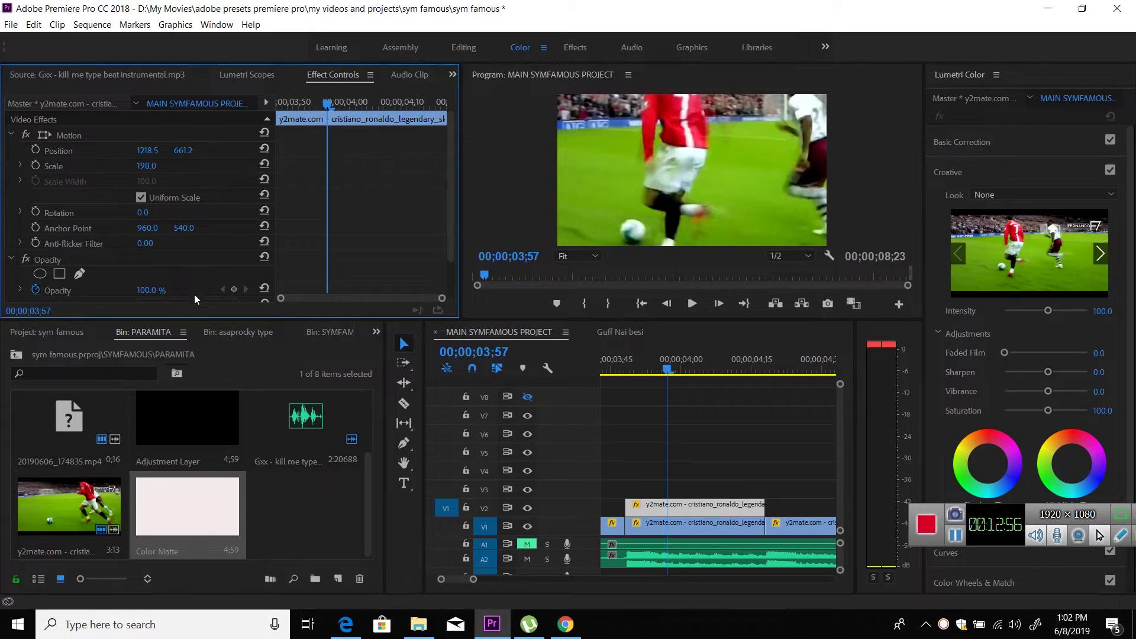
{"action": "left_click_drag", "start_coordinate": [448, 239], "coordinate": [448, 286]}
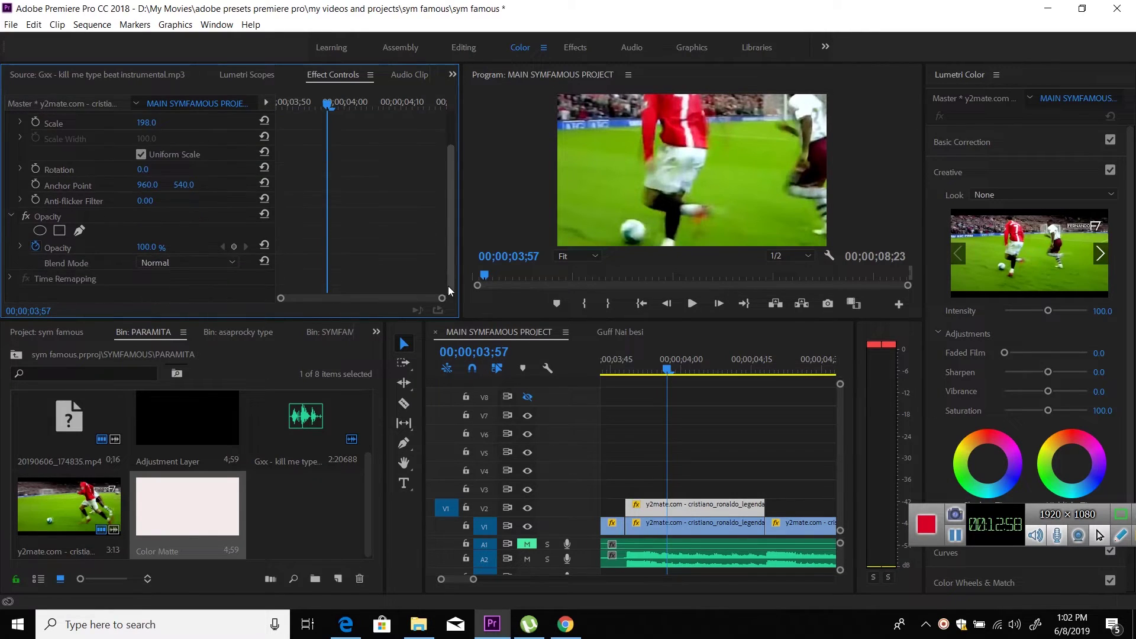
{"action": "left_click", "coordinate": [200, 262]}
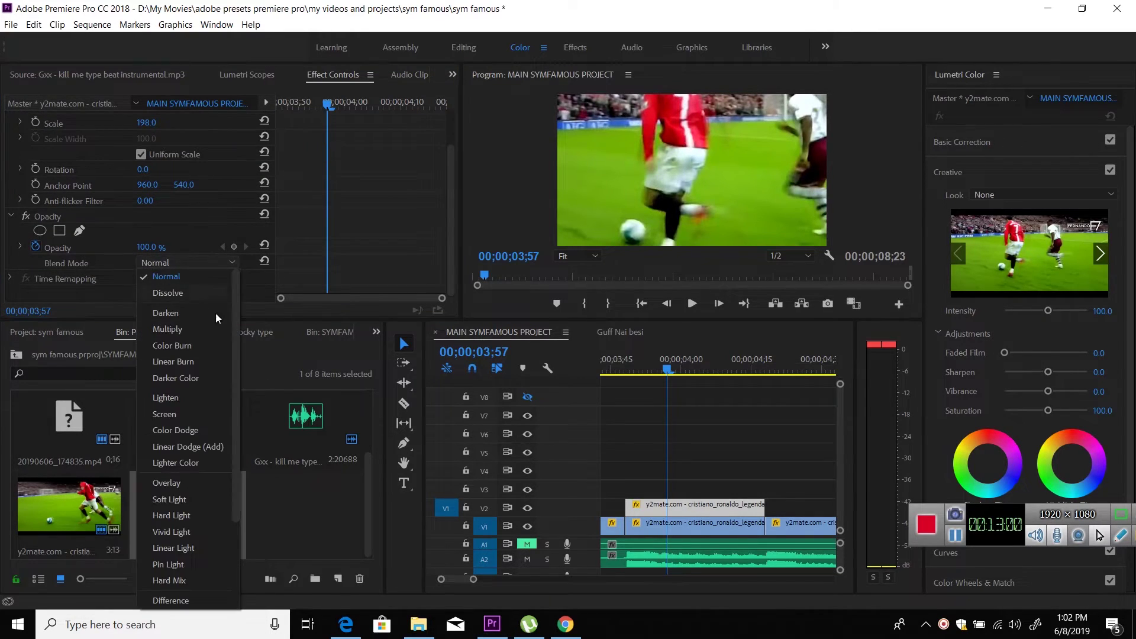
{"action": "left_click", "coordinate": [206, 412]}
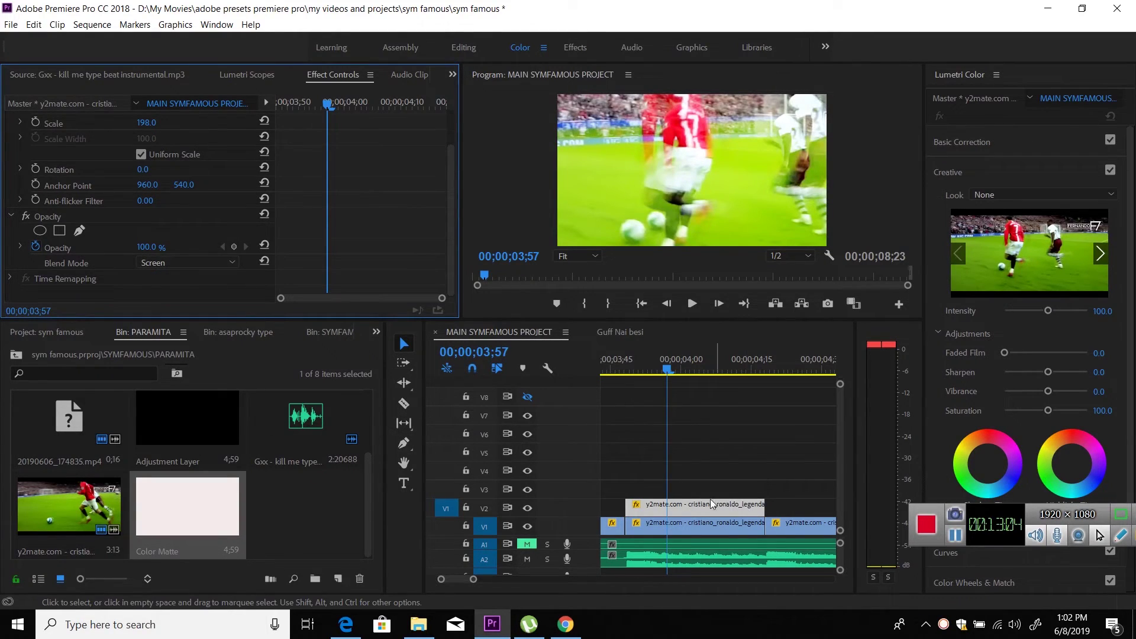
{"action": "left_click", "coordinate": [642, 359]}
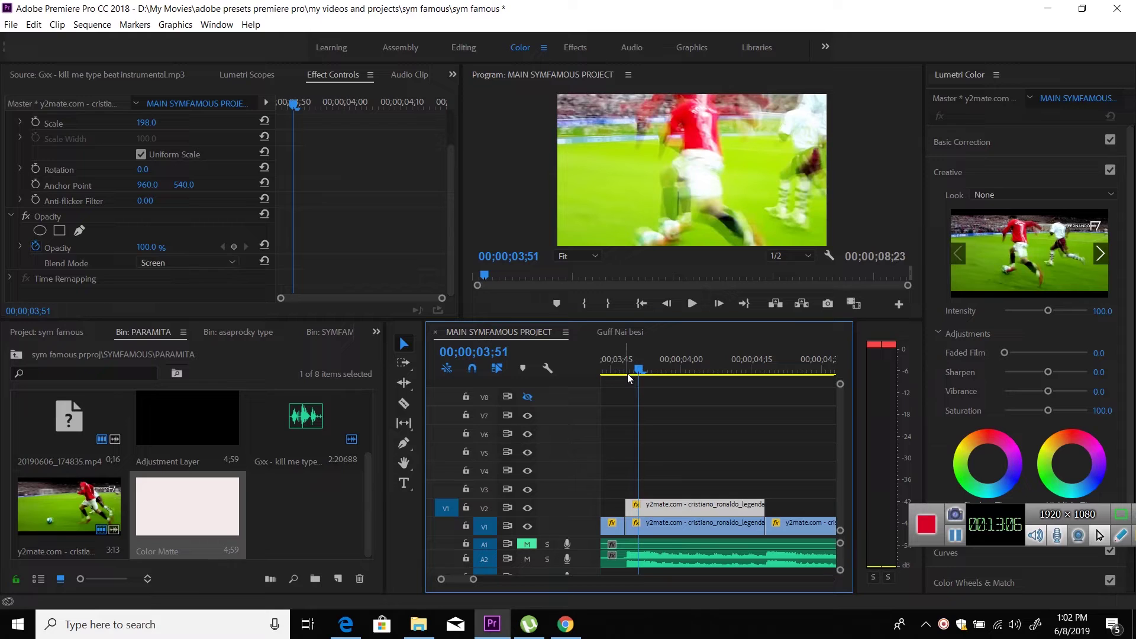
Razor the Screen-blended V2 copy at successive frames from its start up to about 4;08.
{"action": "left_click", "coordinate": [662, 504]}
{"action": "key", "text": "c"}
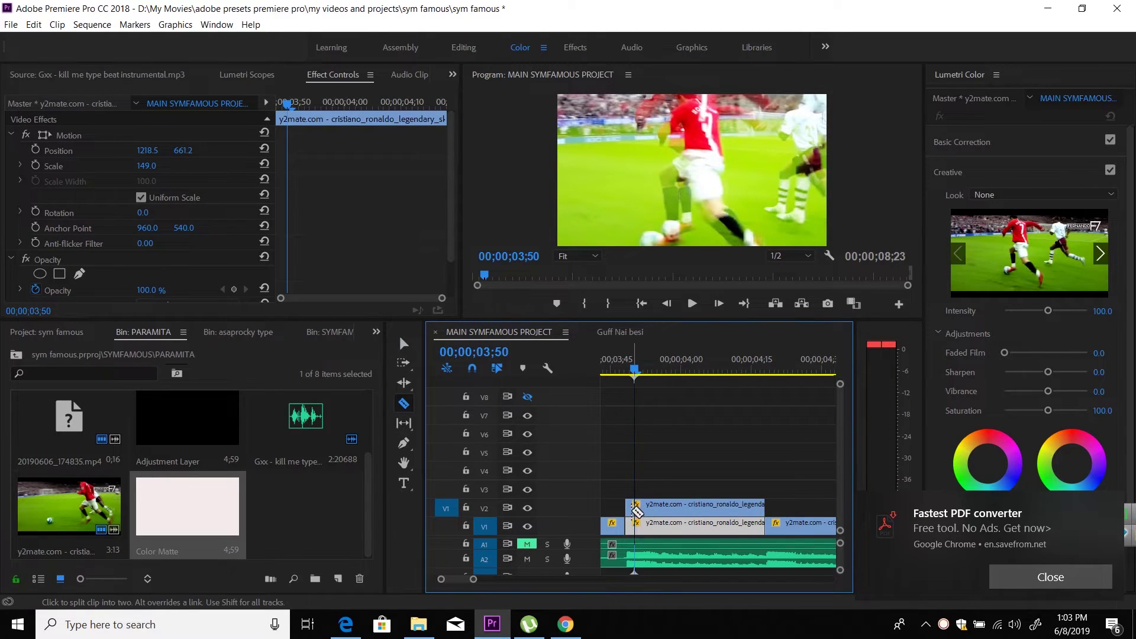
{"action": "left_click", "coordinate": [637, 507]}
{"action": "key", "text": "Right"}
{"action": "key", "text": "Right"}
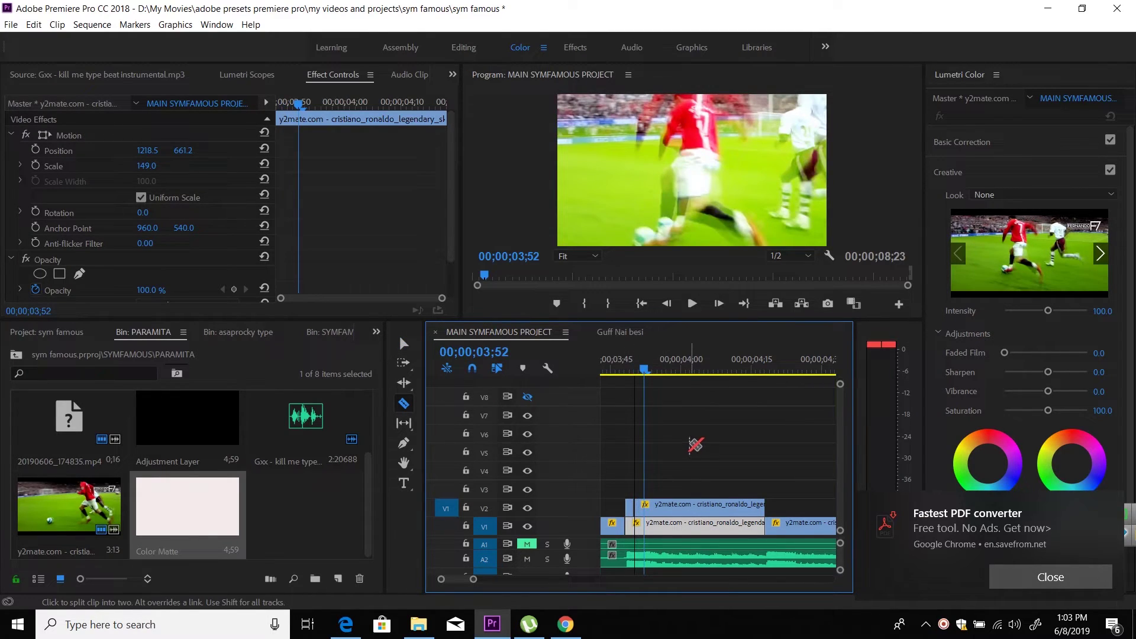
{"action": "left_click", "coordinate": [645, 508]}
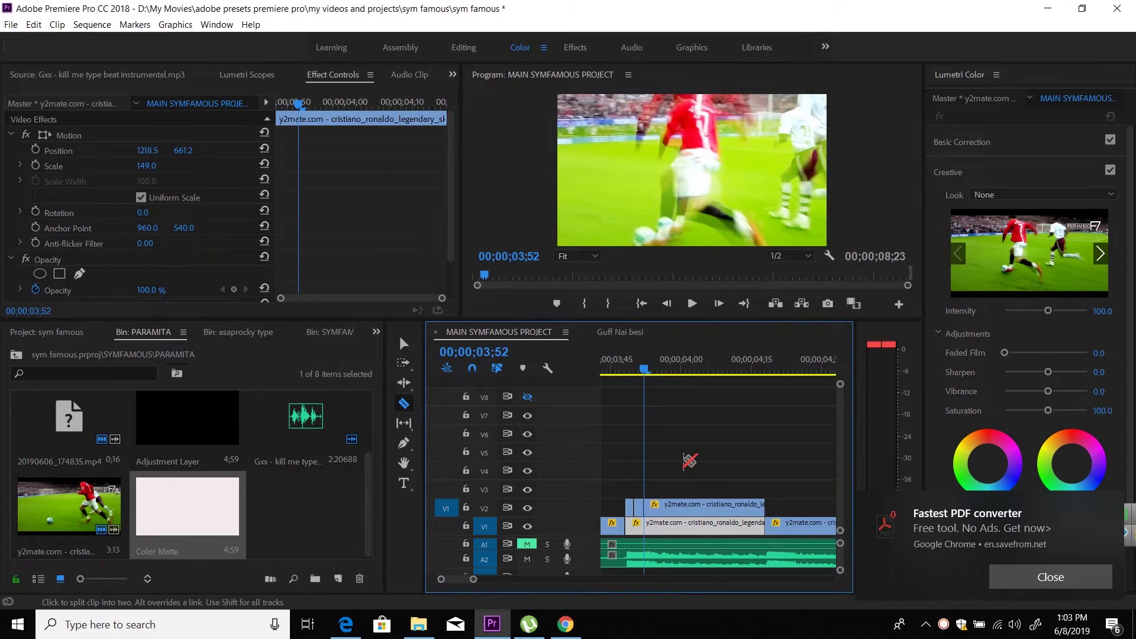
{"action": "key", "text": "Right"}
{"action": "key", "text": "Right"}
{"action": "left_click", "coordinate": [654, 508]}
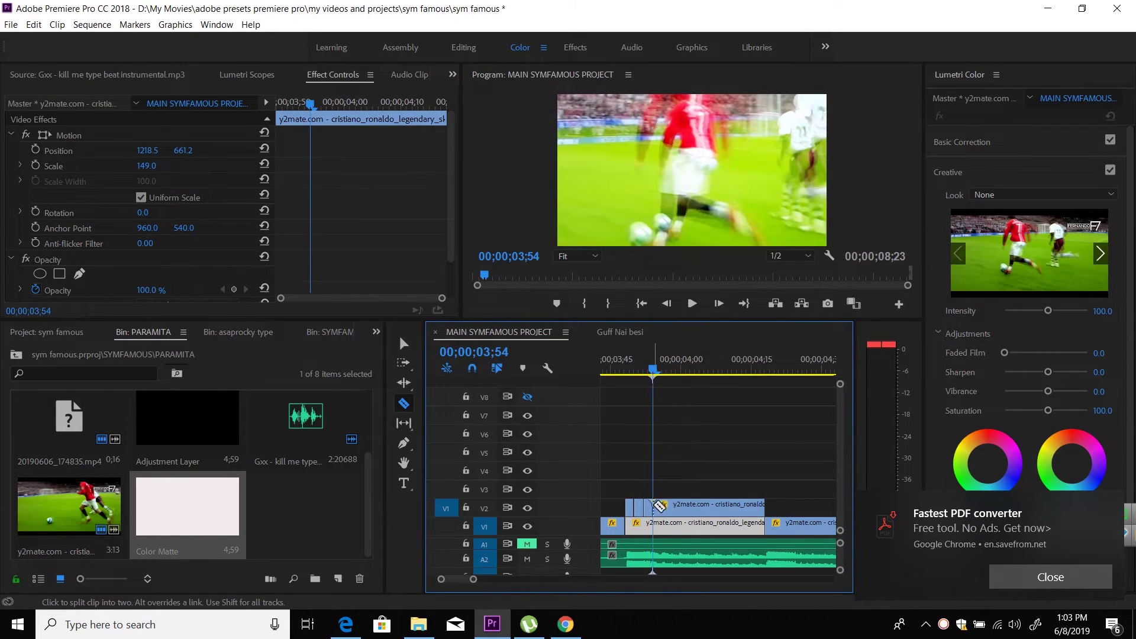
{"action": "key", "text": "Right"}
{"action": "key", "text": "Right"}
{"action": "key", "text": "Right"}
{"action": "left_click", "coordinate": [720, 508]}
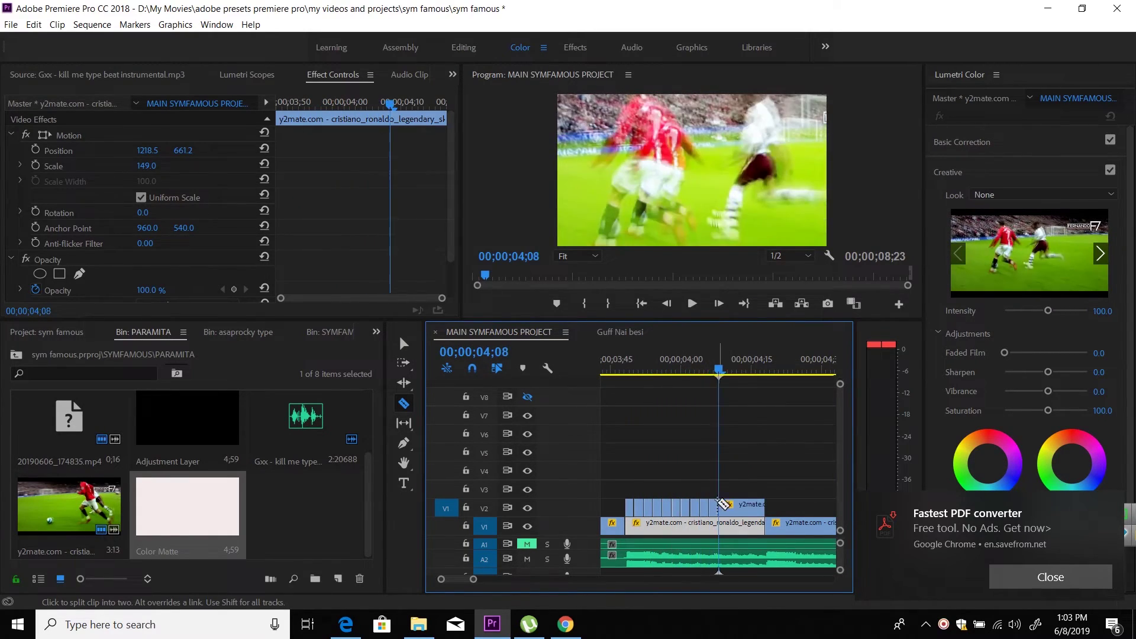
{"action": "key", "text": "v"}
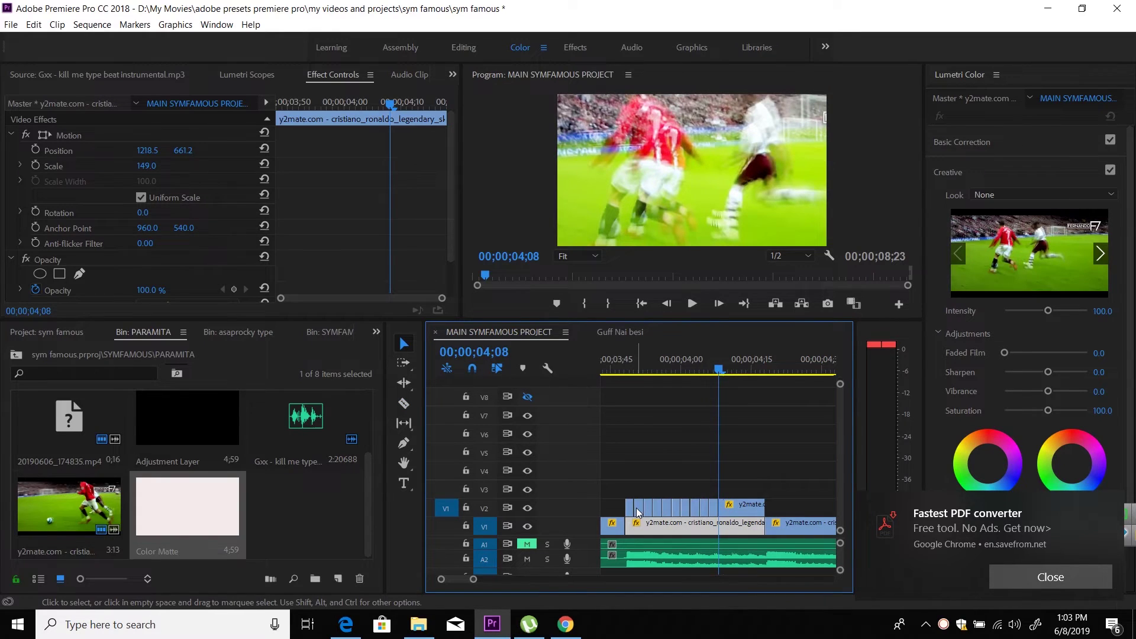
Delete four alternate V2 slices to leave gaps, then return the playhead to about 3;40.
{"action": "left_click", "coordinate": [636, 507]}
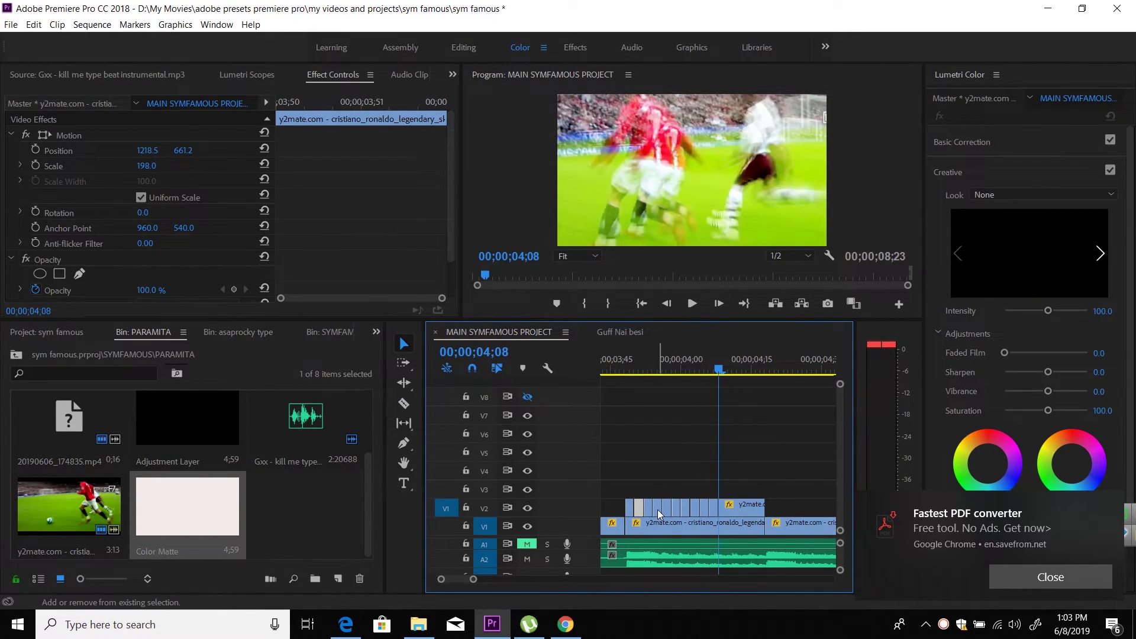
{"action": "left_click", "coordinate": [658, 509], "text": "shift"}
{"action": "left_click", "coordinate": [695, 509], "text": "shift"}
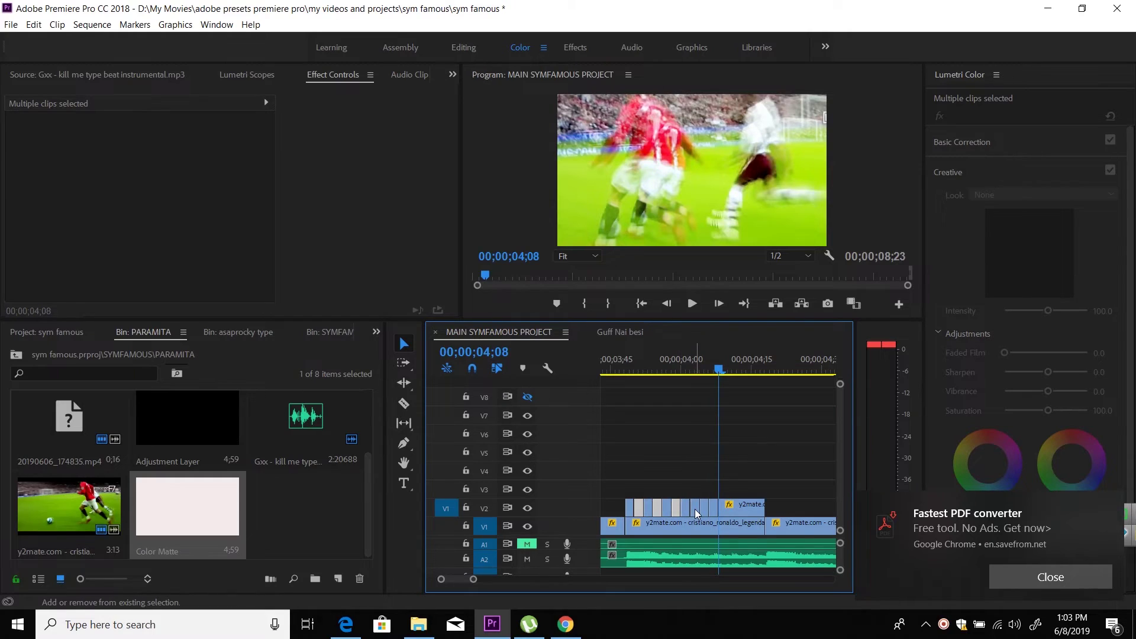
{"action": "left_click", "coordinate": [714, 507], "text": "shift"}
{"action": "key", "text": "Delete"}
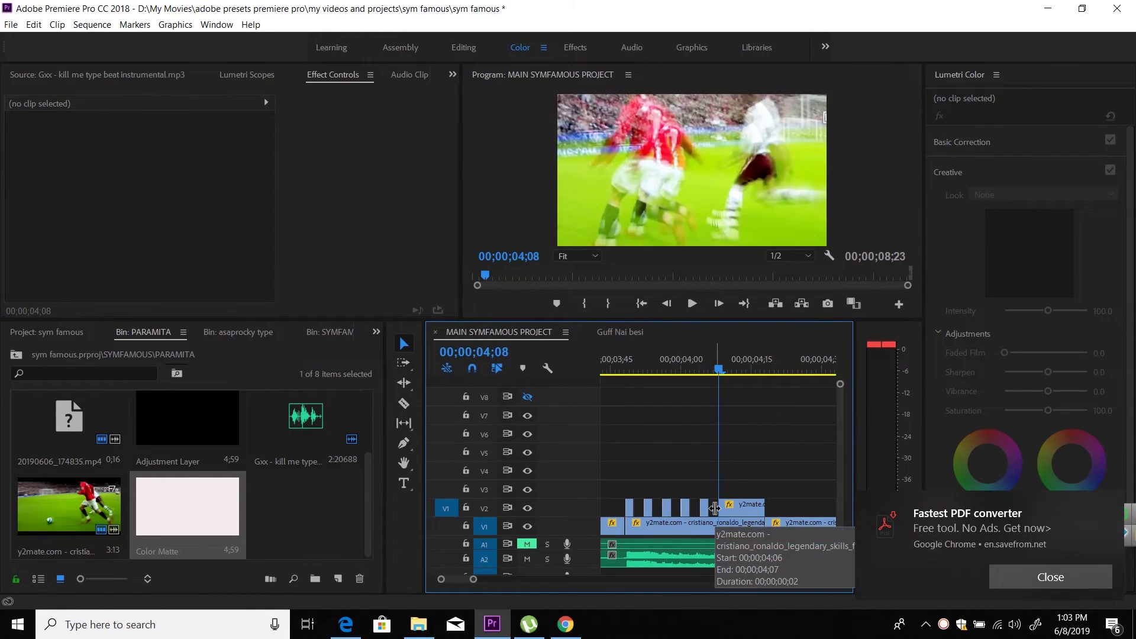
{"action": "left_click_drag", "start_coordinate": [610, 380], "coordinate": [597, 376]}
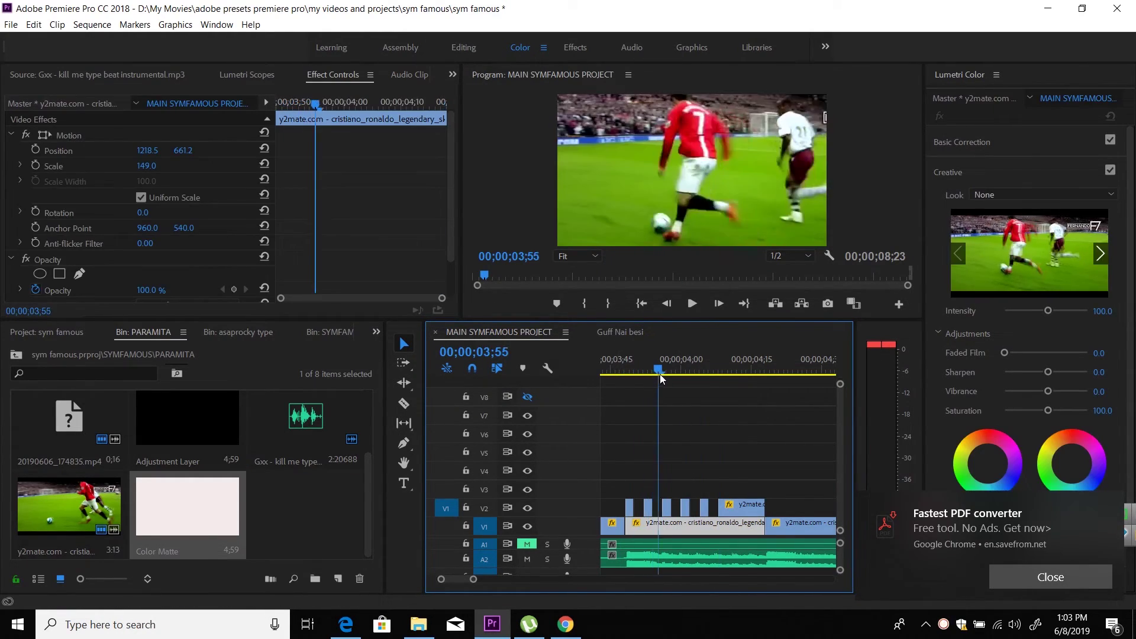
{"action": "key", "text": "space"}
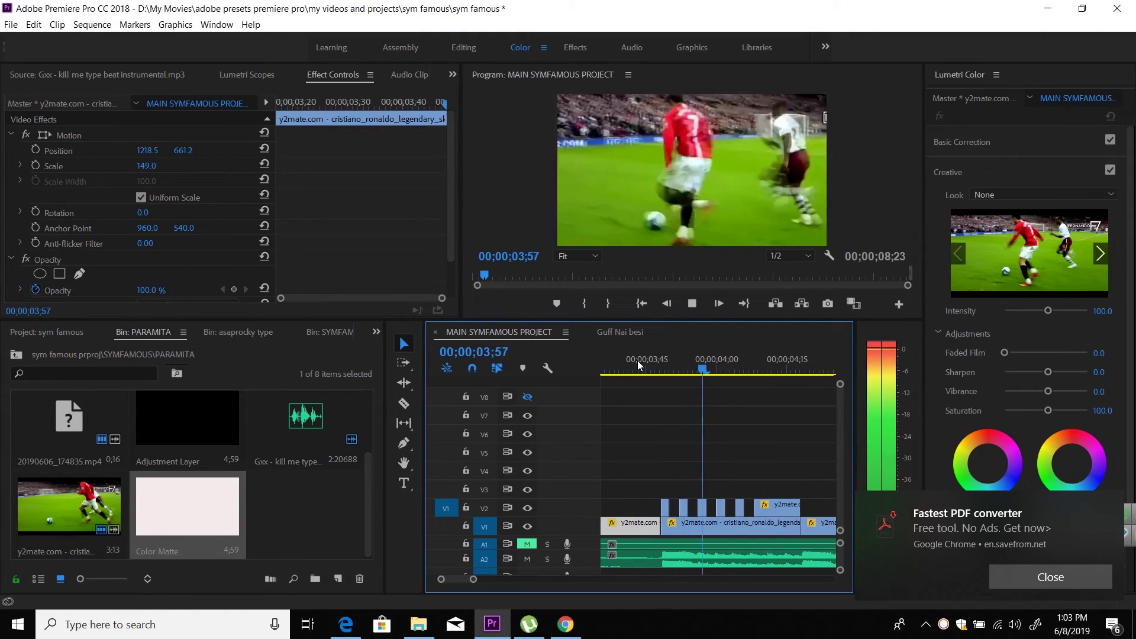
{"action": "key", "text": "space"}
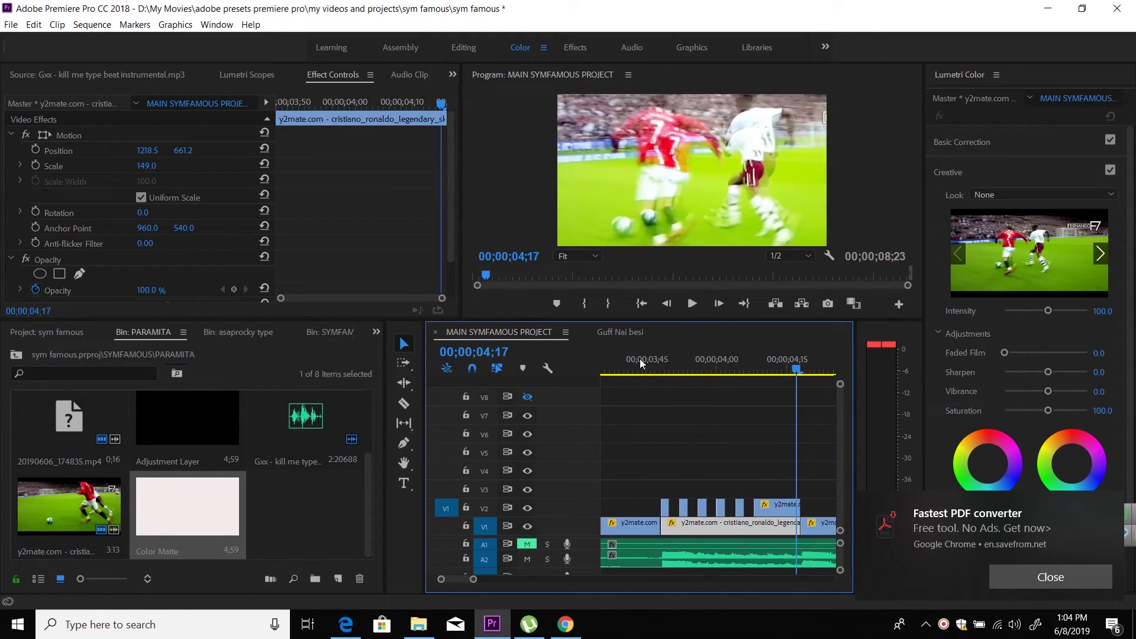